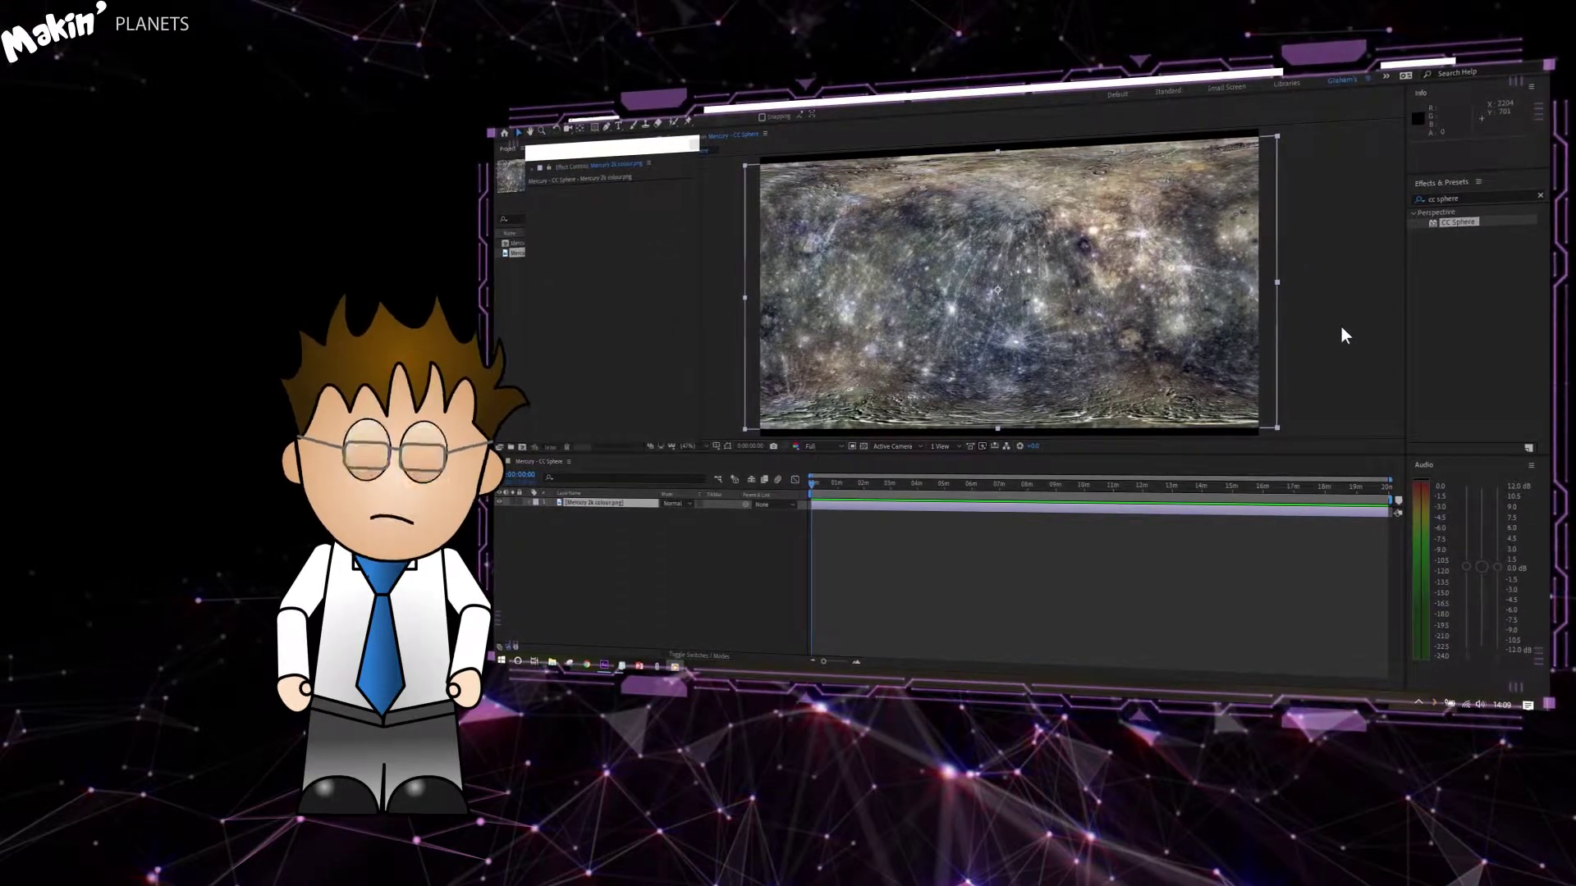
- Apply CC Sphere to the Mercury texture layer and make the layer 3D
{"action": "left_click_drag", "start_coordinate": [1465, 222], "coordinate": [935, 506]}
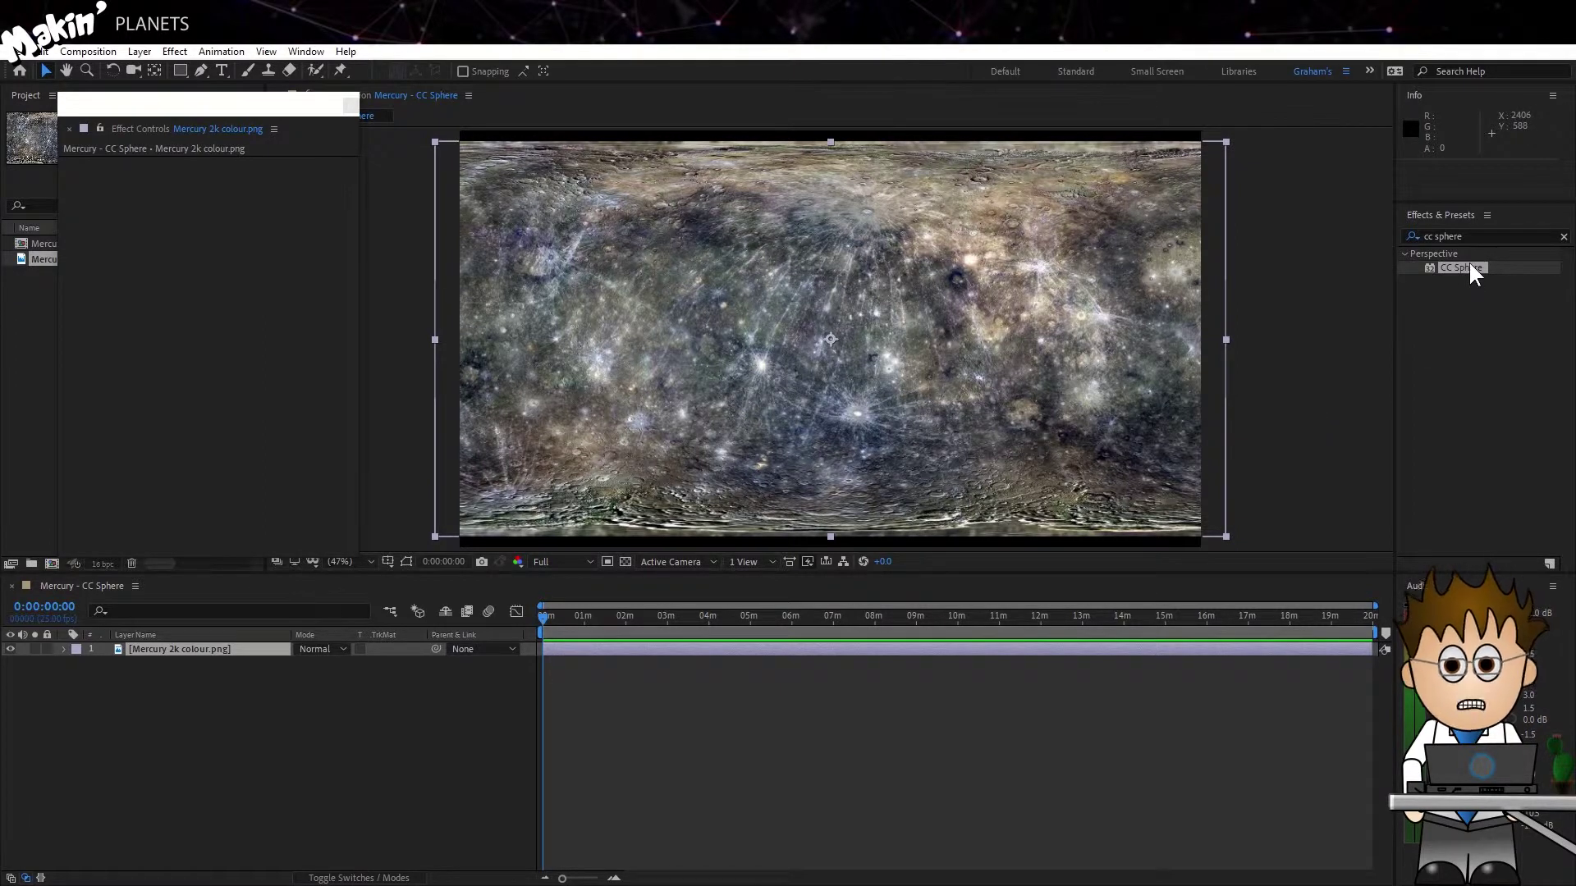
{"action": "left_click_drag", "start_coordinate": [1471, 271], "coordinate": [737, 647]}
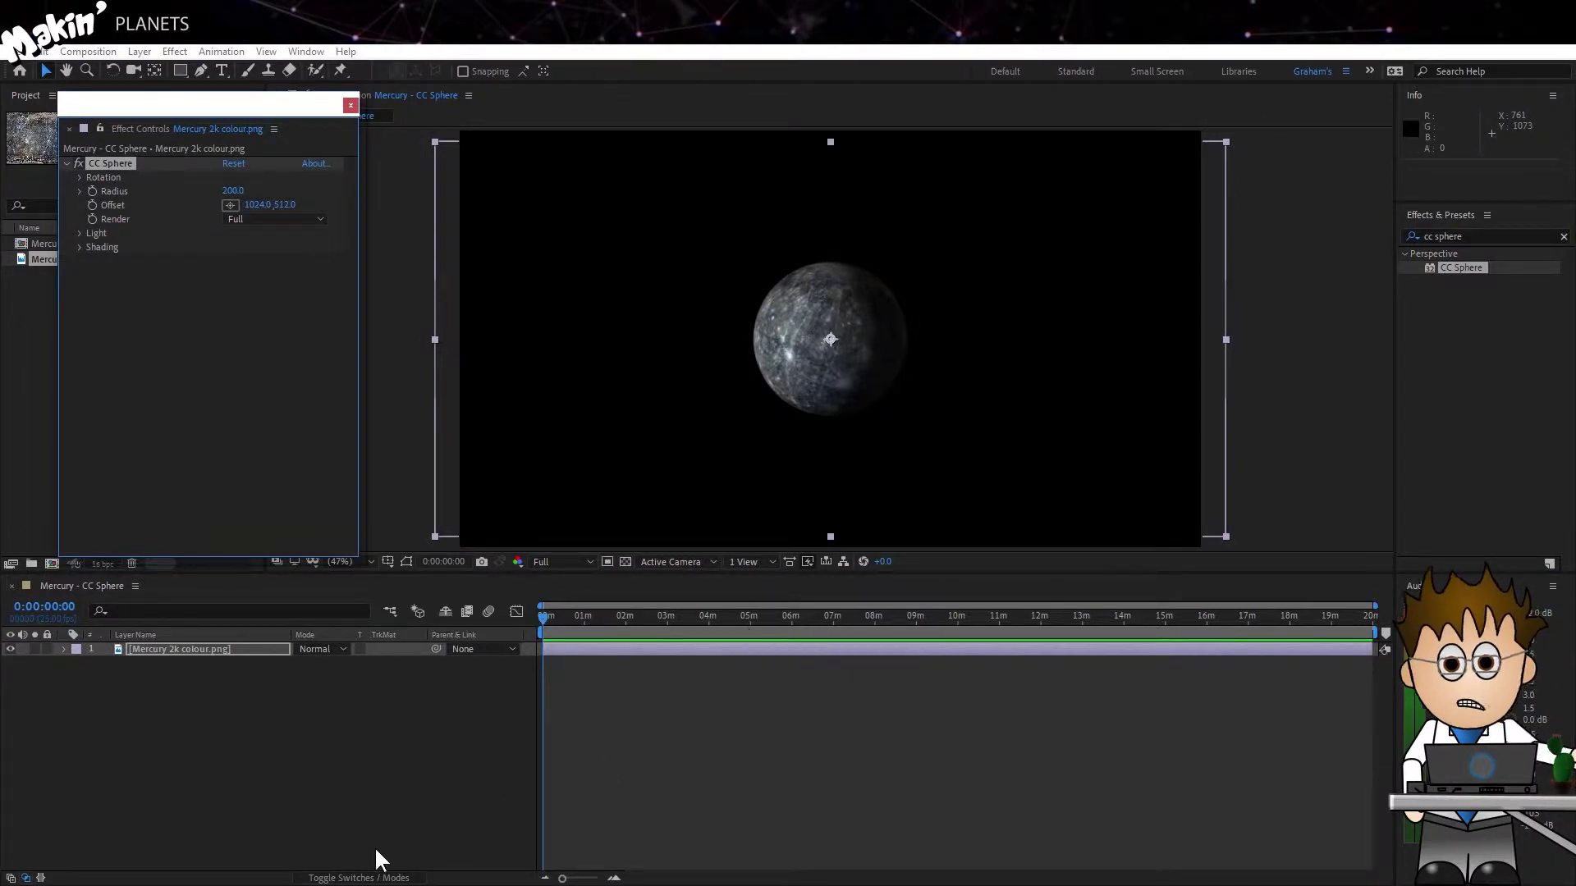
{"action": "left_click", "coordinate": [358, 877]}
{"action": "left_click", "coordinate": [387, 650]}
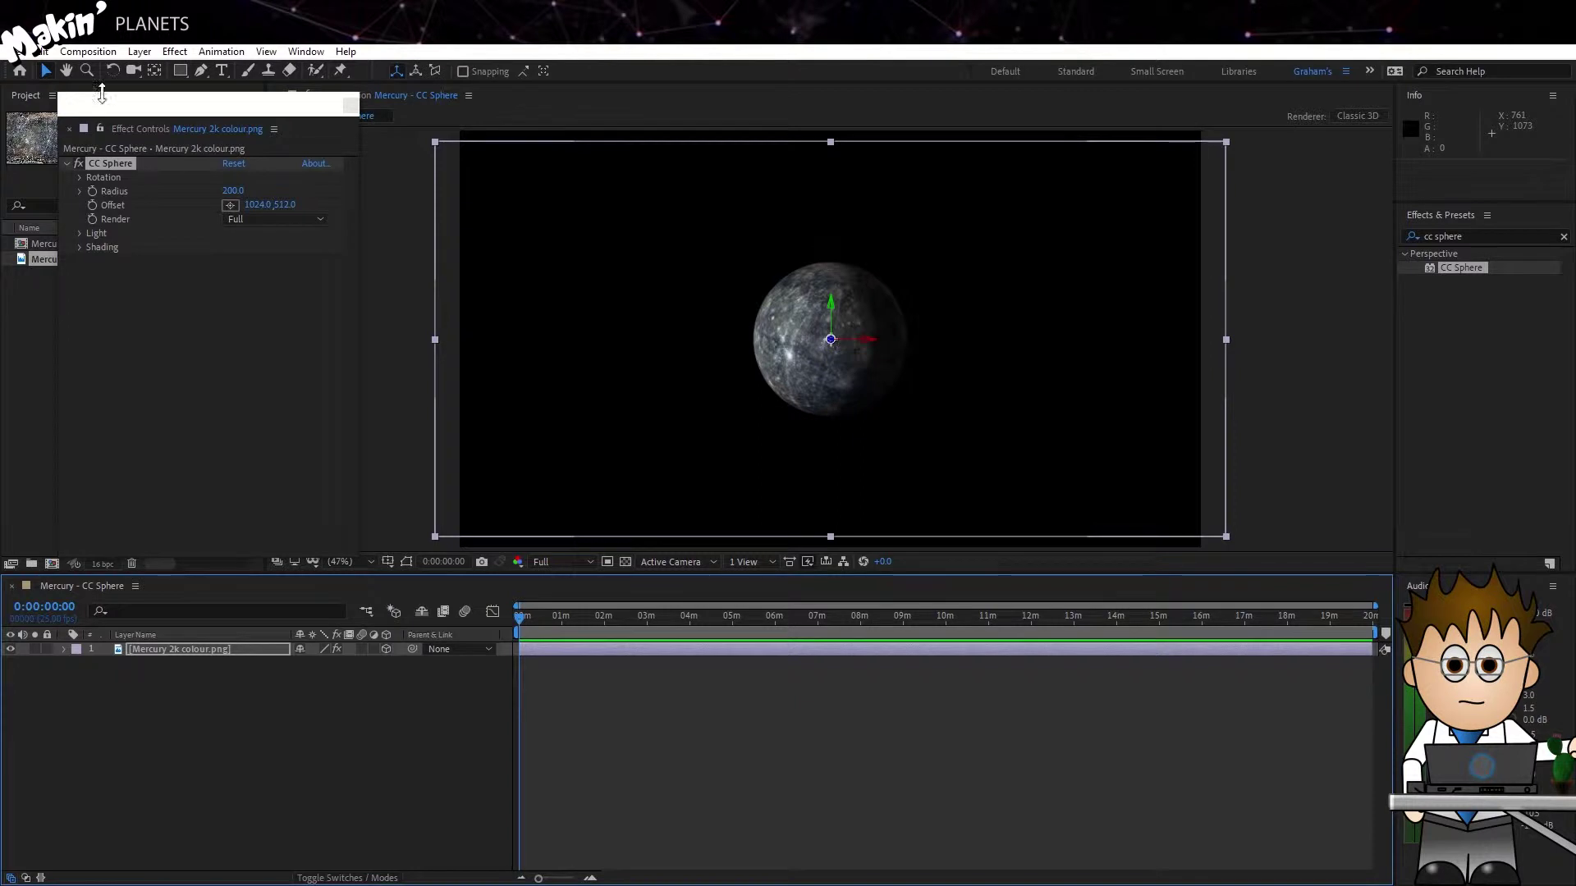
- Add a default 50mm Camera 1 and dolly it closer to Mercury
{"action": "left_click", "coordinate": [138, 52]}
{"action": "mouse_move", "coordinate": [149, 71]}
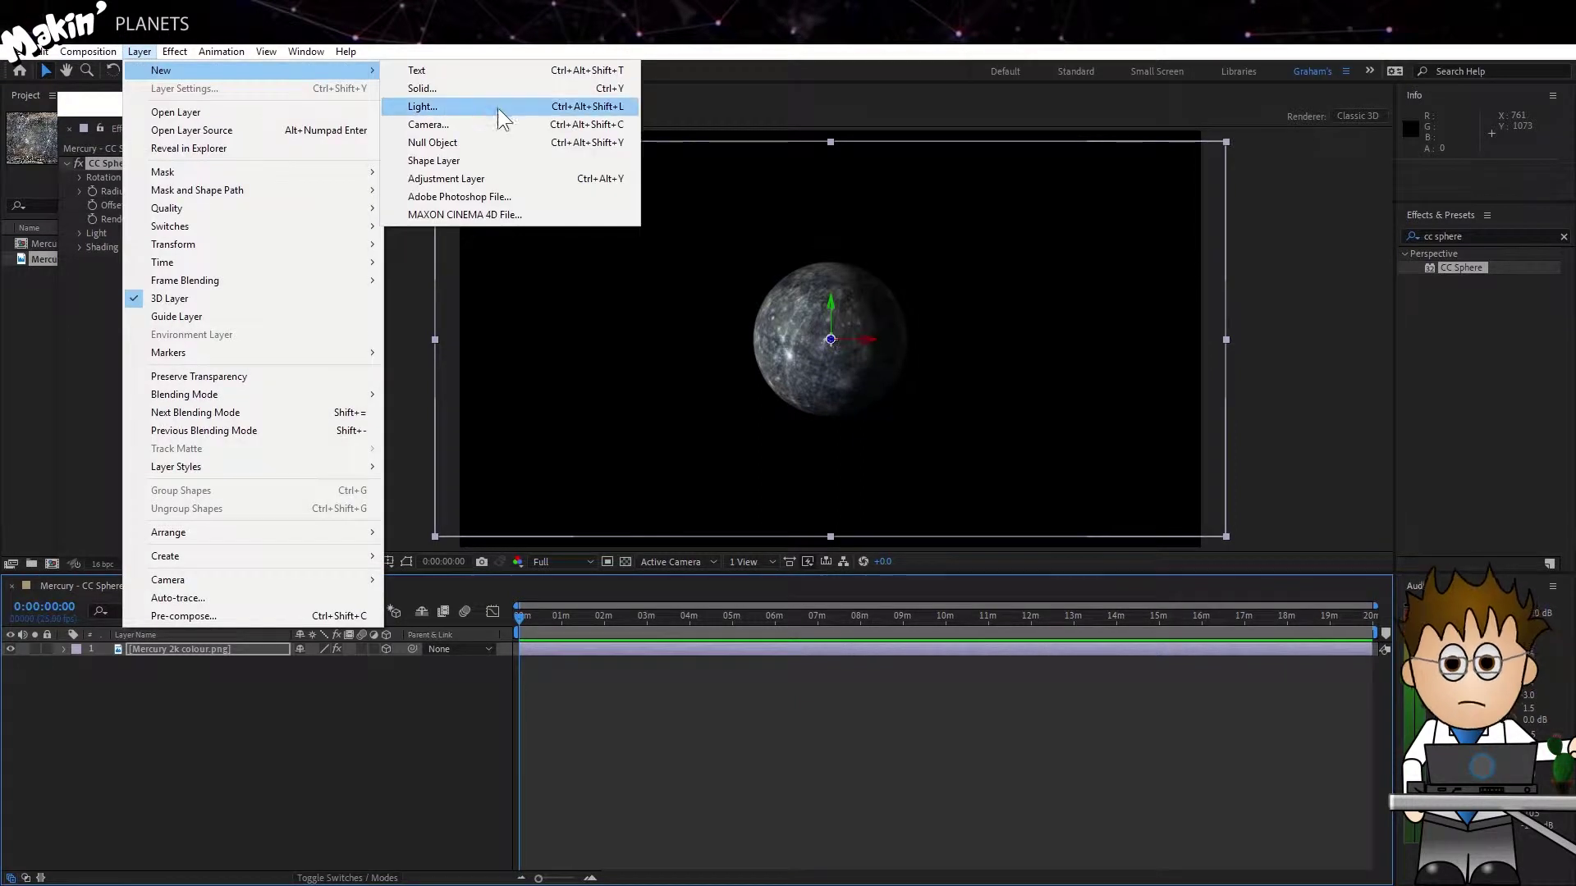
{"action": "left_click", "coordinate": [505, 130]}
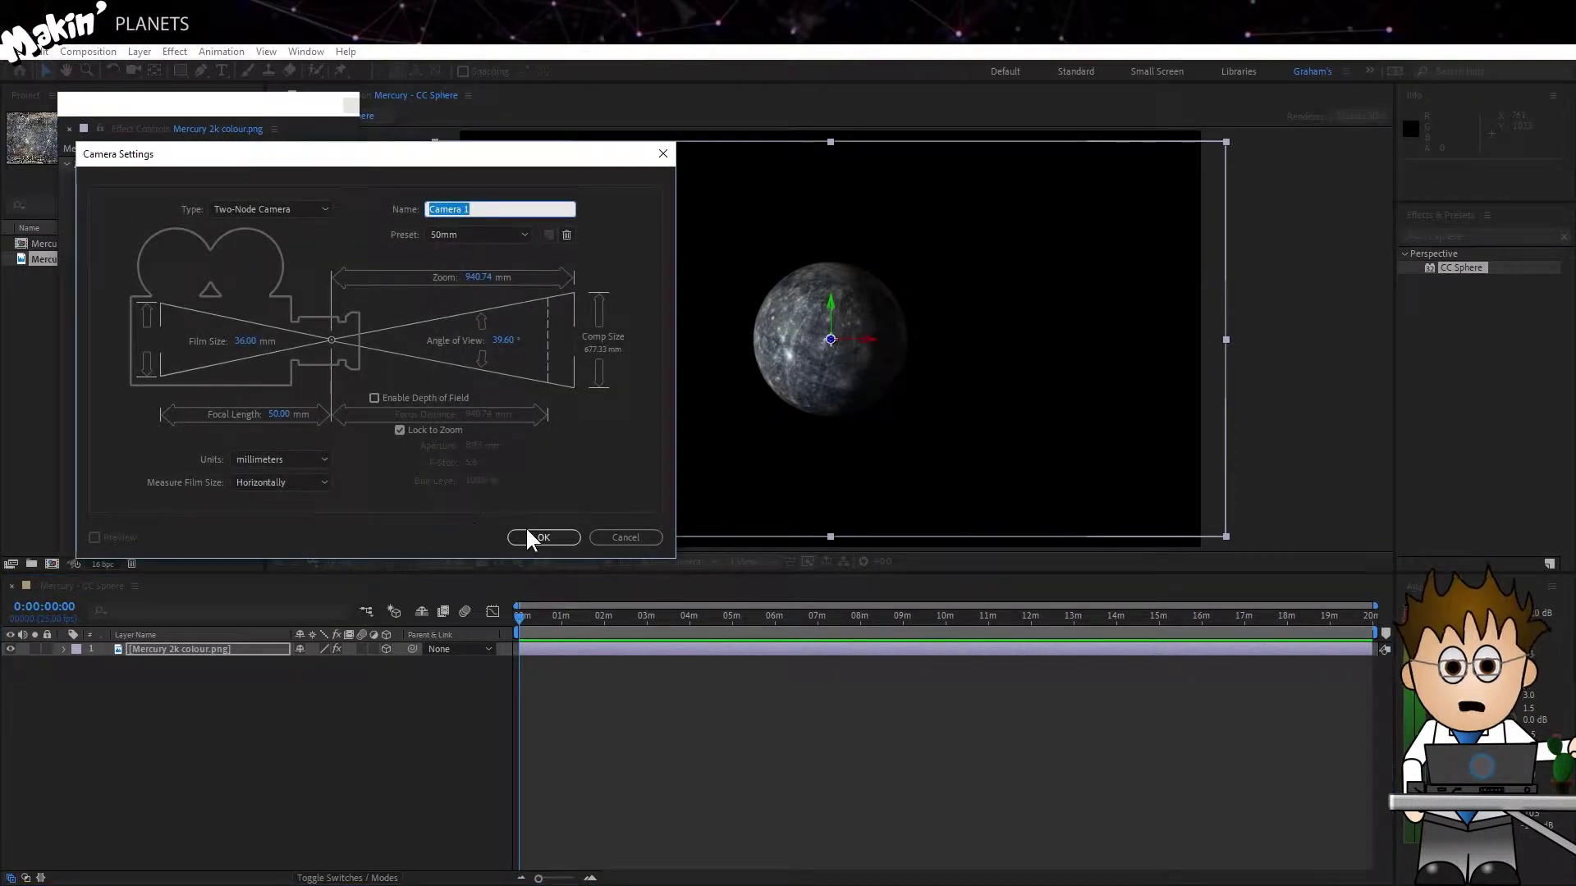
{"action": "left_click", "coordinate": [535, 541]}
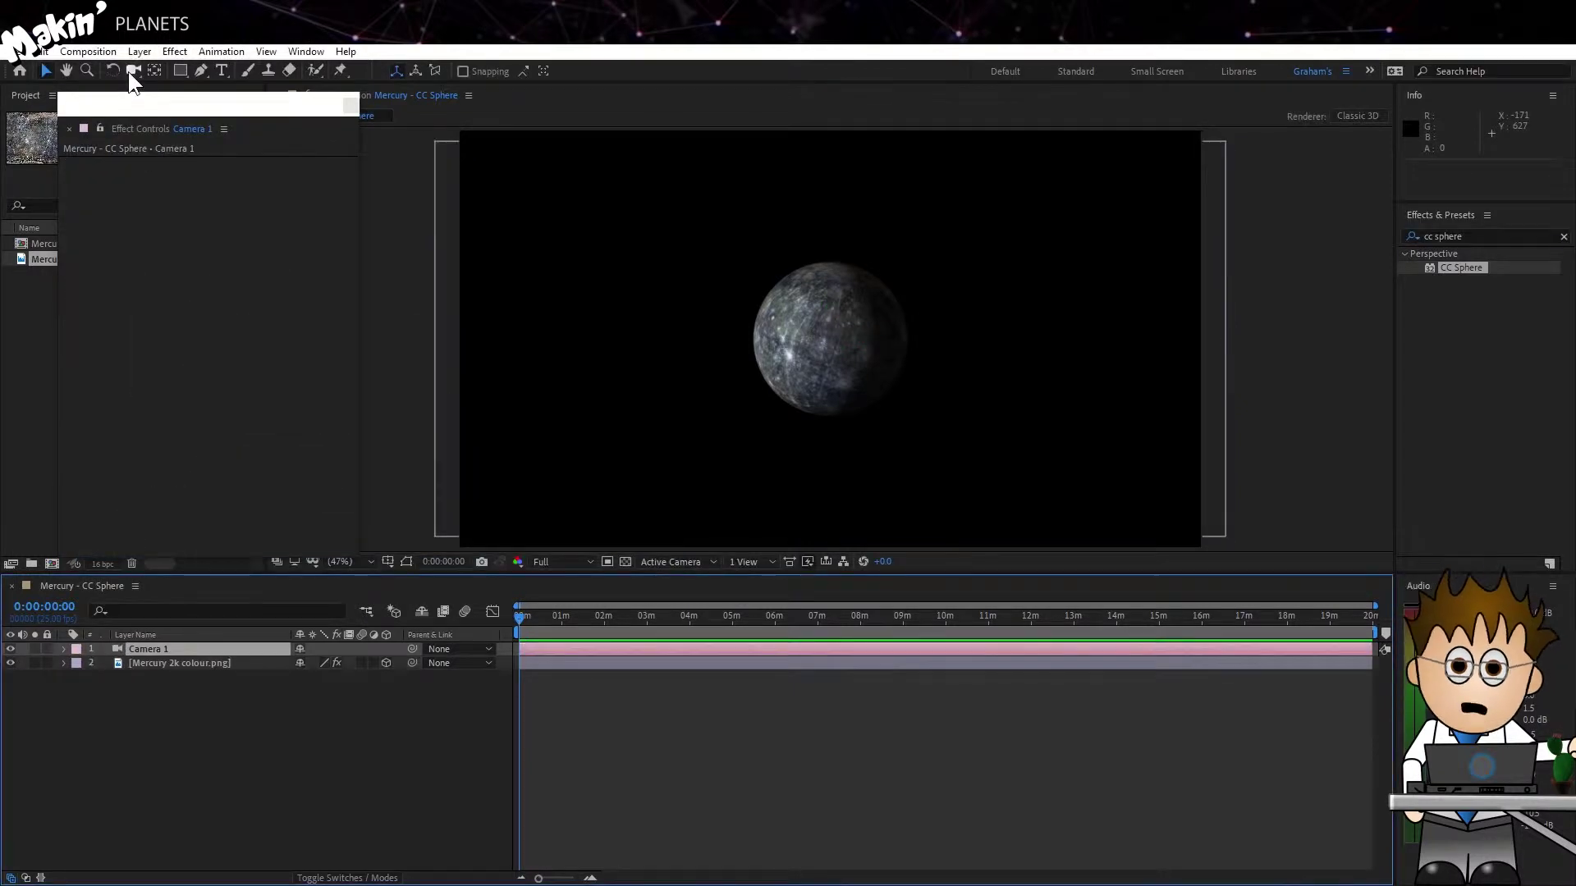
{"action": "left_click", "coordinate": [133, 70]}
{"action": "left_click_drag", "start_coordinate": [774, 411], "coordinate": [870, 345]}
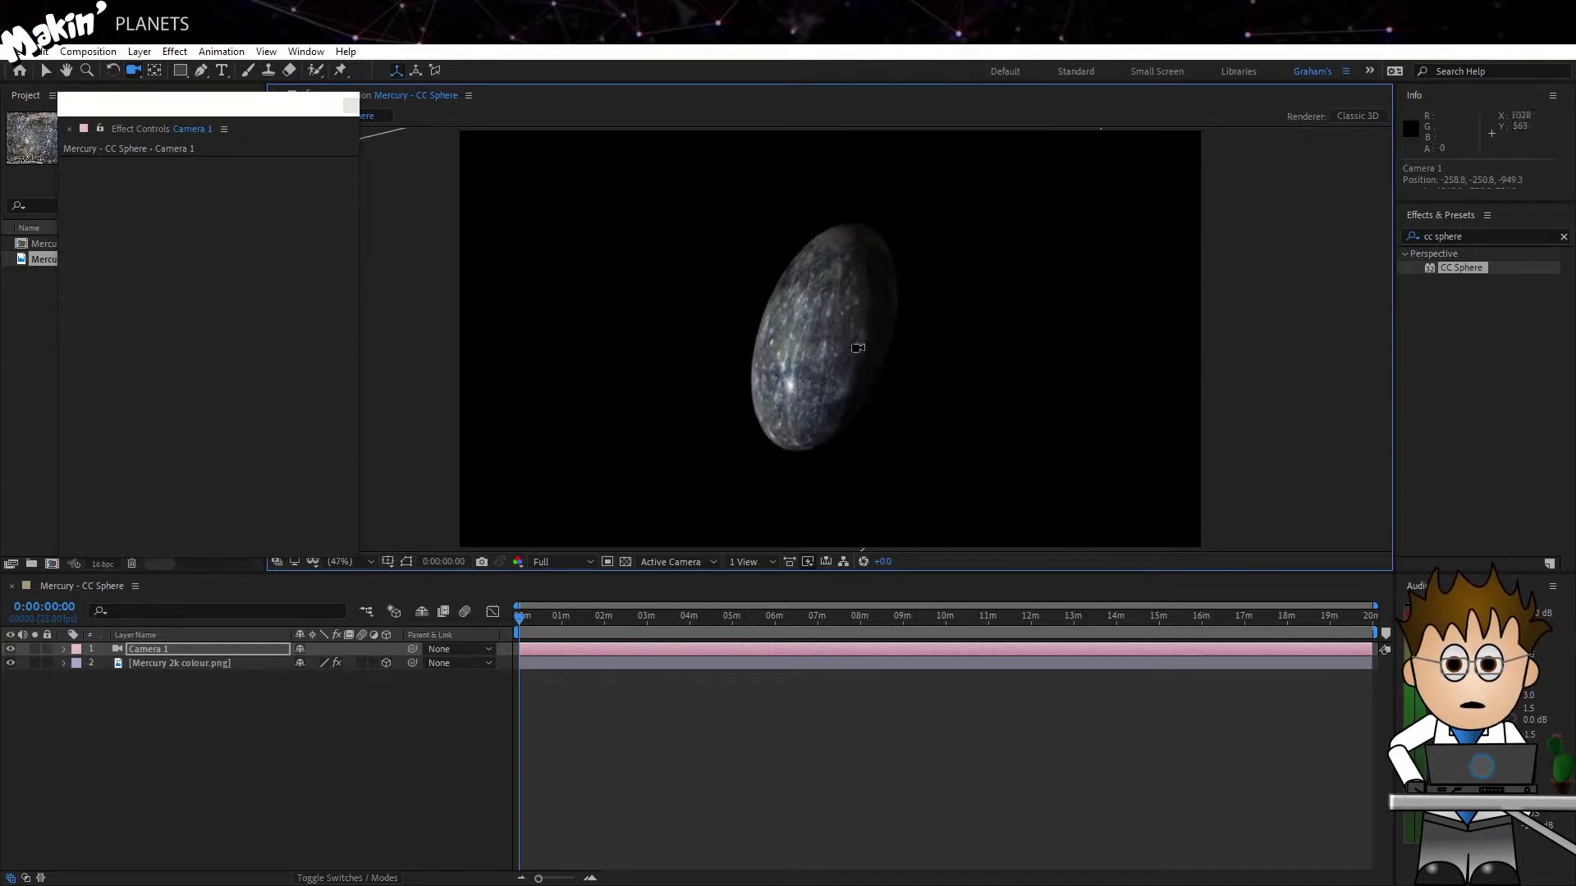
- Set the Mercury layer's Auto-Orient to Orient Towards Camera
{"action": "key", "text": "v"}
{"action": "left_click", "coordinate": [183, 664]}
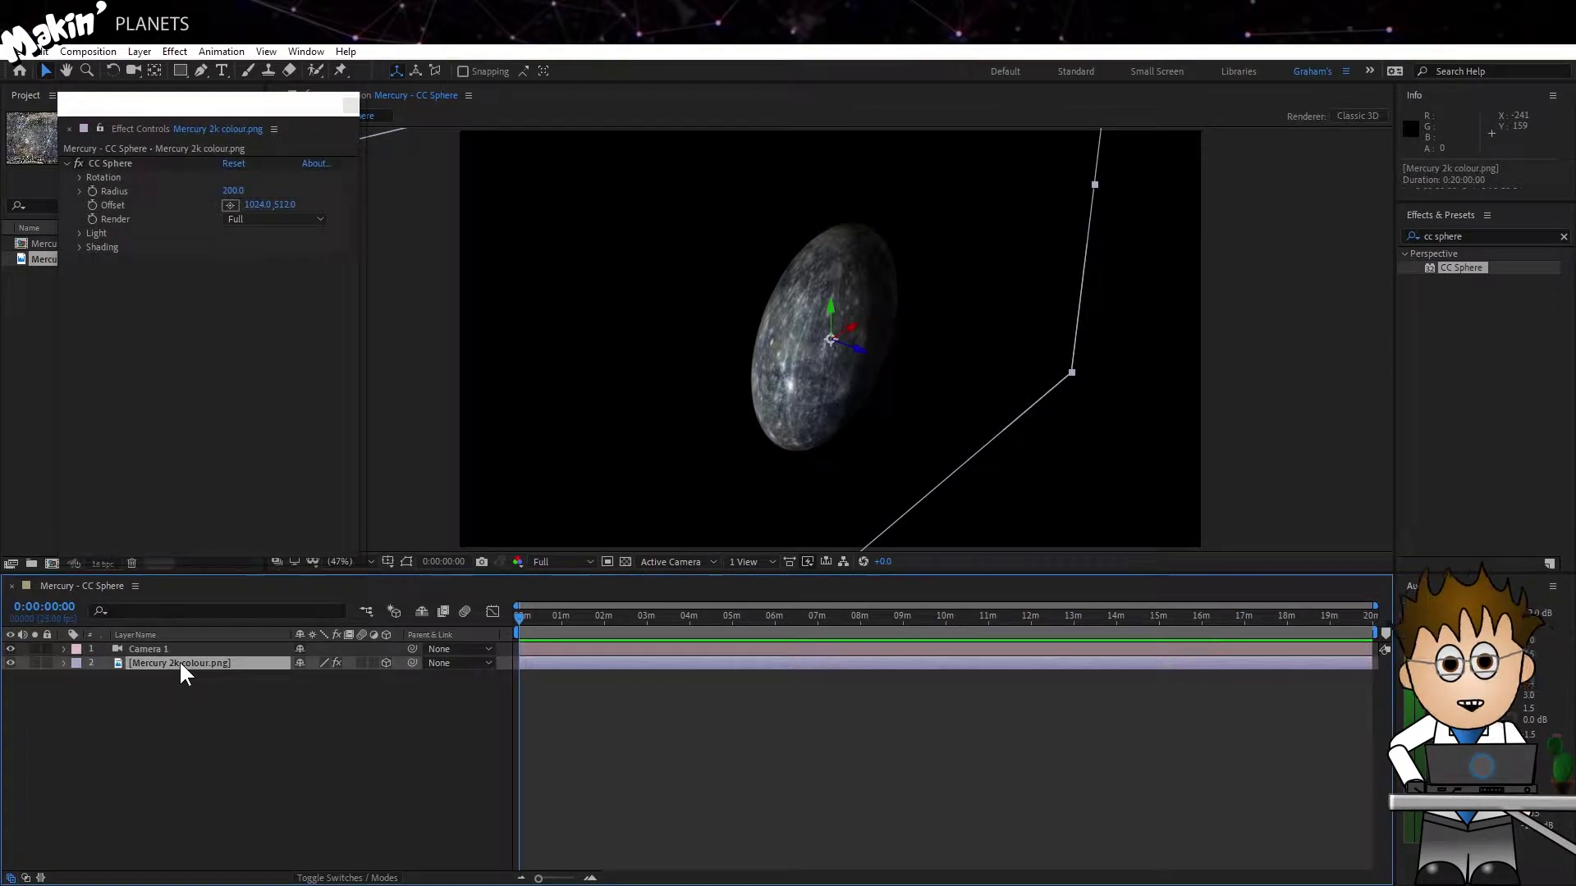
{"action": "left_click", "coordinate": [138, 52]}
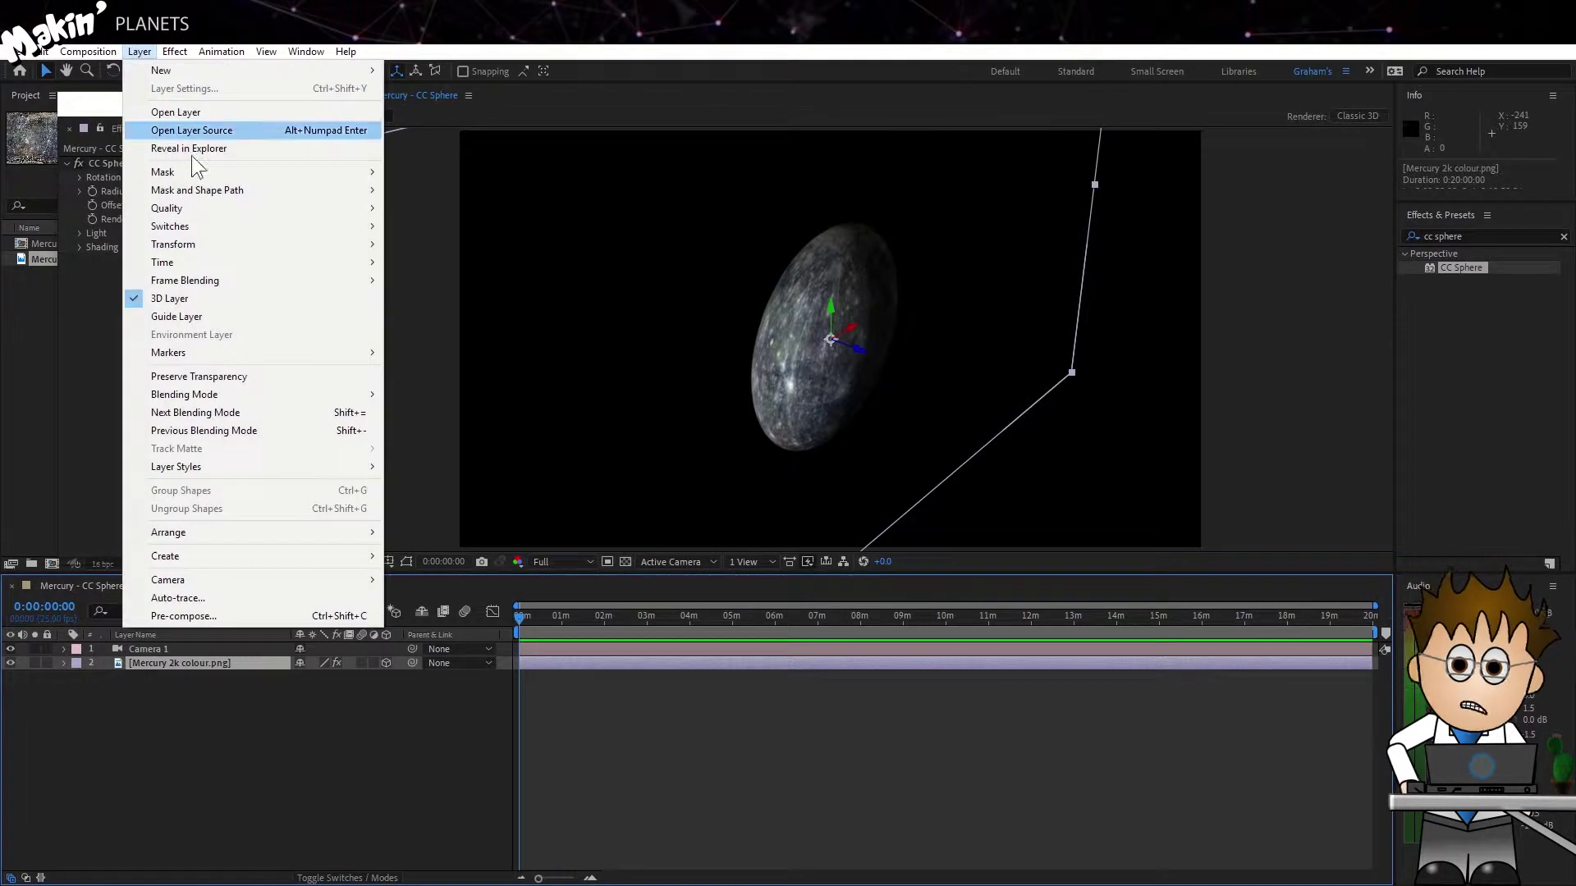
{"action": "mouse_move", "coordinate": [235, 245]}
{"action": "left_click", "coordinate": [437, 520]}
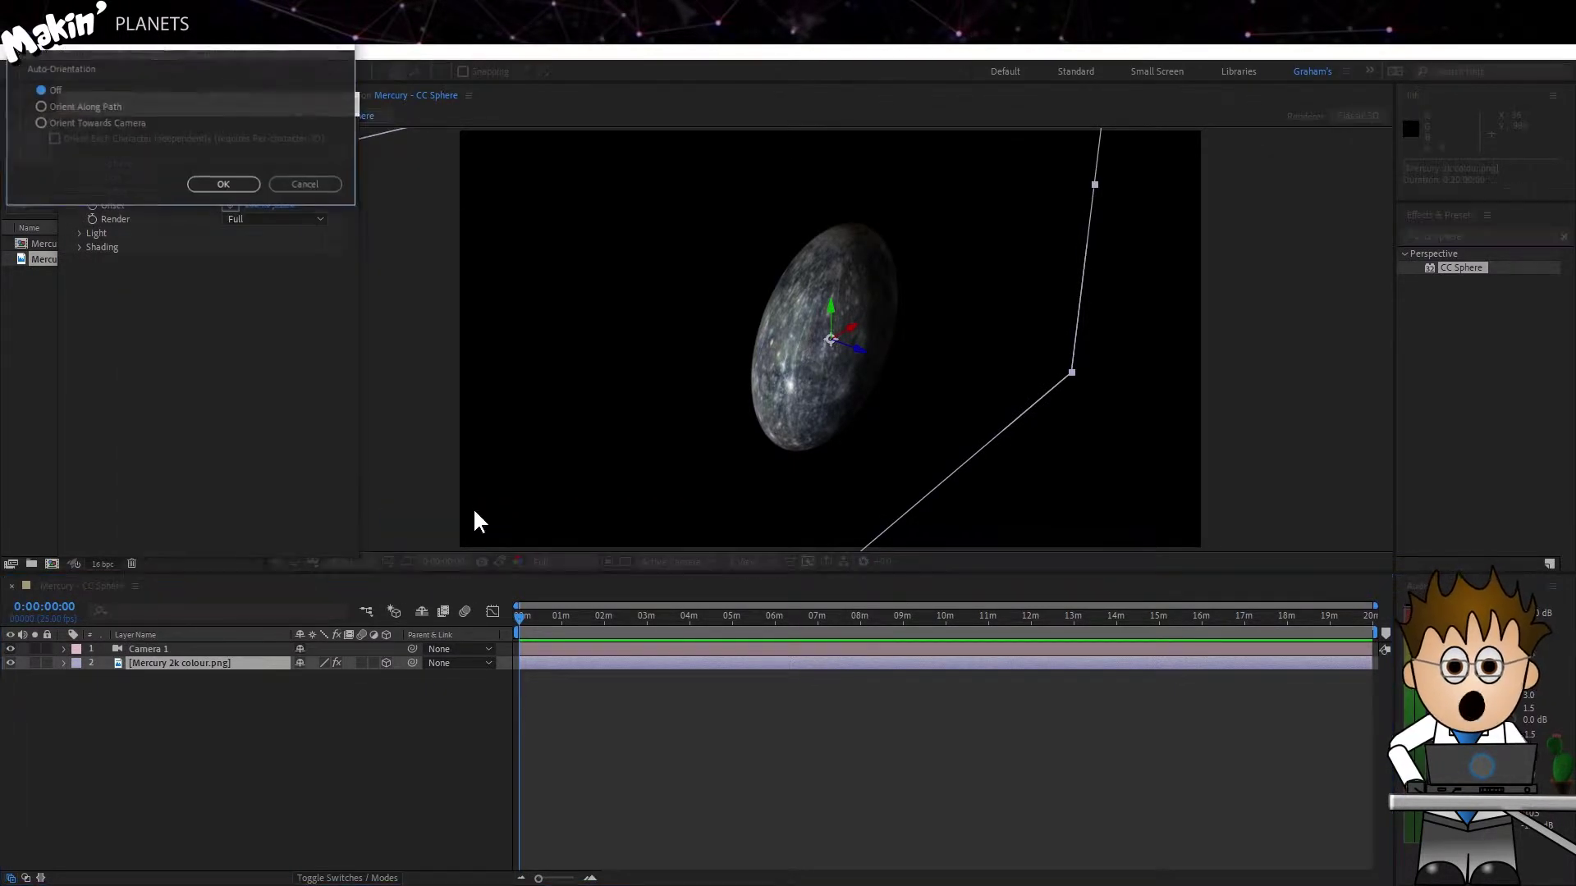
{"action": "left_click", "coordinate": [213, 184]}
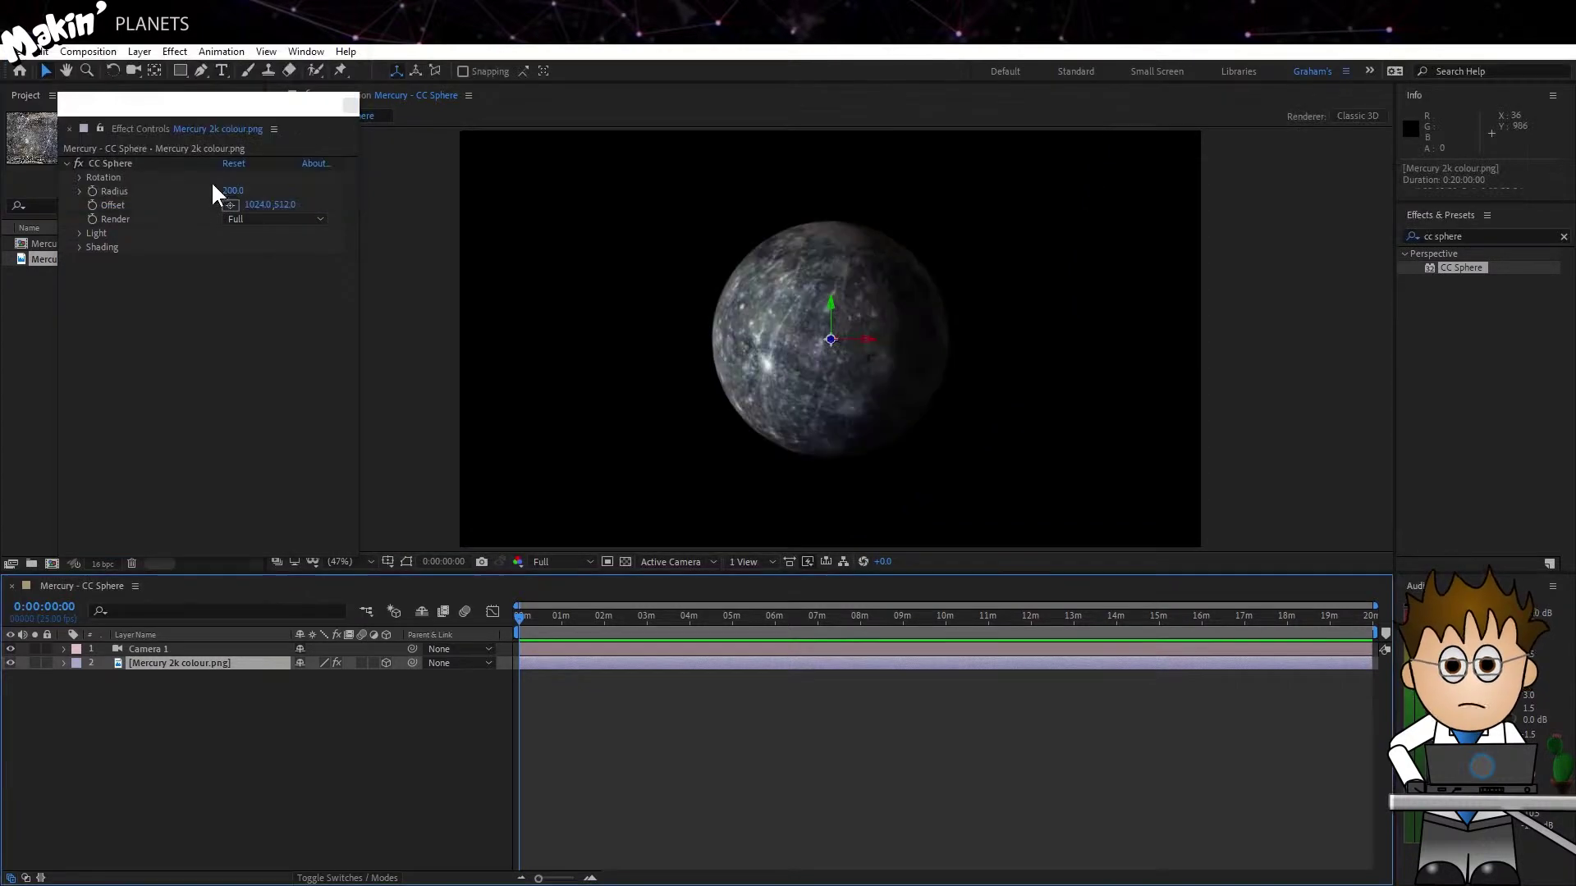
- Orbit Camera 1 around the planet to confirm Mercury stays round
{"action": "left_click", "coordinate": [133, 70]}
{"action": "left_click_drag", "start_coordinate": [744, 418], "coordinate": [786, 423]}
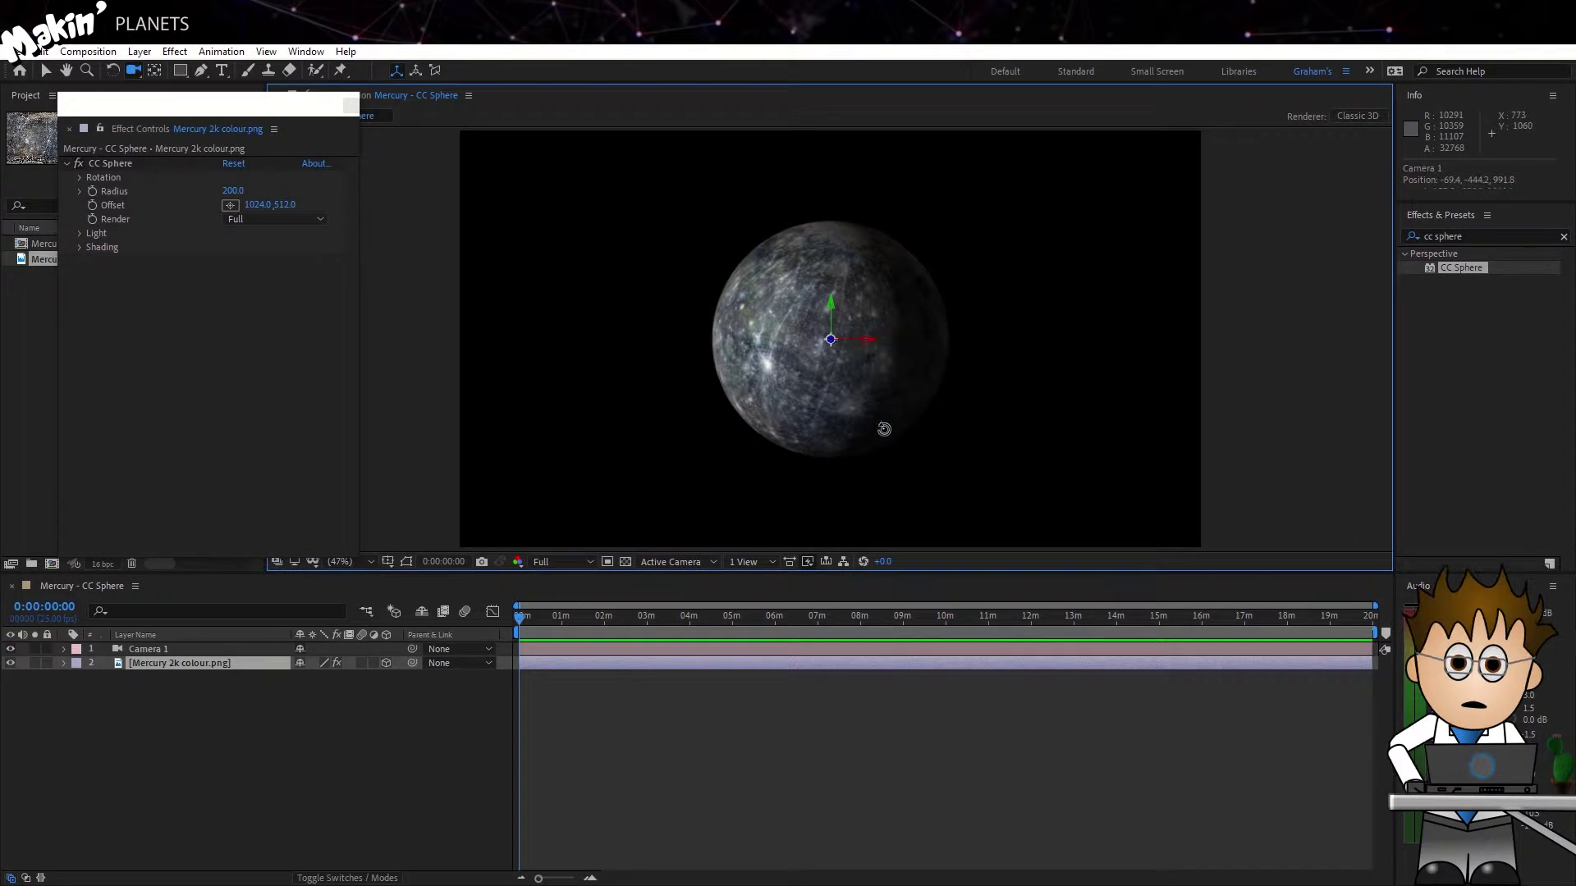
{"action": "left_click_drag", "start_coordinate": [884, 429], "coordinate": [843, 429]}
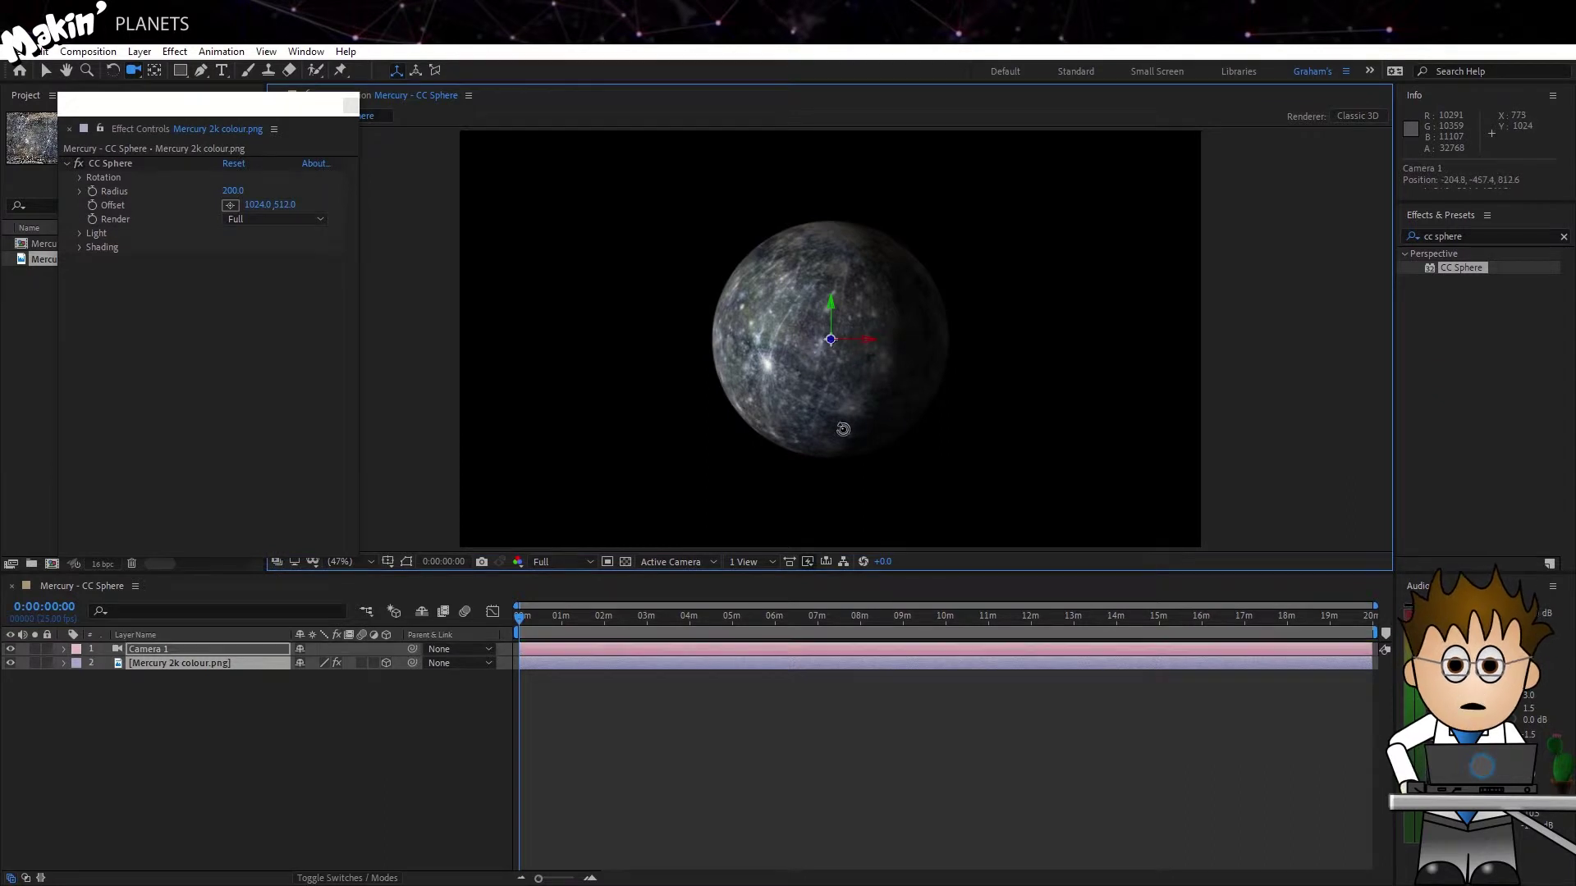
{"action": "left_click", "coordinate": [780, 400]}
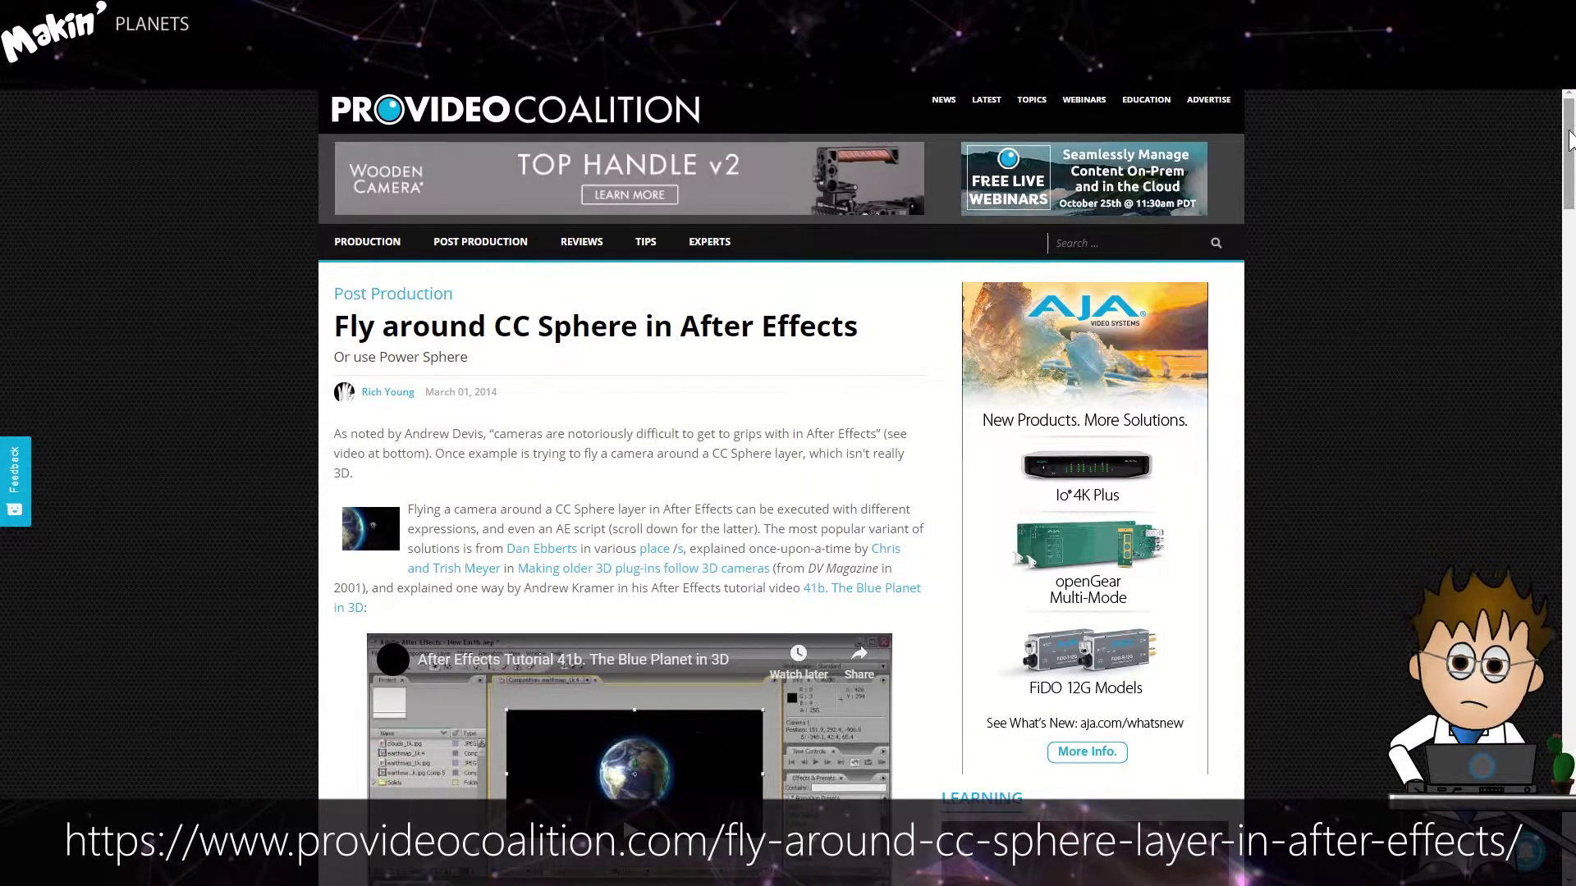
- Scroll the ProVideoCoalition article down to the embedded tutorial video
{"action": "left_click_drag", "start_coordinate": [1567, 140], "coordinate": [1572, 320]}
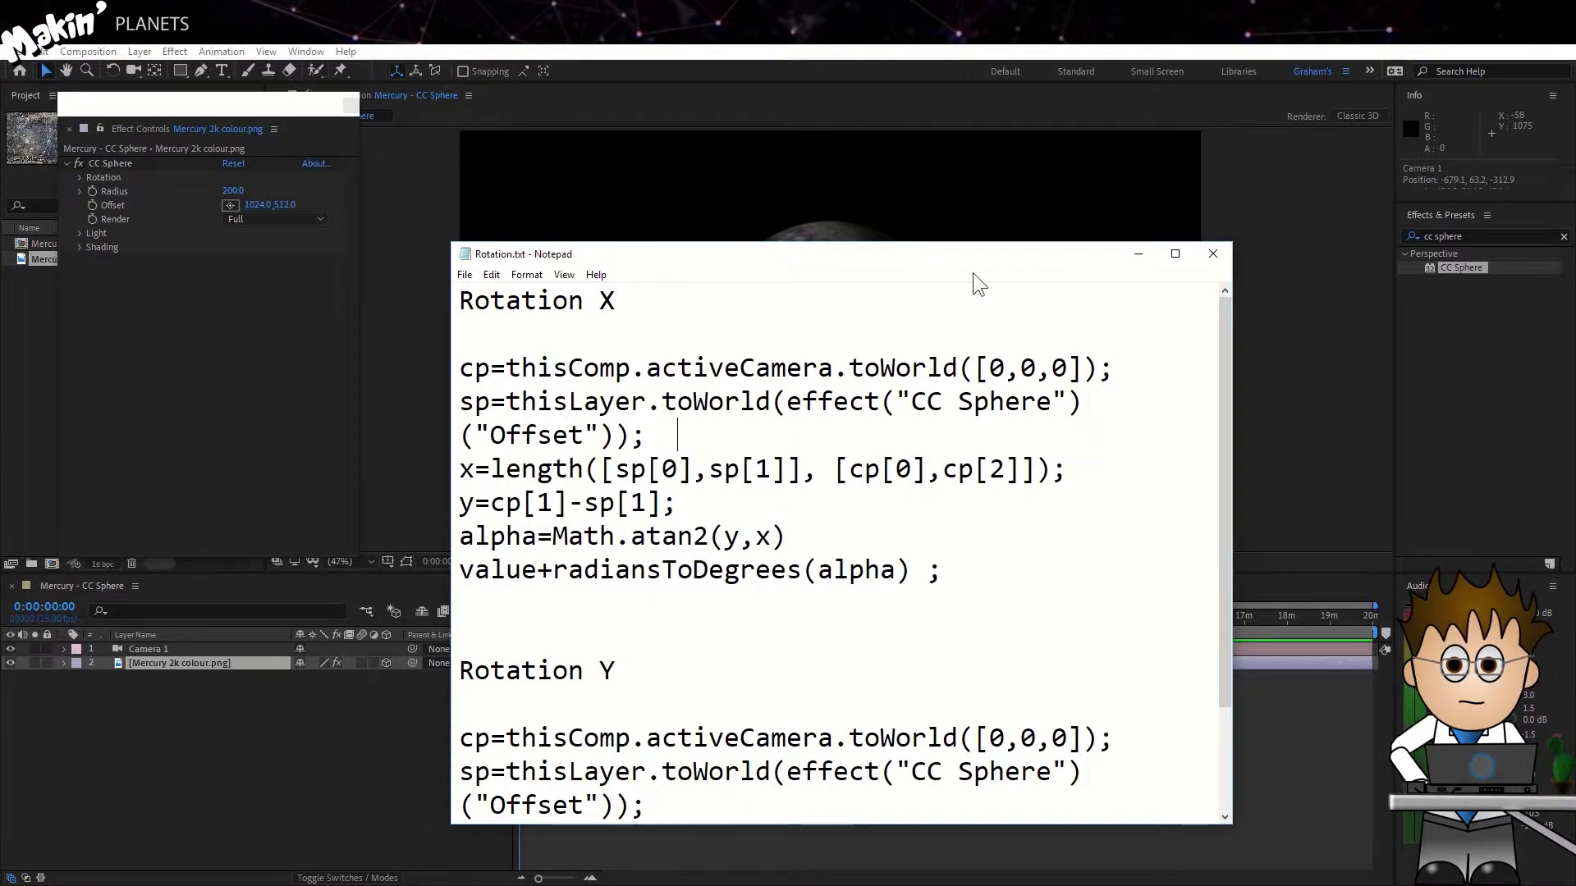
- Give CC Sphere's Rotation X the copied camera-tracking expression
{"action": "left_click", "coordinate": [3, 153]}
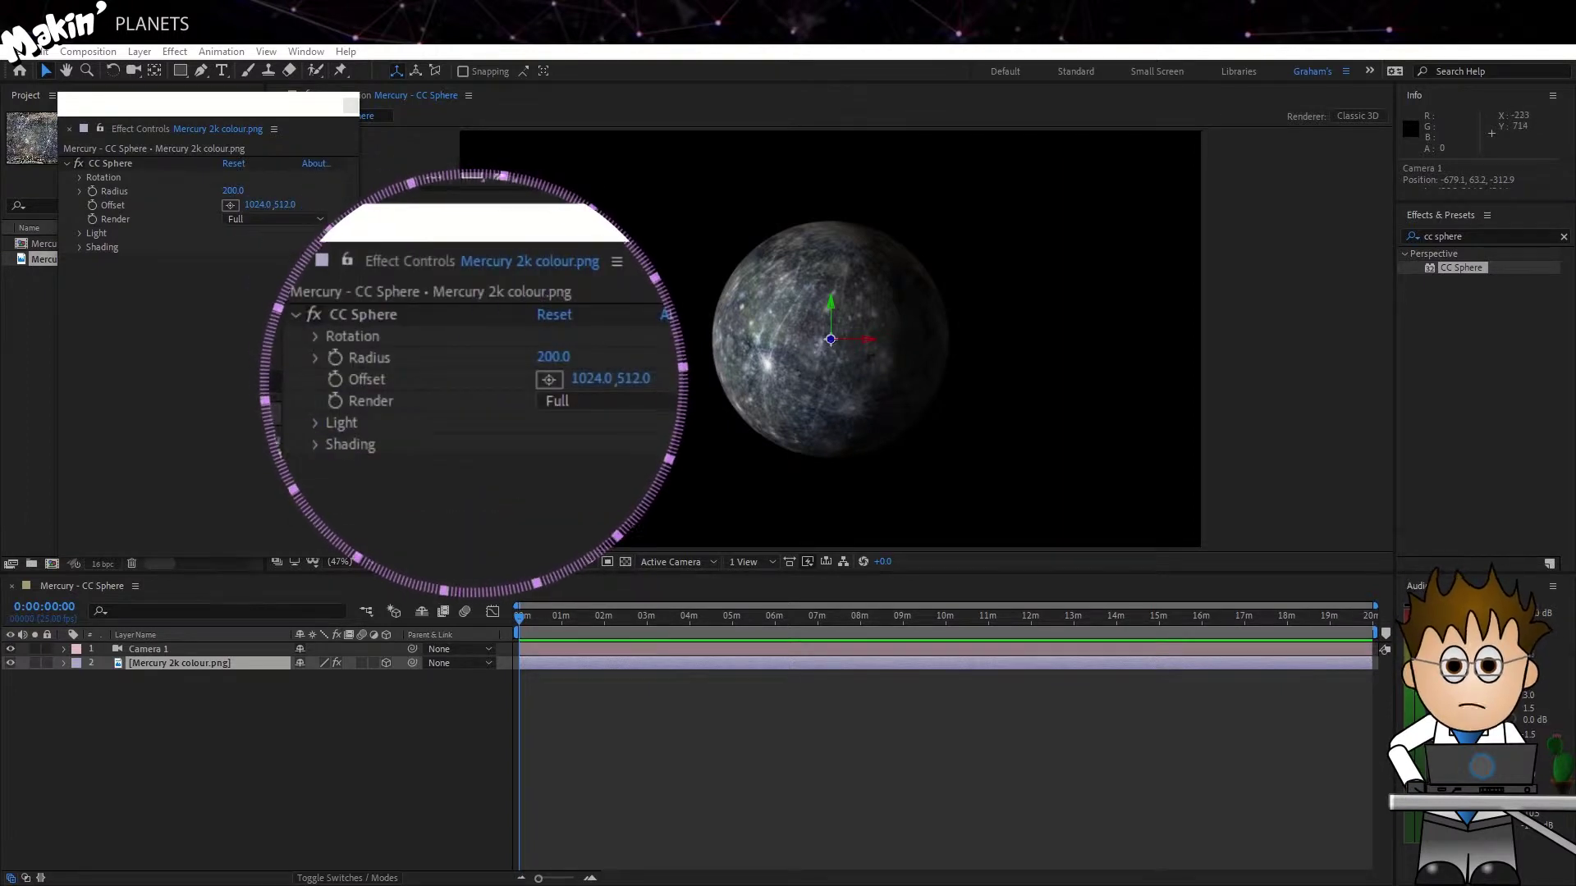
{"action": "left_click", "coordinate": [81, 177]}
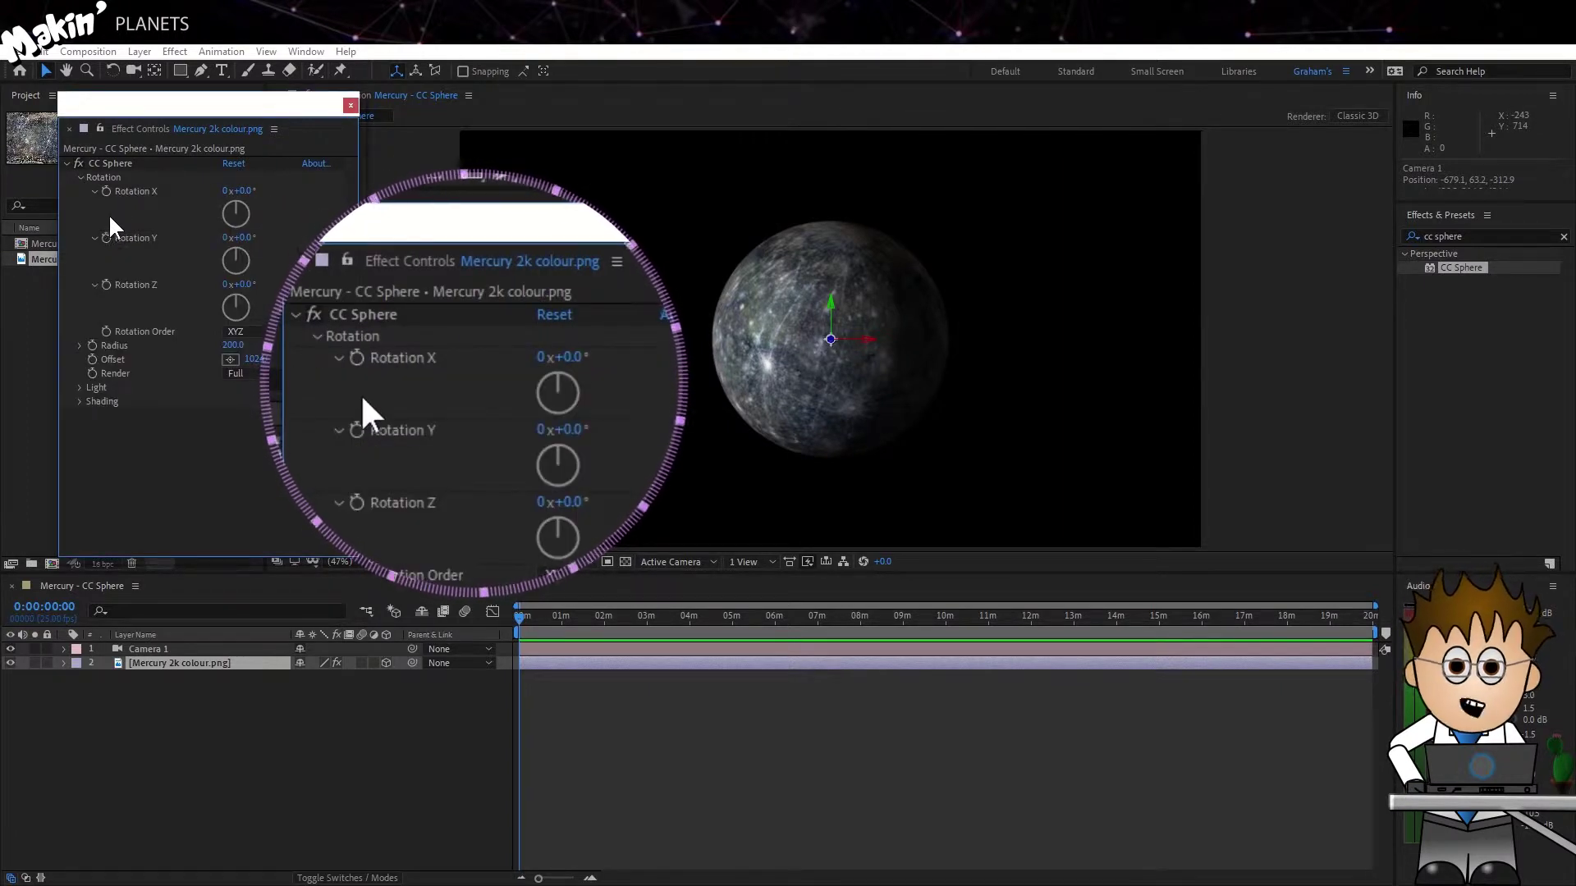
{"action": "left_click", "coordinate": [106, 191], "text": "alt"}
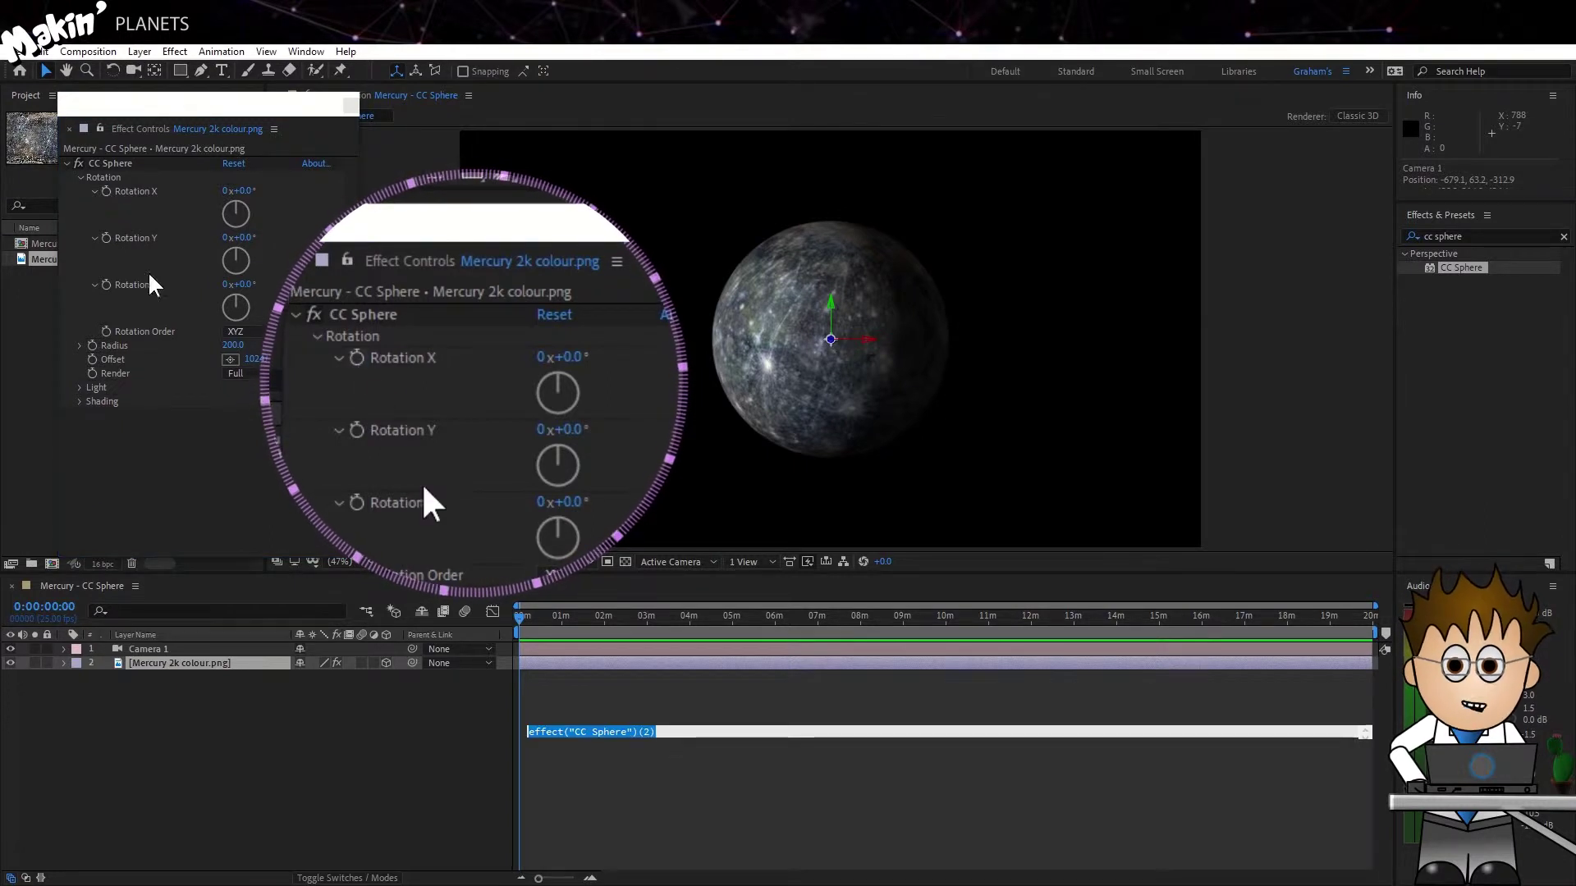
{"action": "type", "text": "value+radiansToDegrees(alpha) ;"}
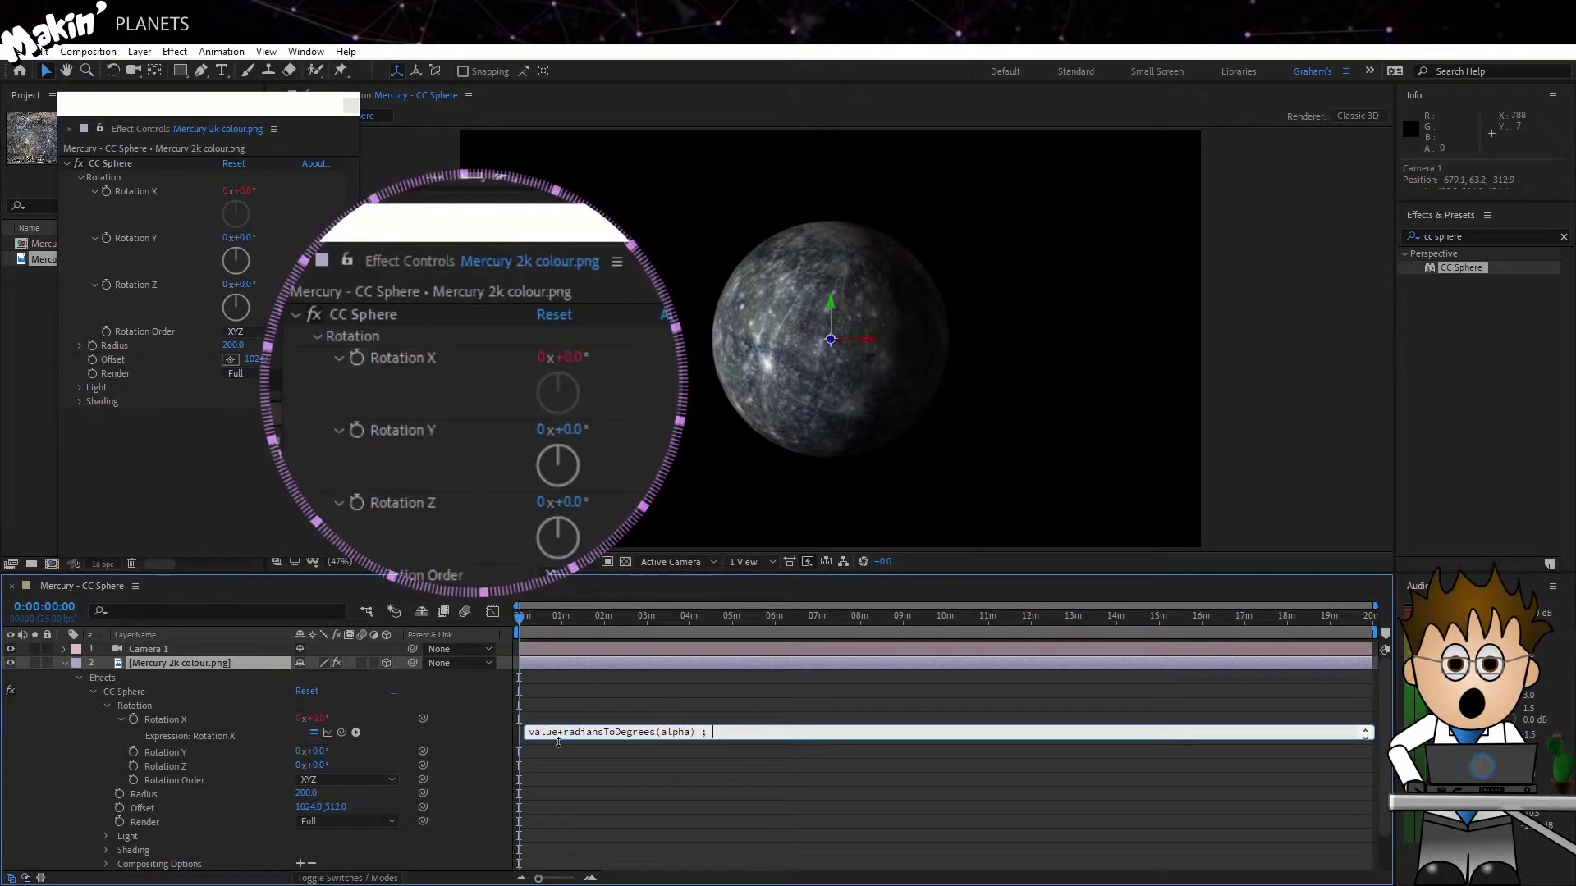
{"action": "left_click", "coordinate": [497, 745]}
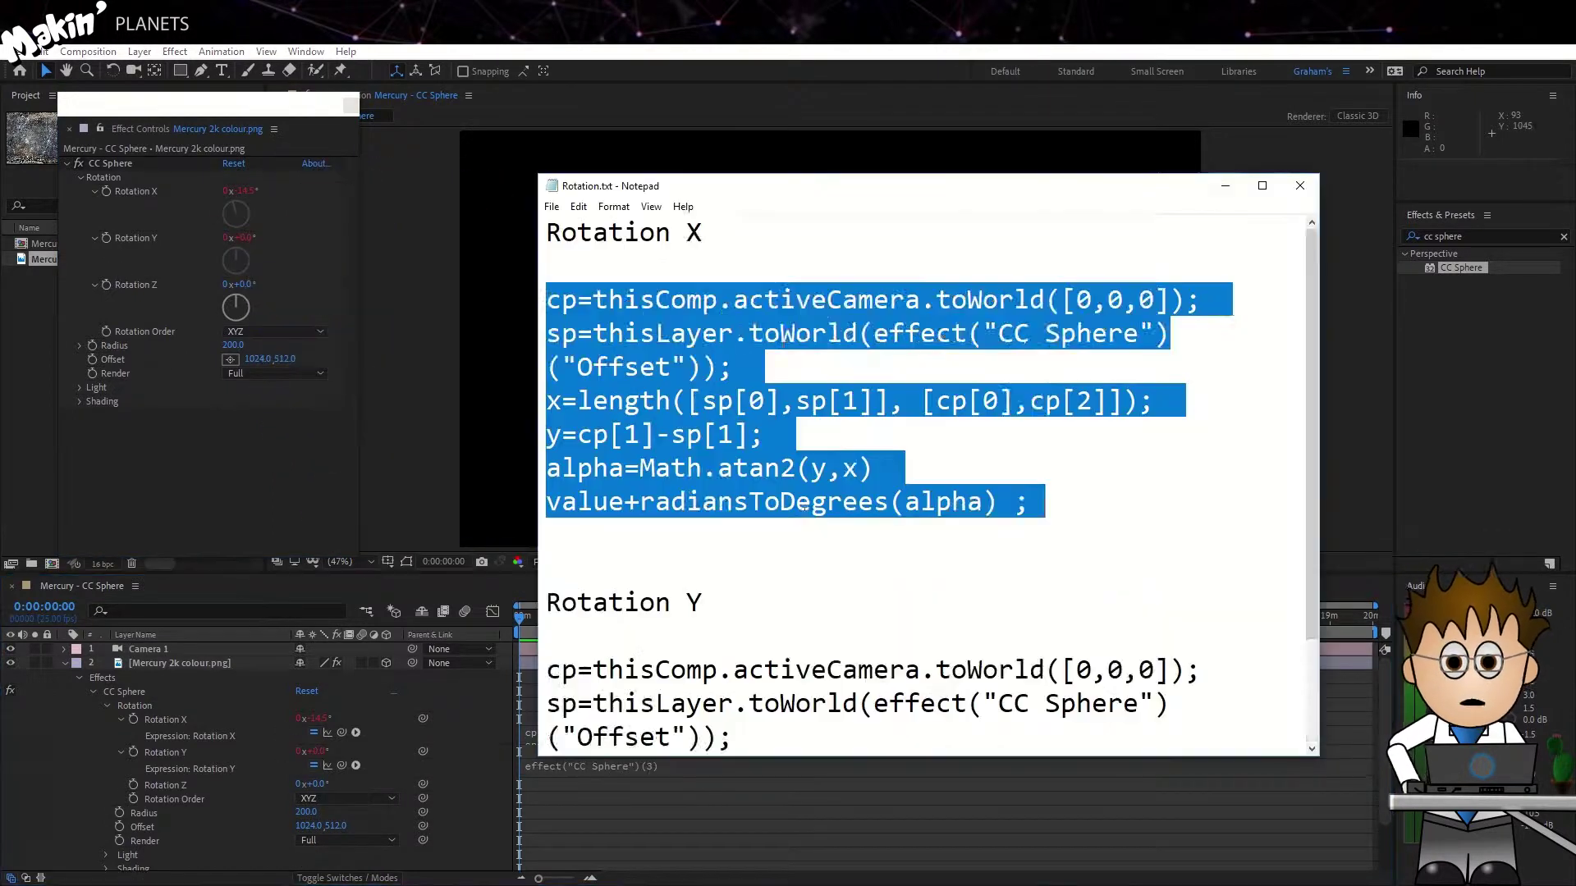
- Copy the Rotation Y expression from Notepad into Rotation Y, then orbit Camera 1 to test
{"action": "scroll", "coordinate": [765, 684], "scroll_direction": "down", "scroll_amount": 2}
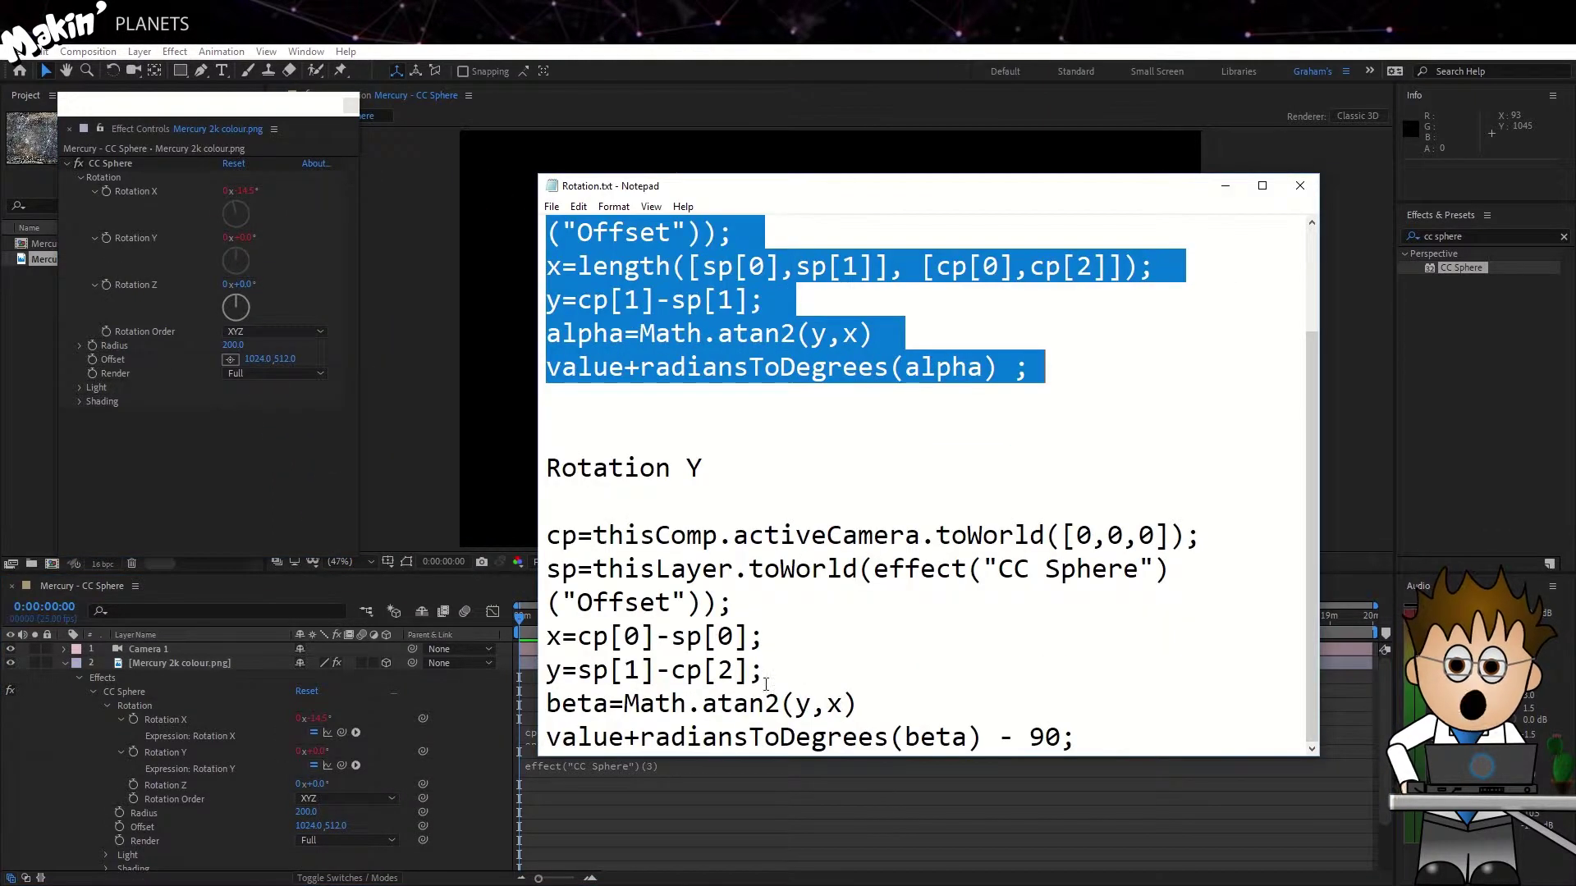
{"action": "left_click_drag", "start_coordinate": [1072, 741], "coordinate": [450, 555]}
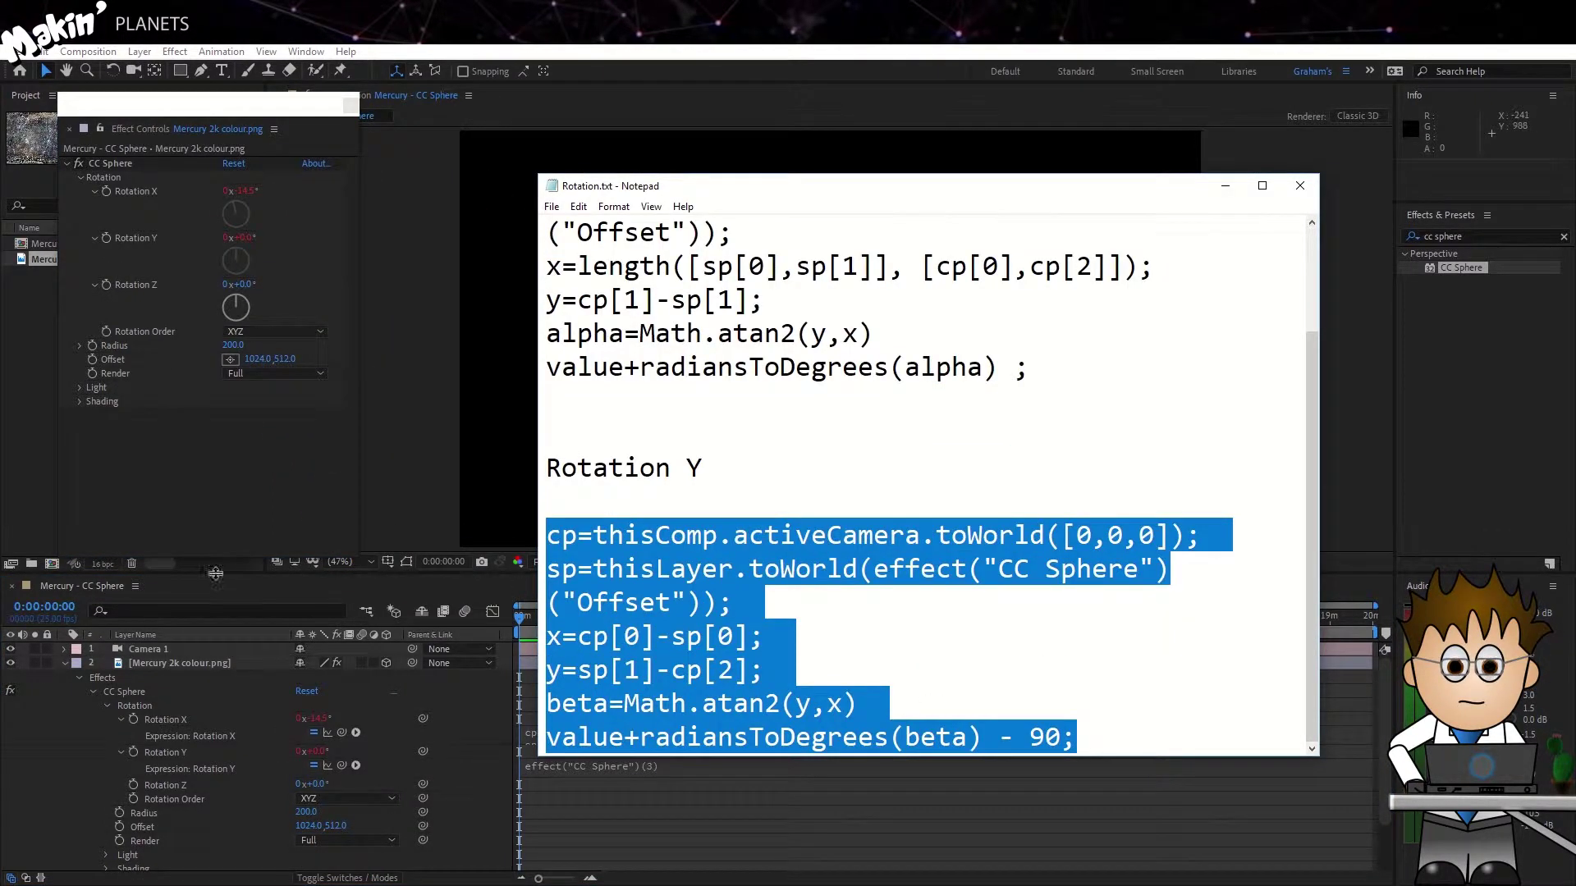
{"action": "left_click", "coordinate": [185, 416]}
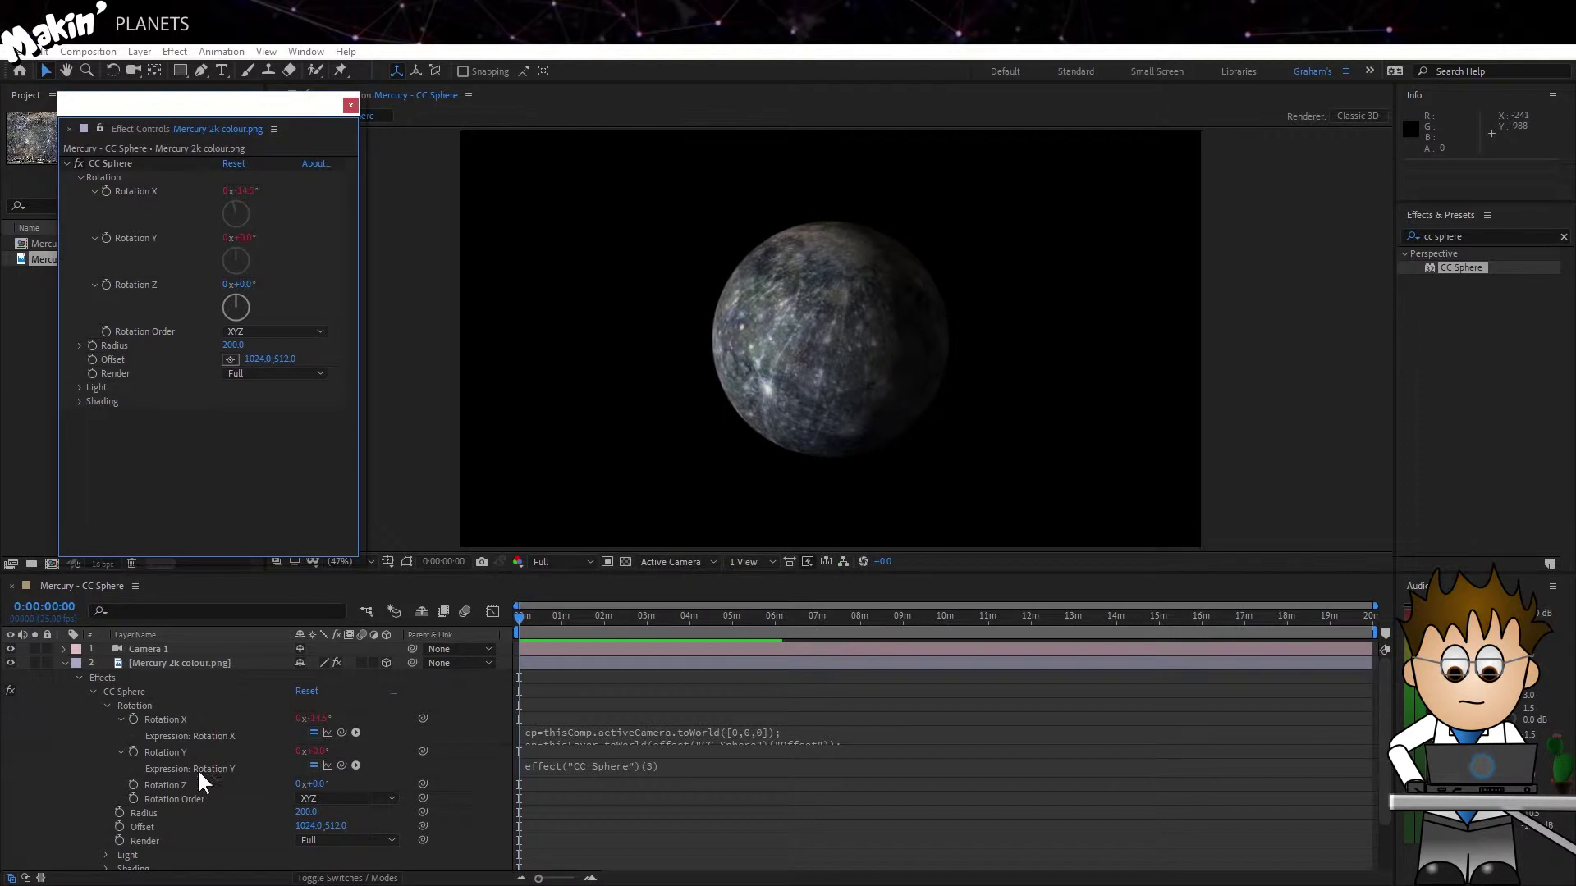
{"action": "left_click", "coordinate": [614, 764]}
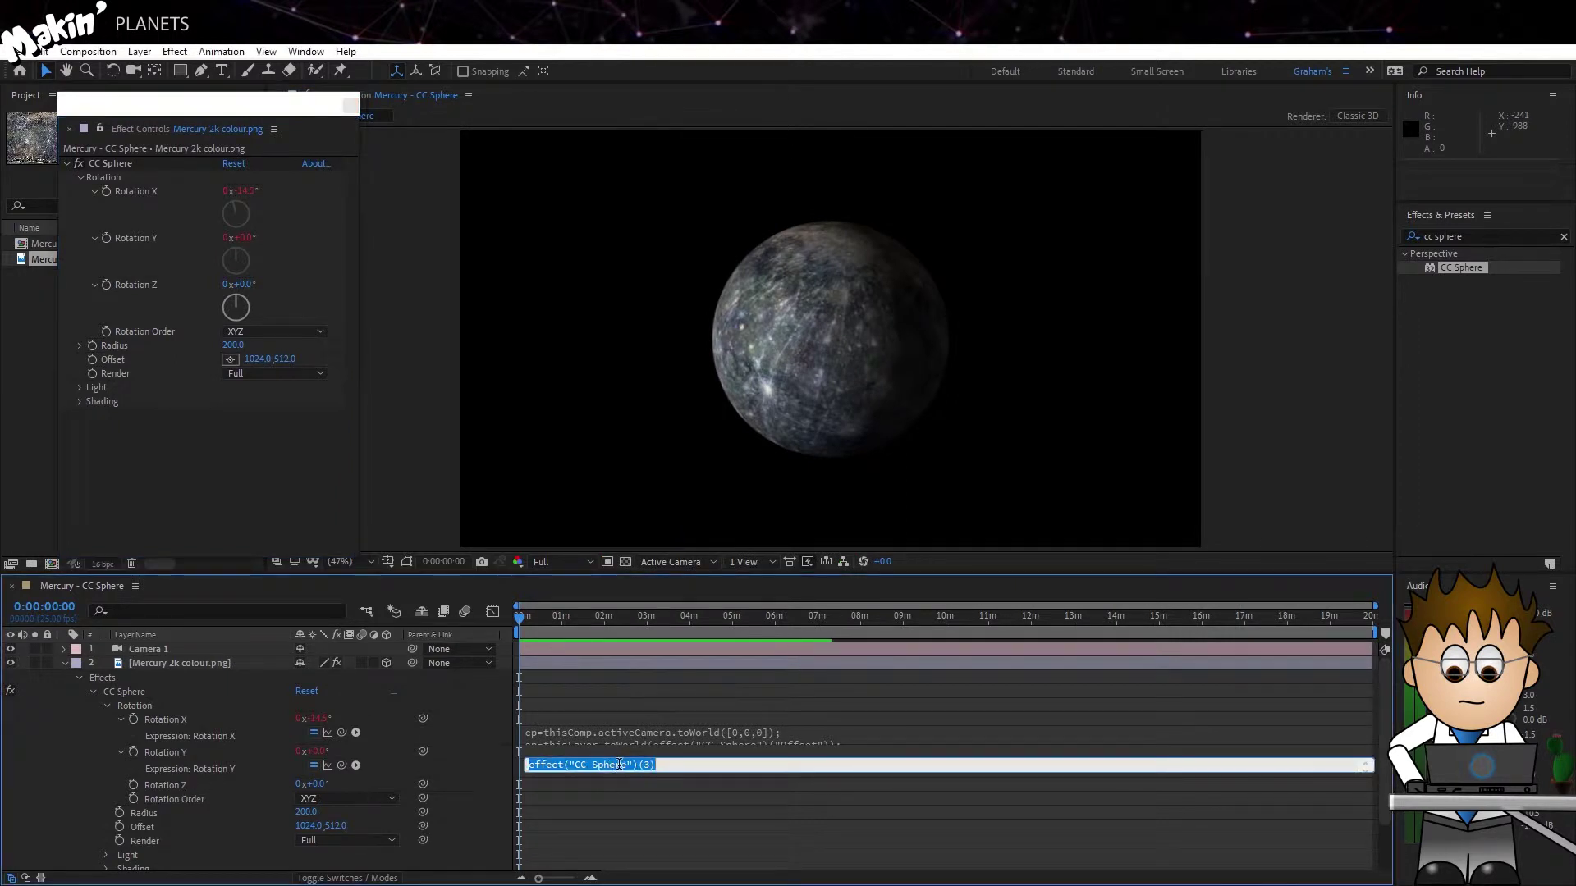
{"action": "key", "text": "ctrl+v"}
{"action": "left_click", "coordinate": [466, 760]}
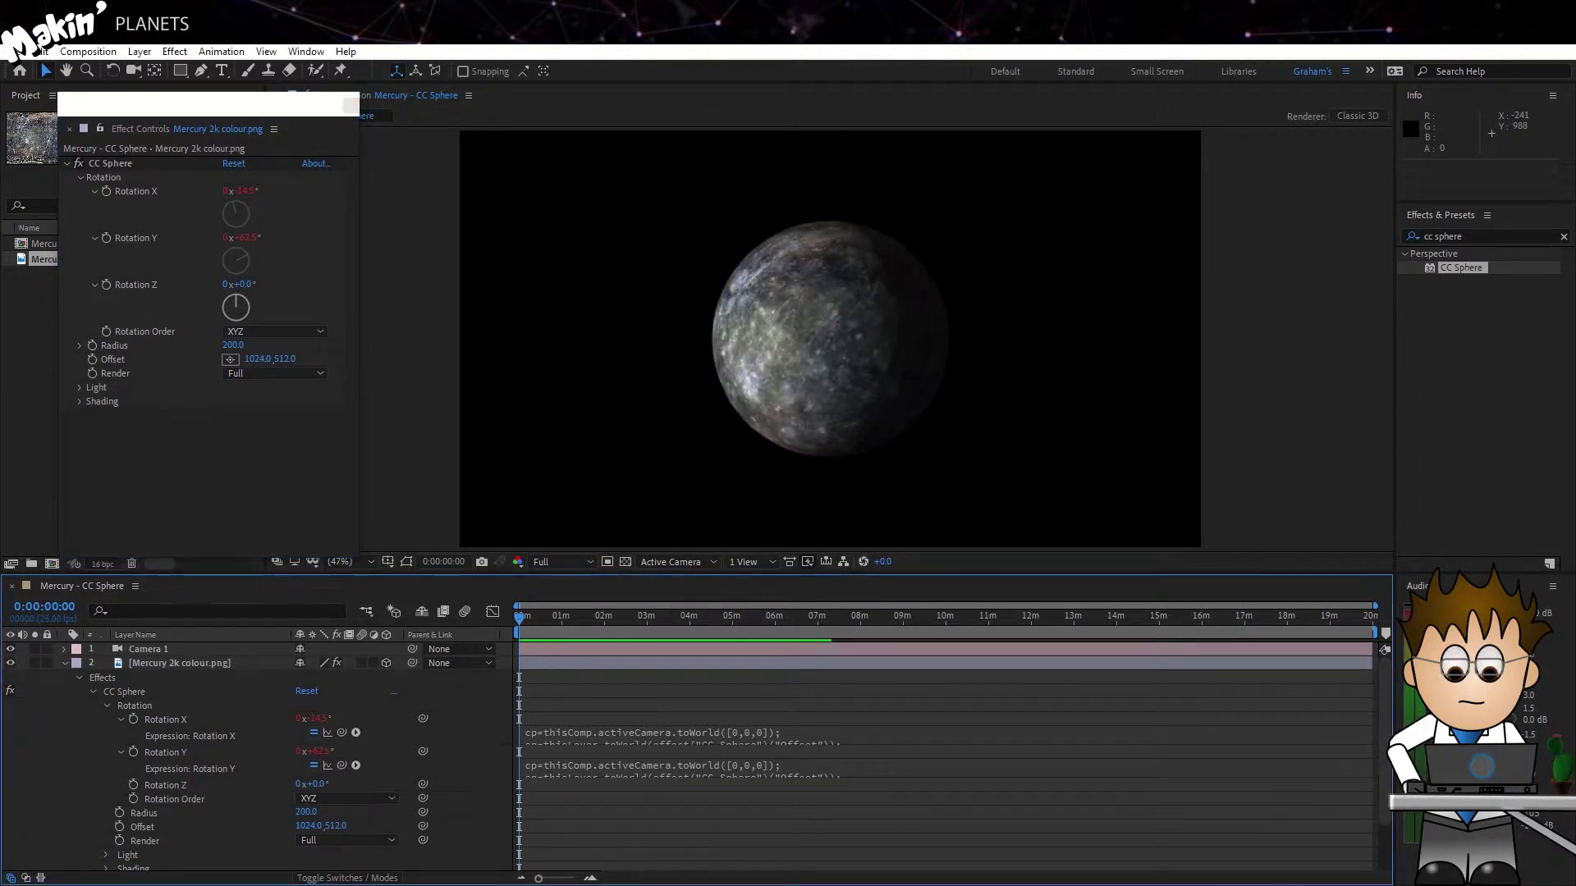
{"action": "left_click", "coordinate": [132, 69]}
{"action": "left_click_drag", "start_coordinate": [648, 427], "coordinate": [728, 423]}
- Add a Parallel light to the Mercury composition with default settings
{"action": "left_click", "coordinate": [139, 51]}
{"action": "mouse_move", "coordinate": [159, 67]}
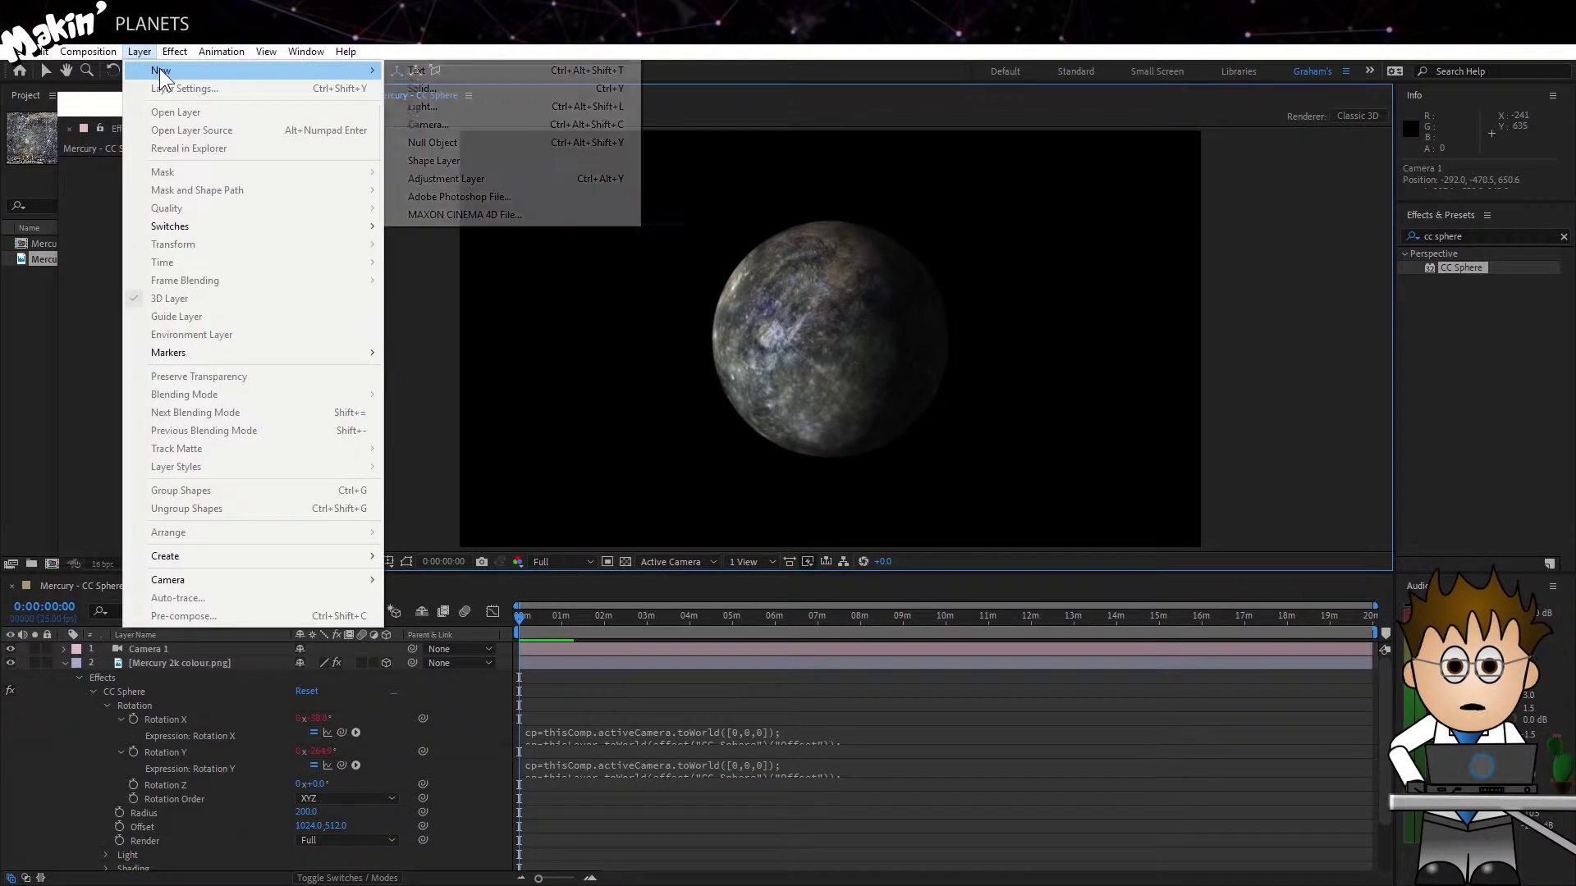
{"action": "left_click", "coordinate": [491, 107]}
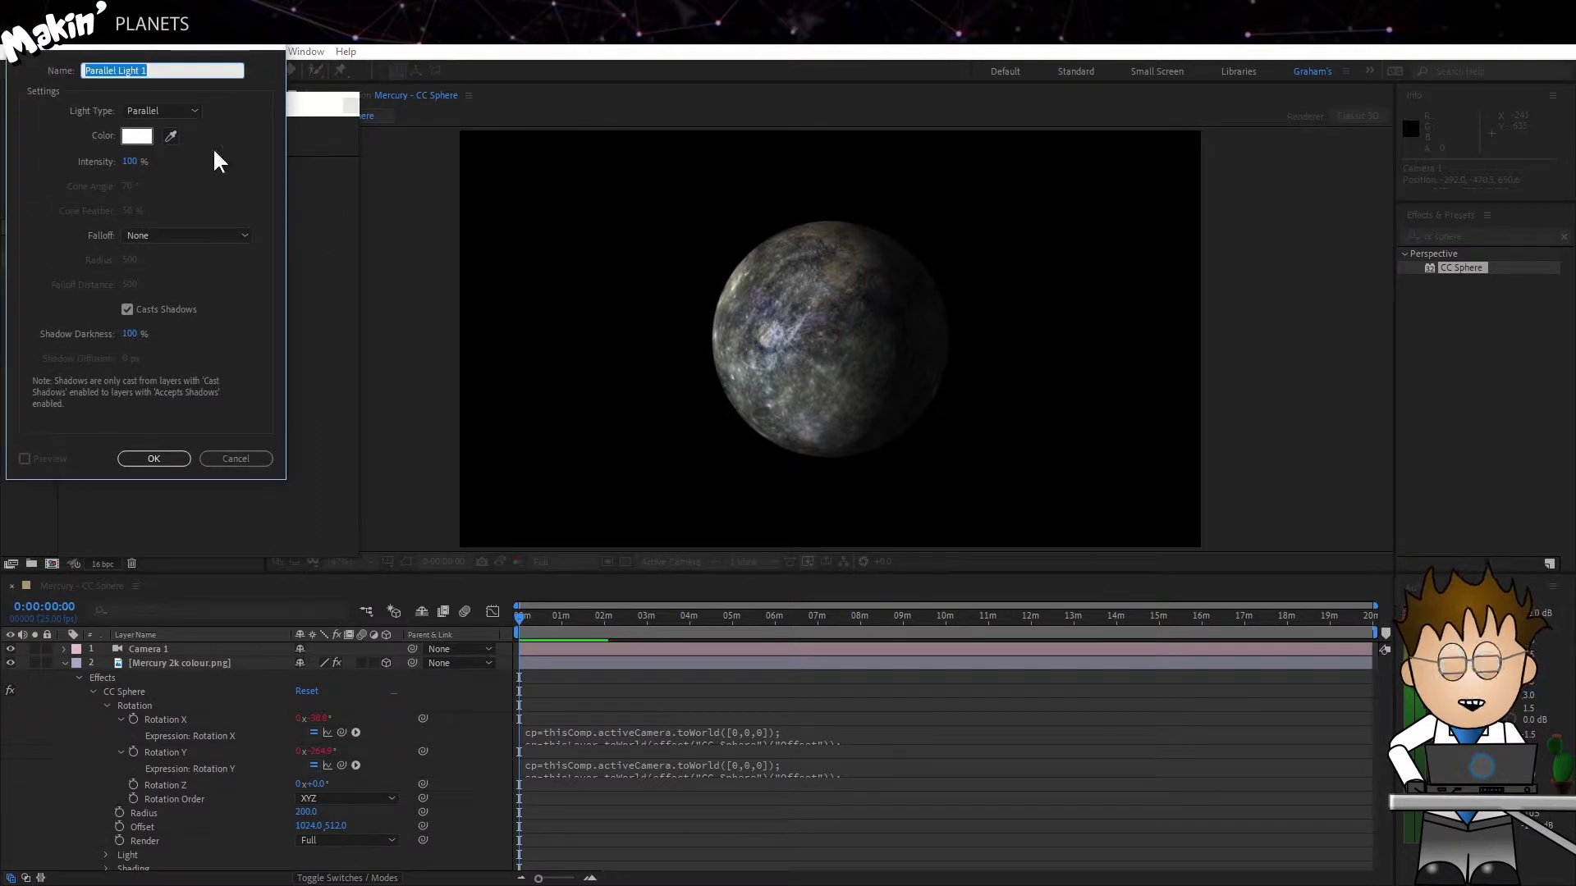
{"action": "left_click", "coordinate": [156, 459]}
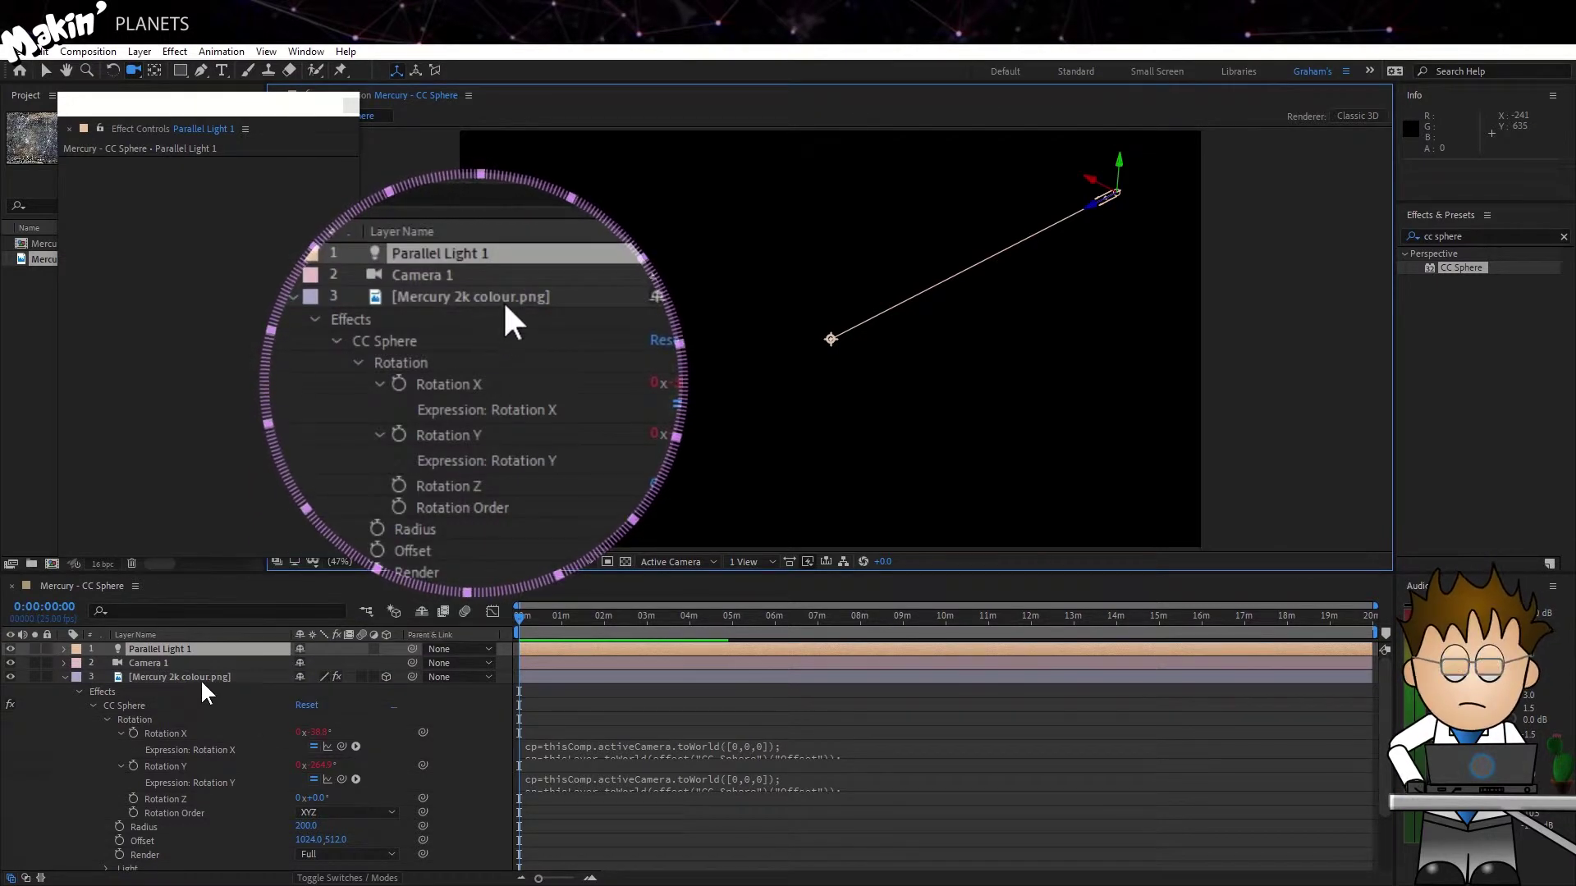
- Set the Mercury layer's CC Sphere Accepts Lights option to On
{"action": "left_click", "coordinate": [155, 674]}
{"action": "scroll", "coordinate": [82, 739], "scroll_direction": "down", "scroll_amount": 5}
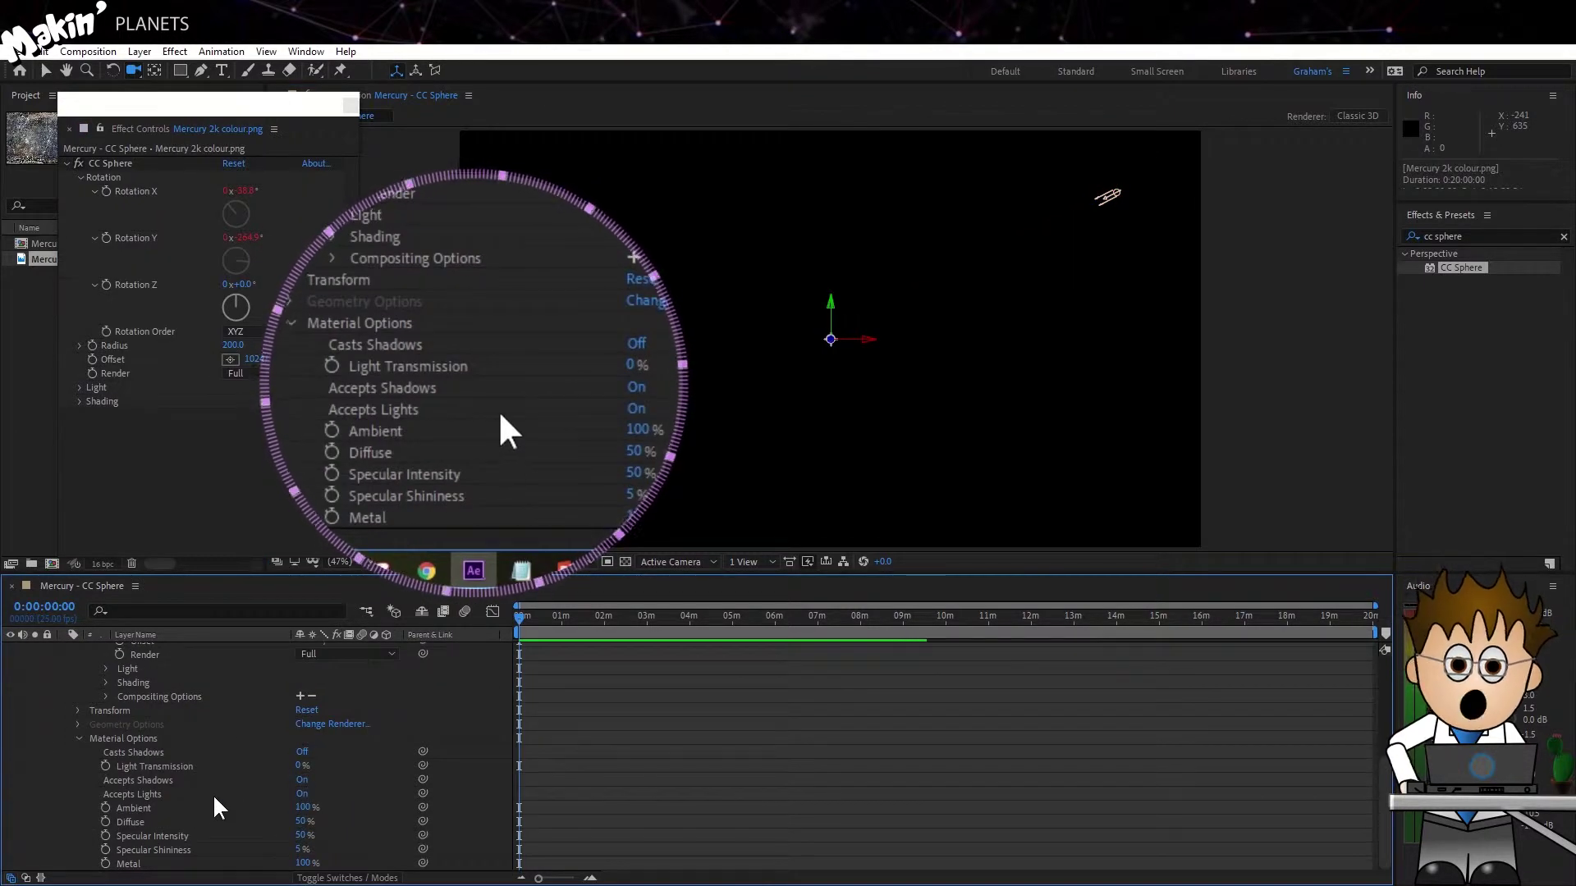
{"action": "left_click", "coordinate": [300, 794]}
{"action": "scroll", "coordinate": [147, 752], "scroll_direction": "up", "scroll_amount": 8}
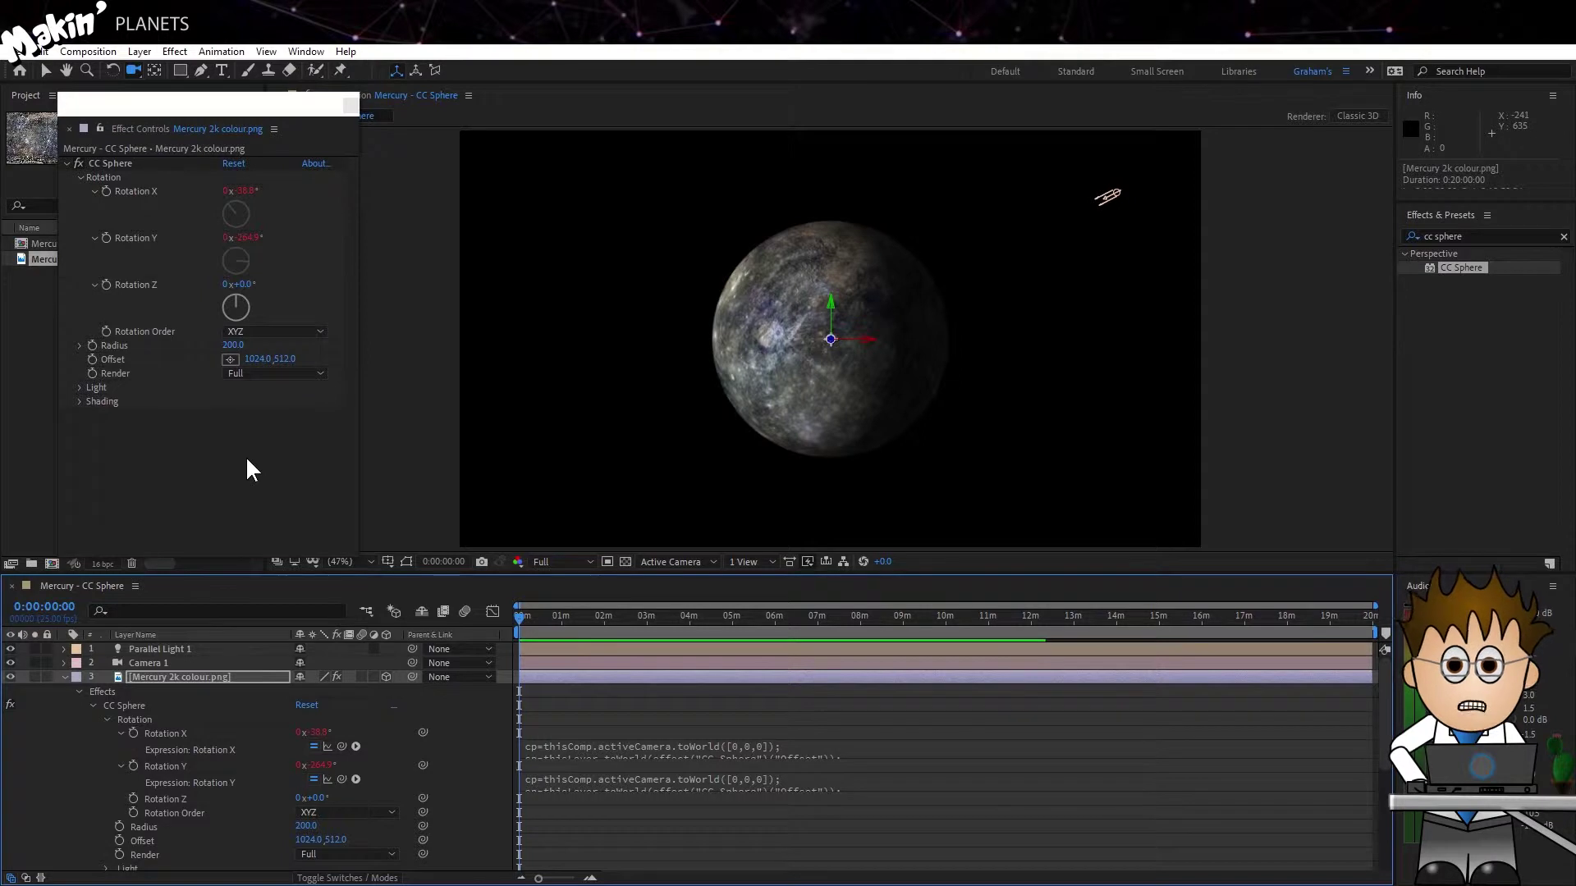
- Add a null object and rename it 'Mercury NULL'
{"action": "left_click", "coordinate": [138, 51]}
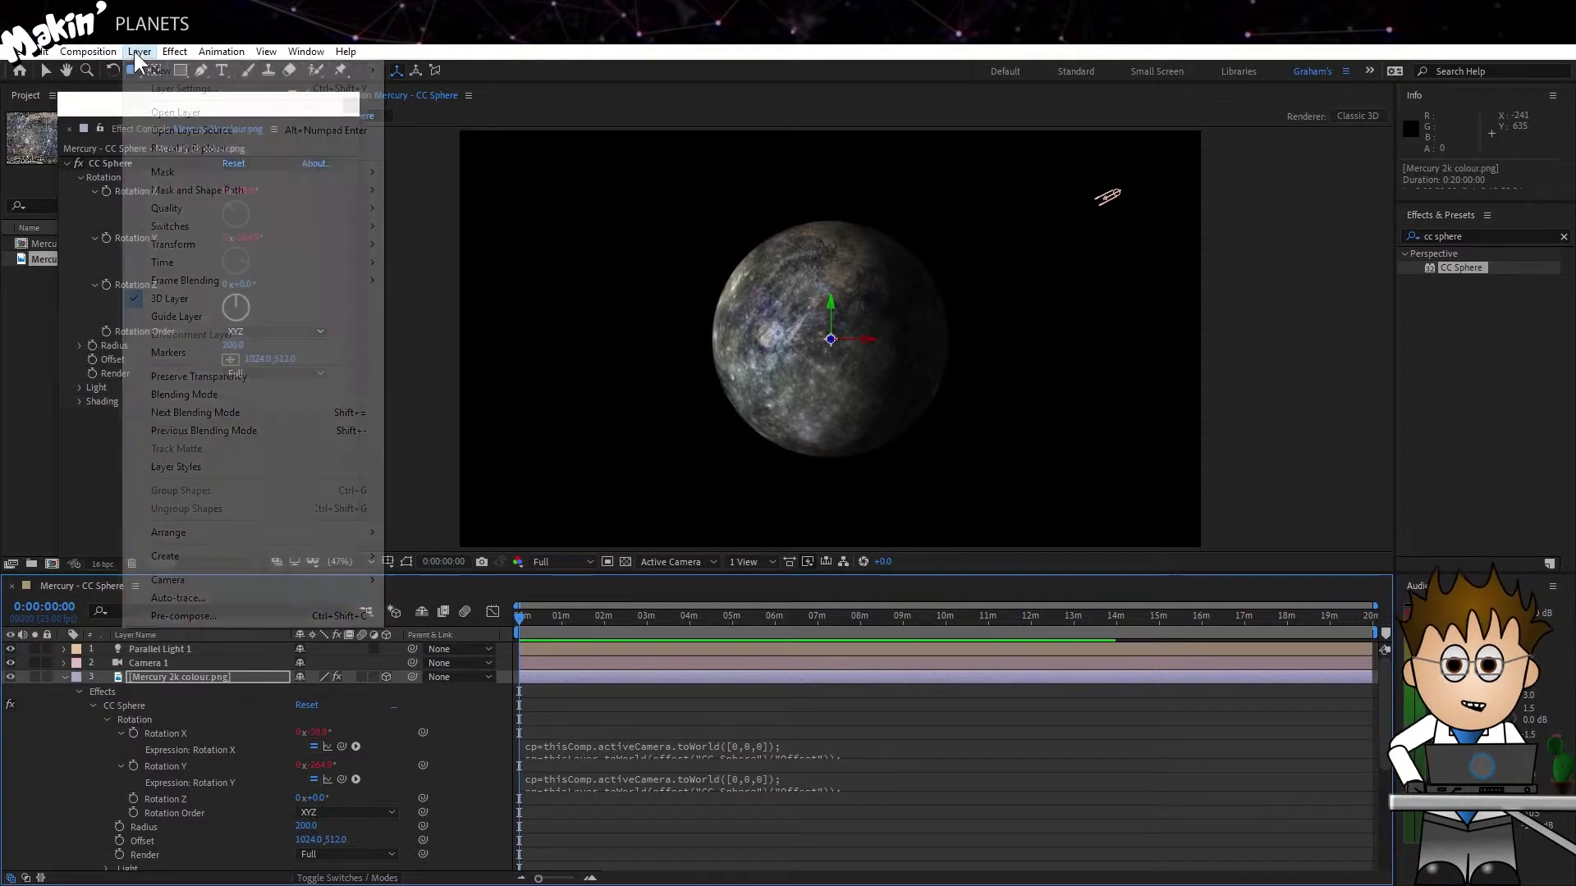
{"action": "mouse_move", "coordinate": [333, 72]}
{"action": "left_click", "coordinate": [475, 142]}
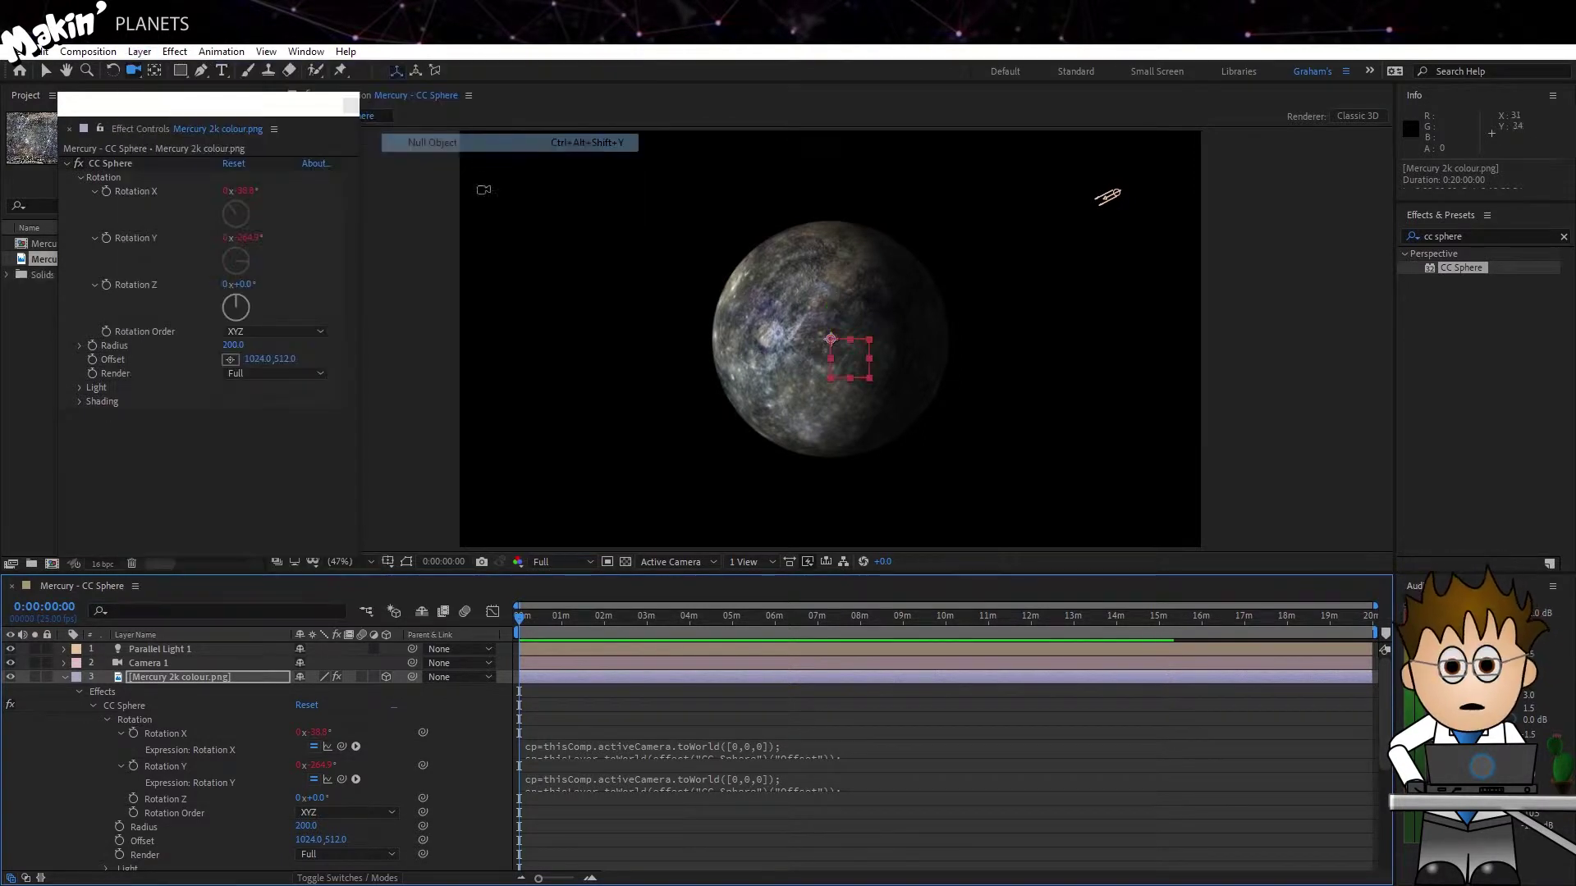
{"action": "key", "text": "Return"}
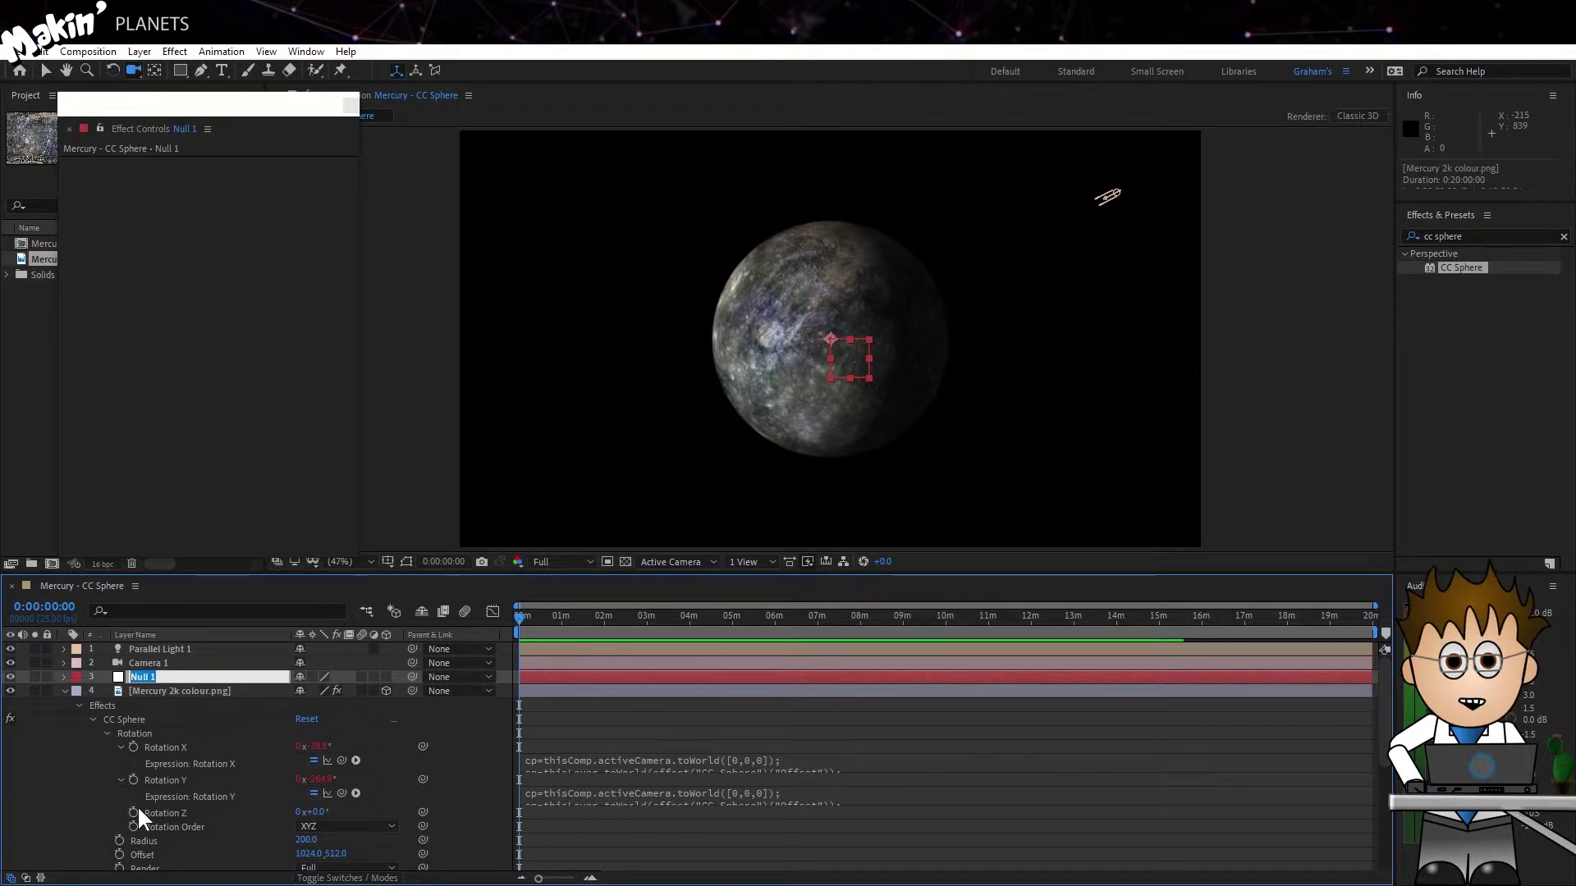
{"action": "type", "text": "Mercury NULL"}
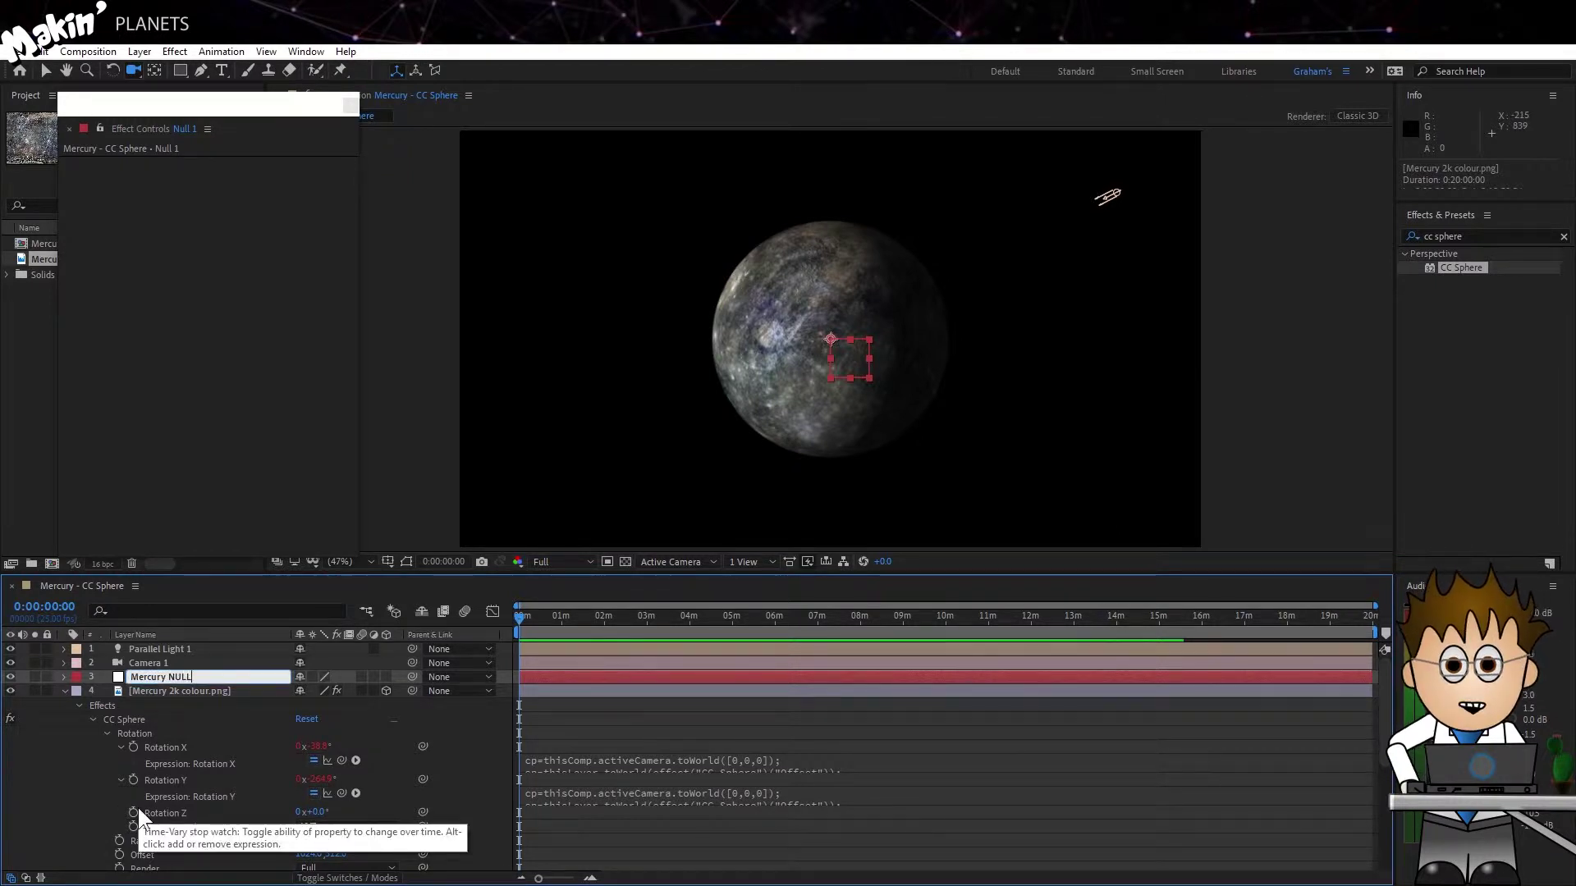
{"action": "key", "text": "Return"}
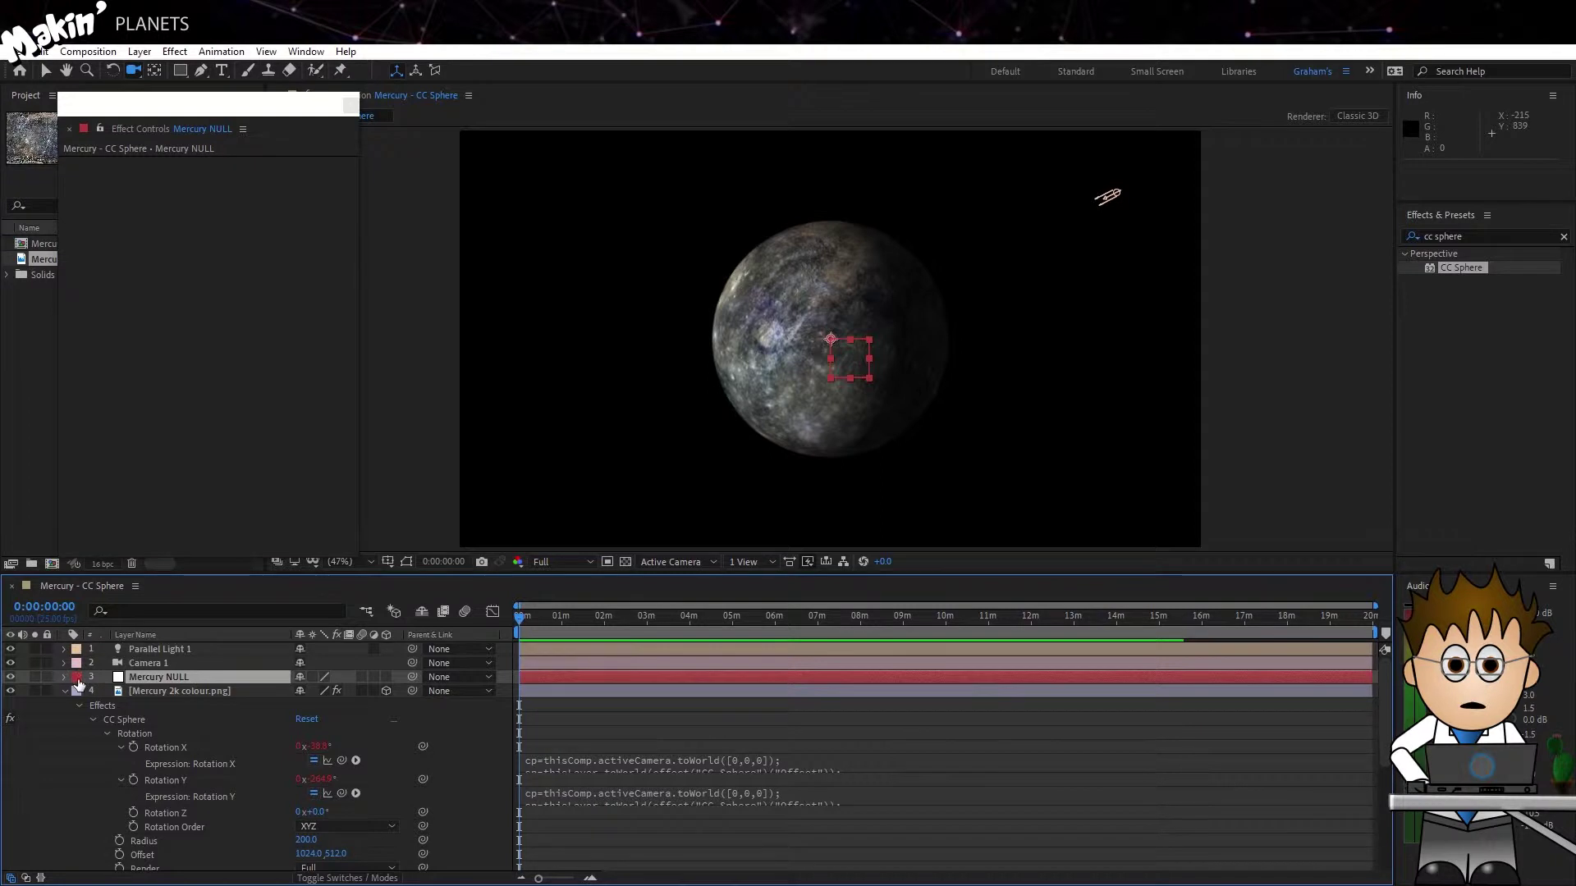
- Link Parallel Light 1's Point of Interest to Mercury NULL's Position
{"action": "left_click", "coordinate": [138, 676]}
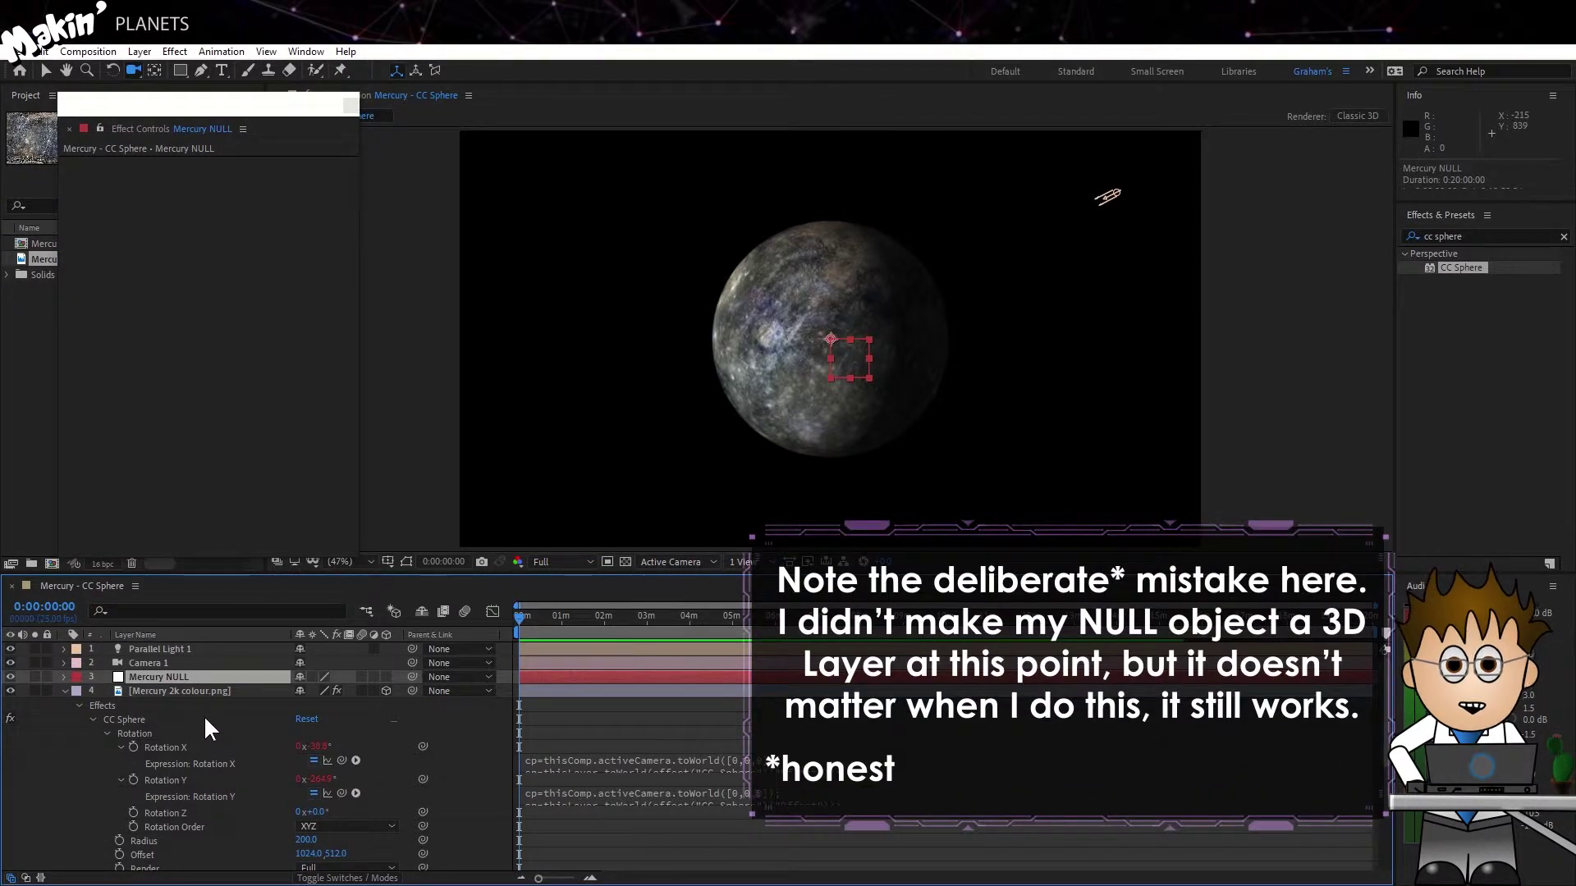
{"action": "key", "text": "p"}
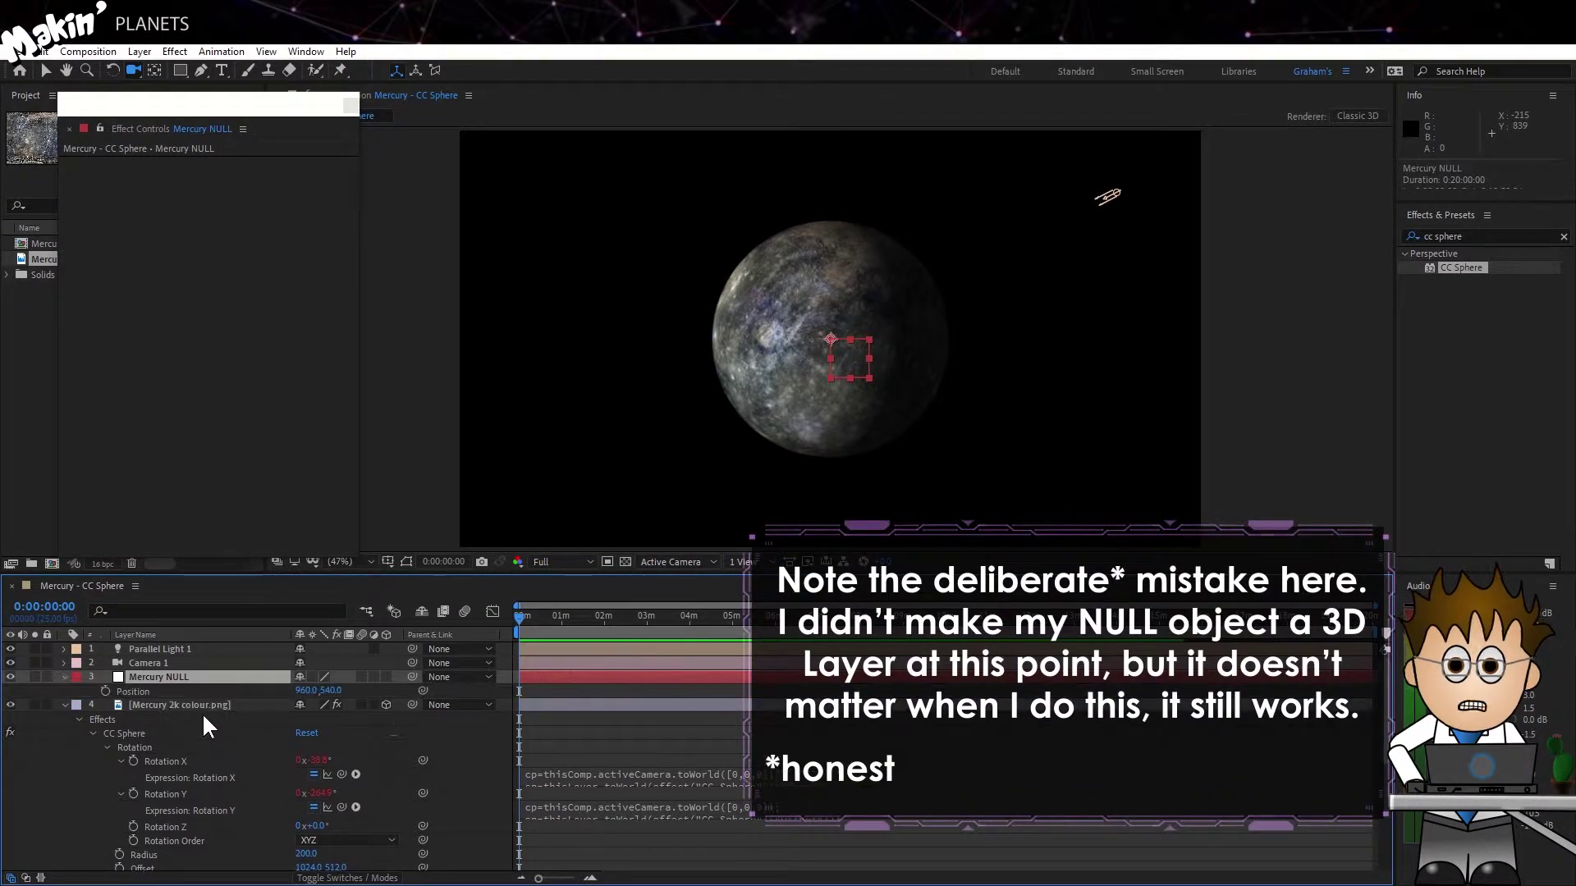
{"action": "left_click", "coordinate": [65, 648]}
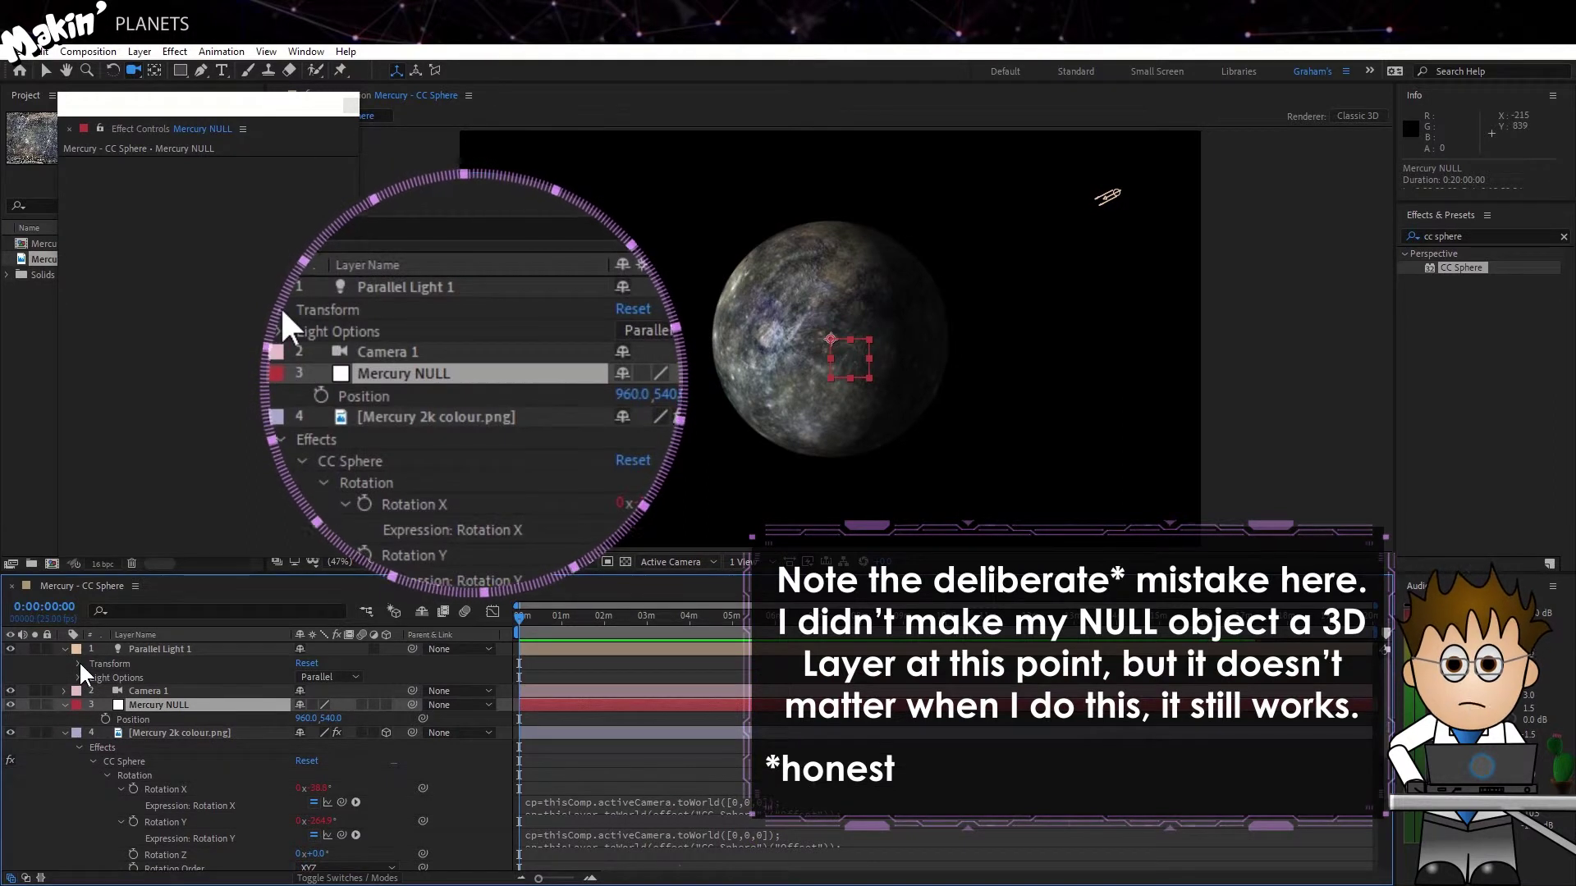
{"action": "left_click", "coordinate": [79, 663]}
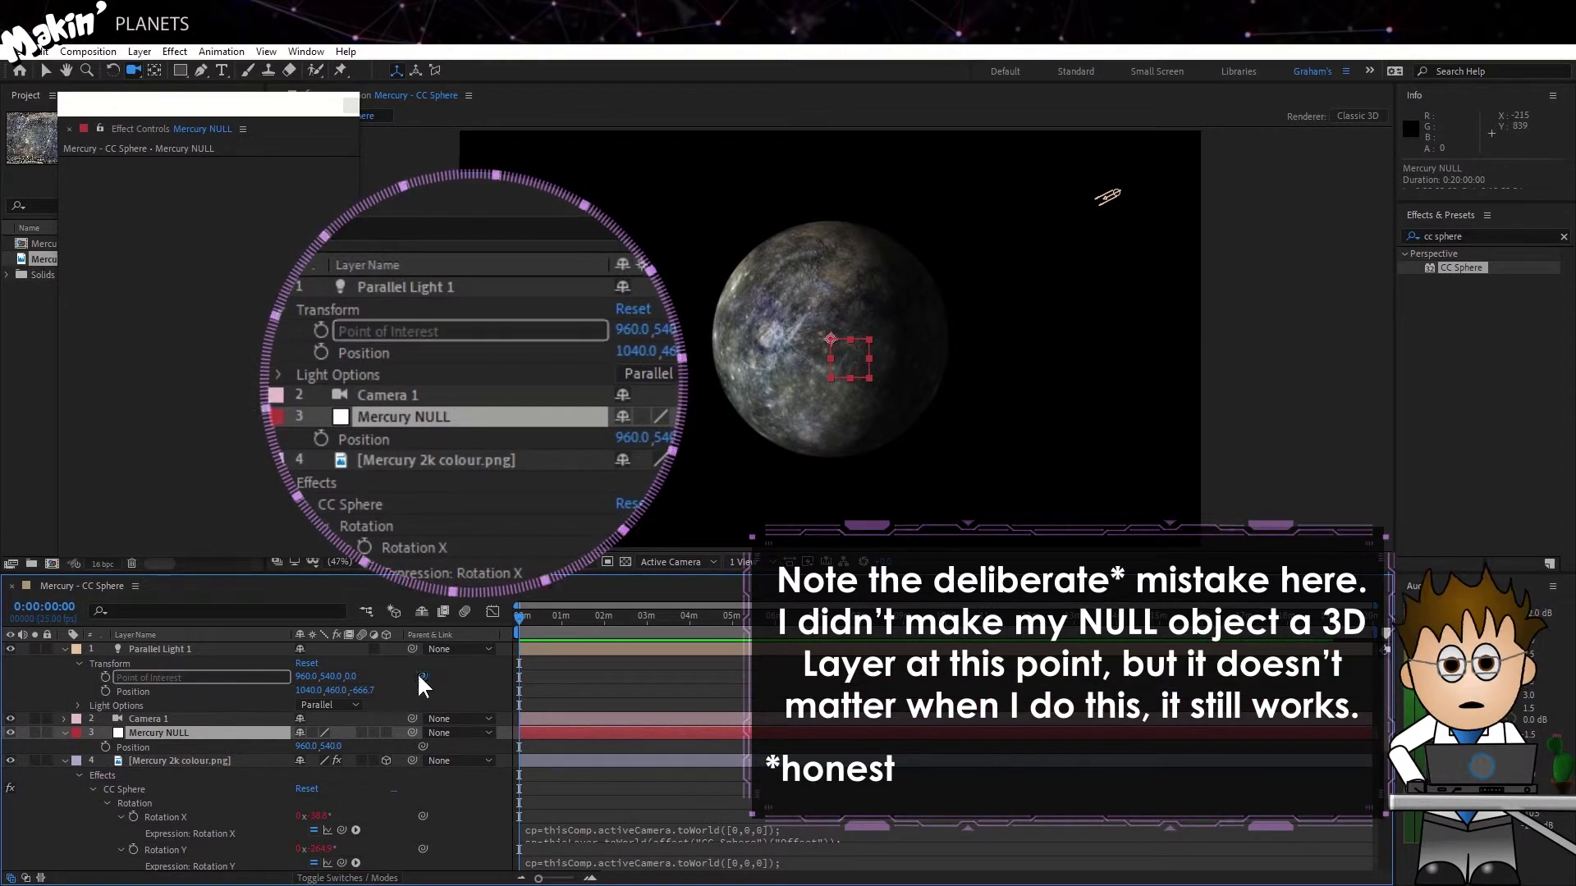
{"action": "left_click_drag", "start_coordinate": [418, 675], "coordinate": [177, 742]}
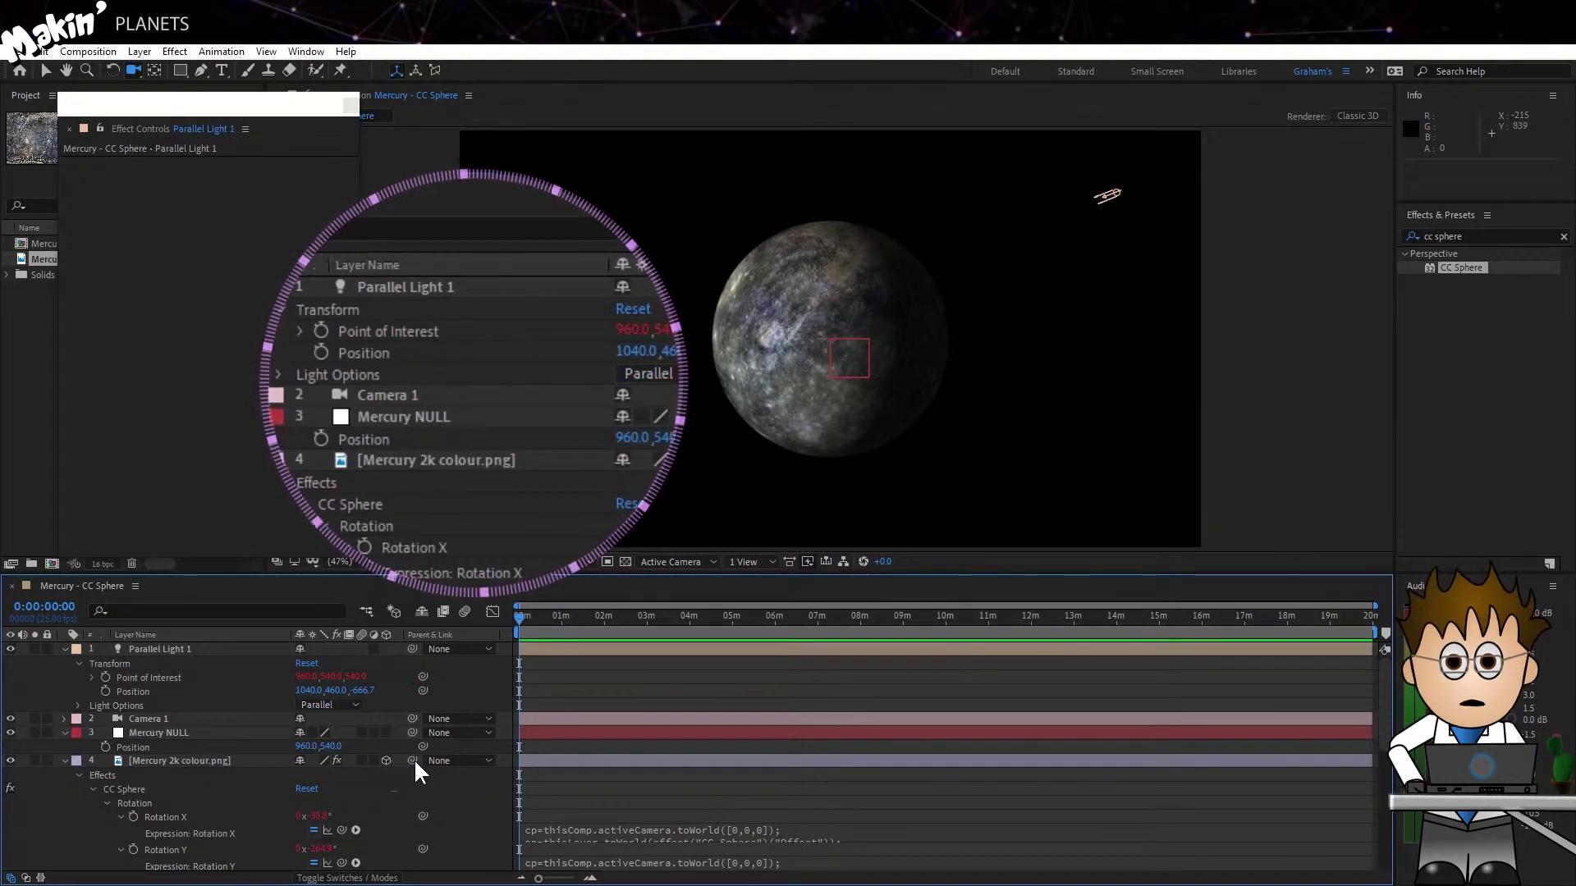
- Parent the Mercury sphere layer to Mercury NULL, then move the Light.txt notes aside
{"action": "left_click_drag", "start_coordinate": [414, 758], "coordinate": [191, 737]}
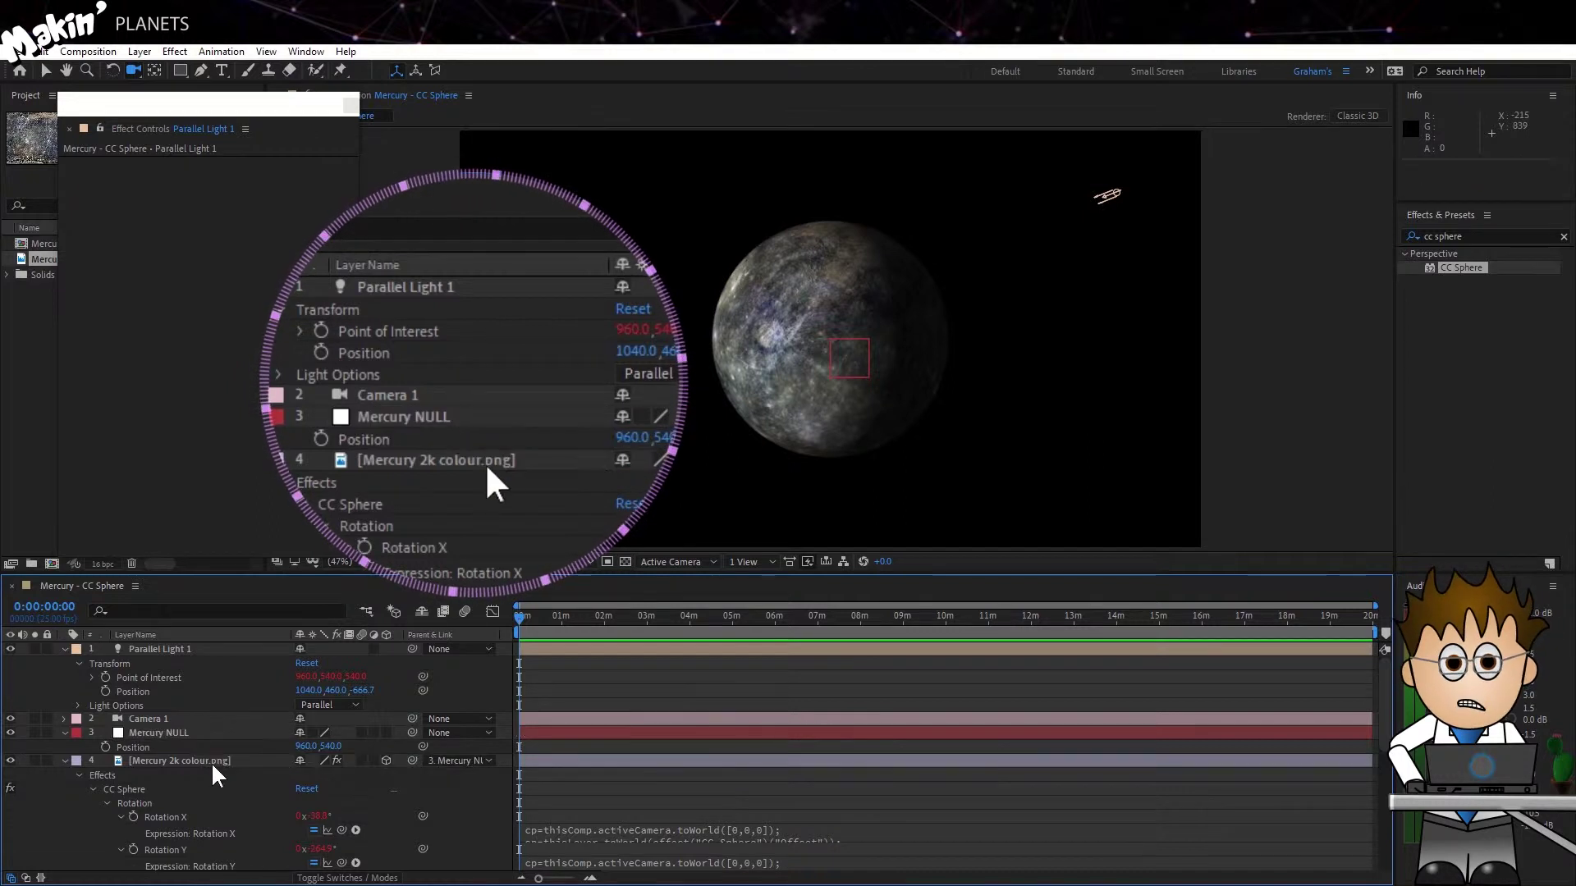
{"action": "left_click", "coordinate": [164, 732]}
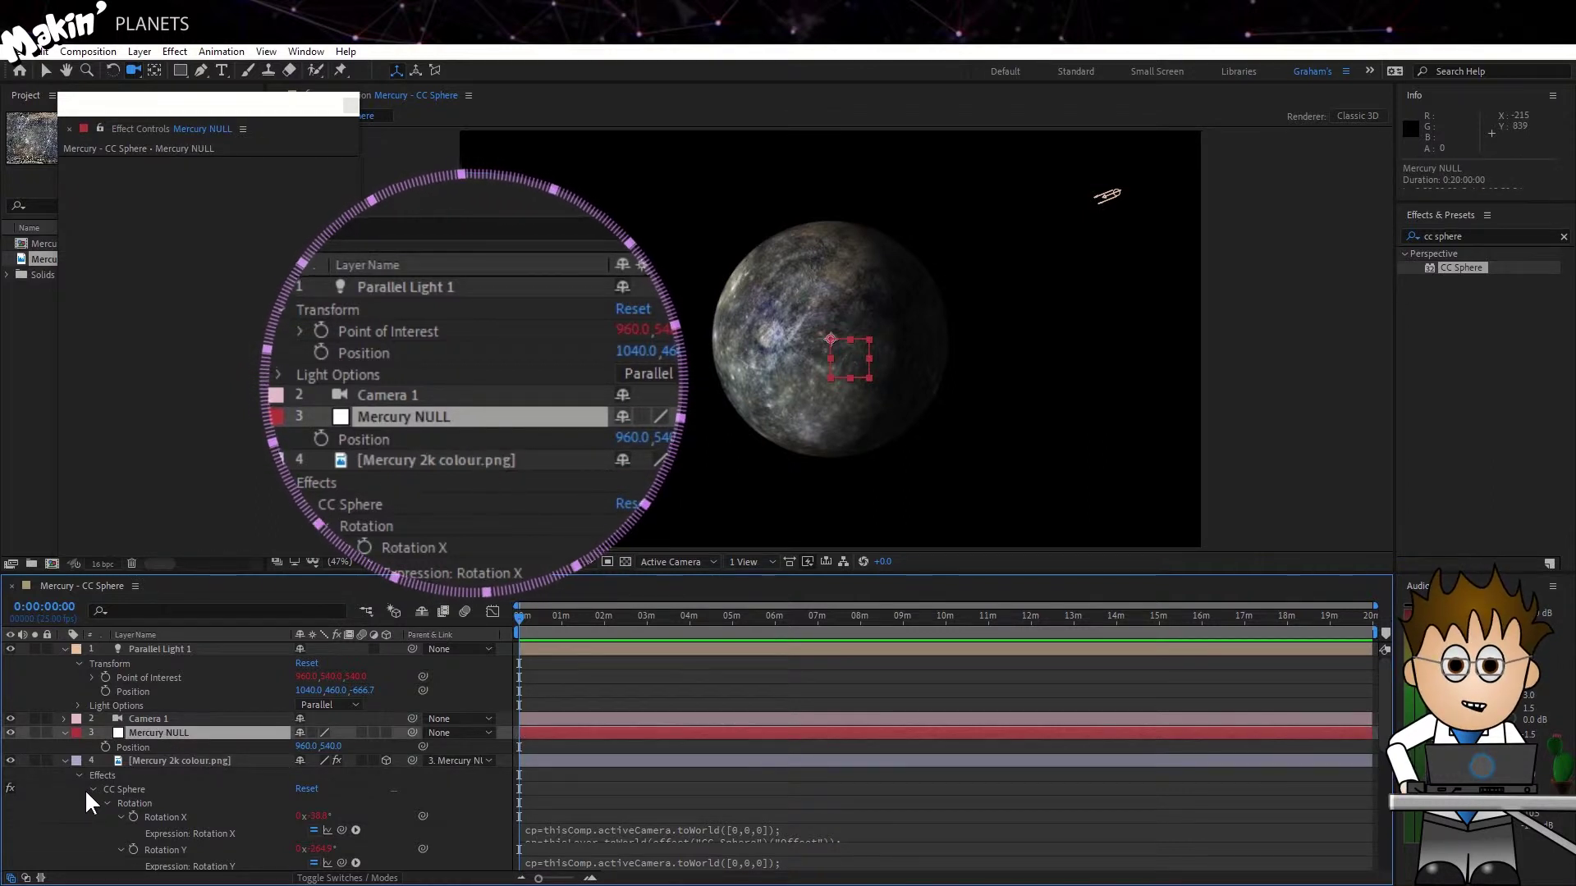
{"action": "scroll", "coordinate": [86, 790], "scroll_direction": "down", "scroll_amount": 5}
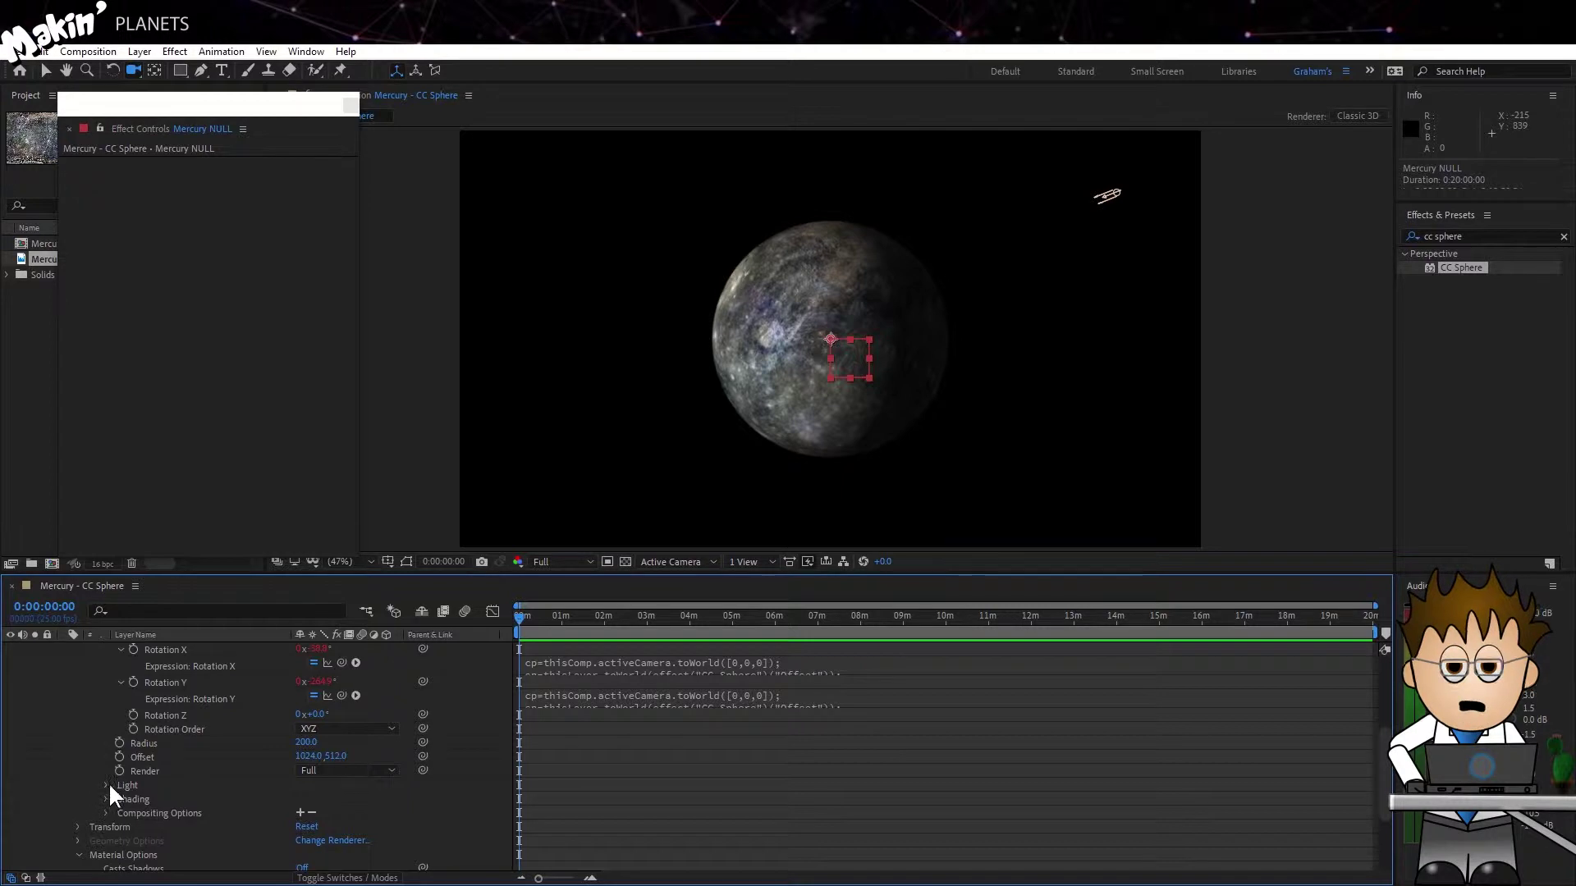
{"action": "scroll", "coordinate": [67, 753], "scroll_direction": "up", "scroll_amount": 3}
{"action": "left_click", "coordinate": [125, 706]}
{"action": "left_click", "coordinate": [140, 677]}
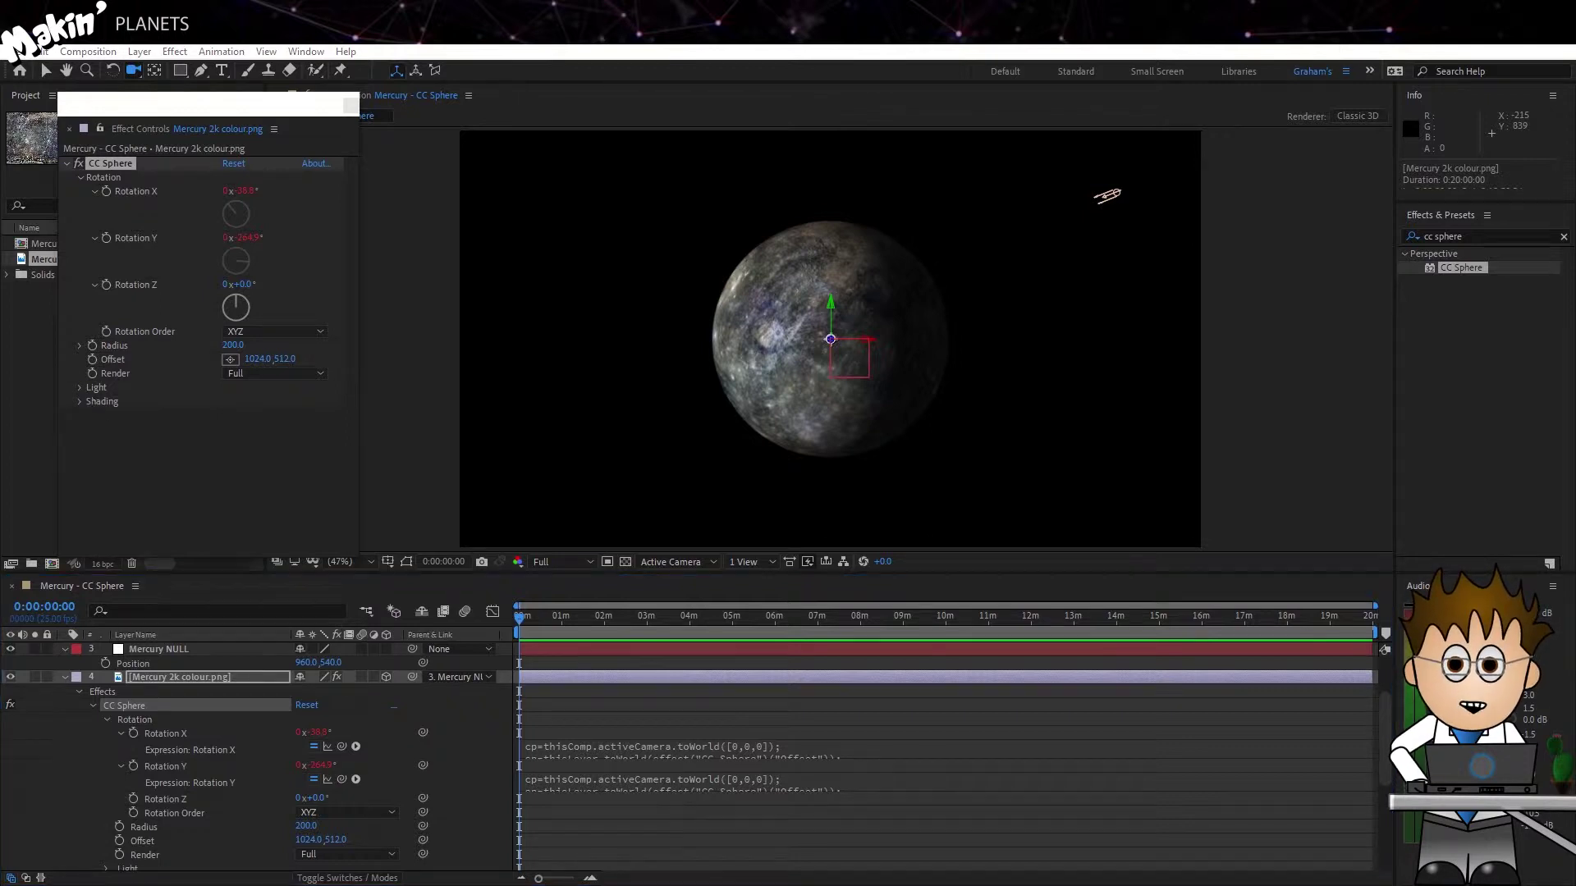
{"action": "key", "text": "alt+Tab"}
{"action": "left_click_drag", "start_coordinate": [641, 289], "coordinate": [758, 163]}
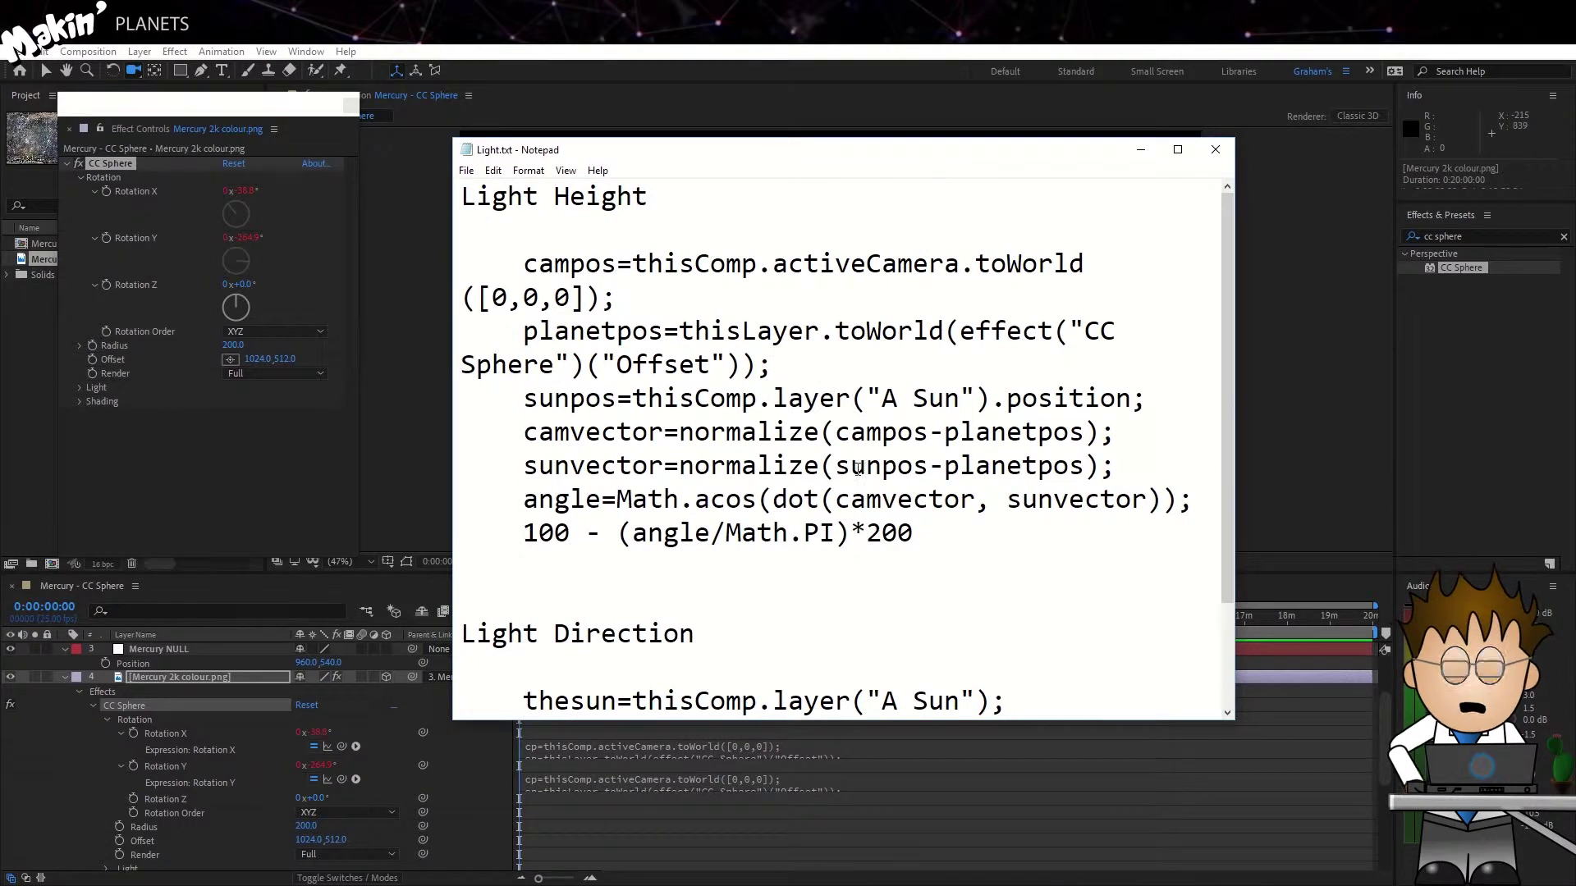
- Copy the 'Parallel Light 1' layer name from After Effects
{"action": "left_click_drag", "start_coordinate": [921, 541], "coordinate": [404, 270]}
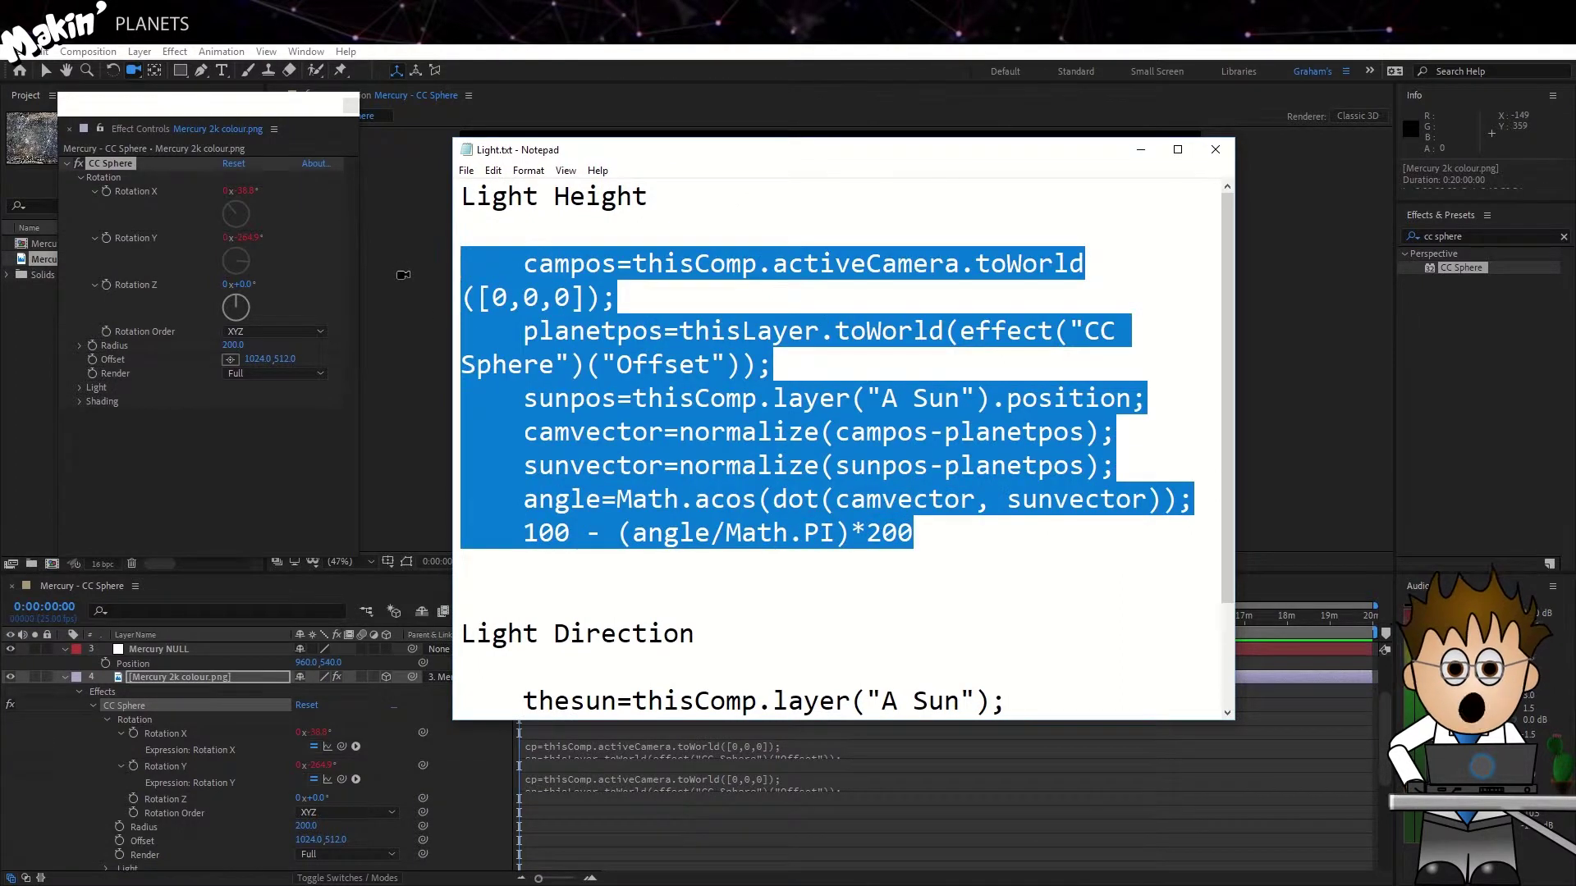
{"action": "left_click", "coordinate": [15, 101]}
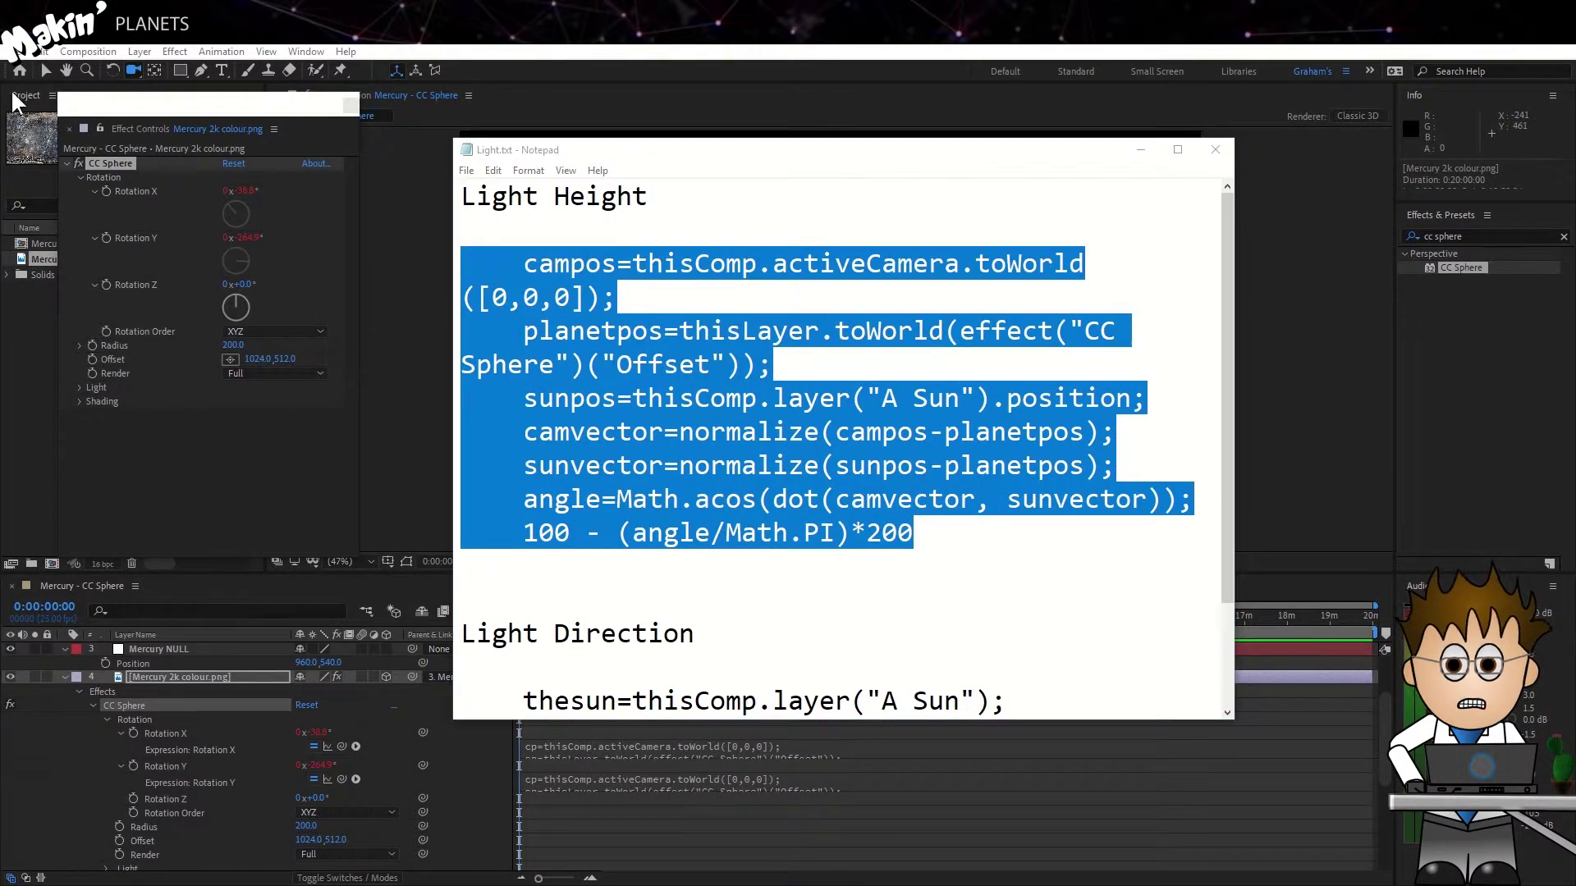
{"action": "left_click", "coordinate": [37, 514]}
{"action": "scroll", "coordinate": [141, 717], "scroll_direction": "up", "scroll_amount": 2}
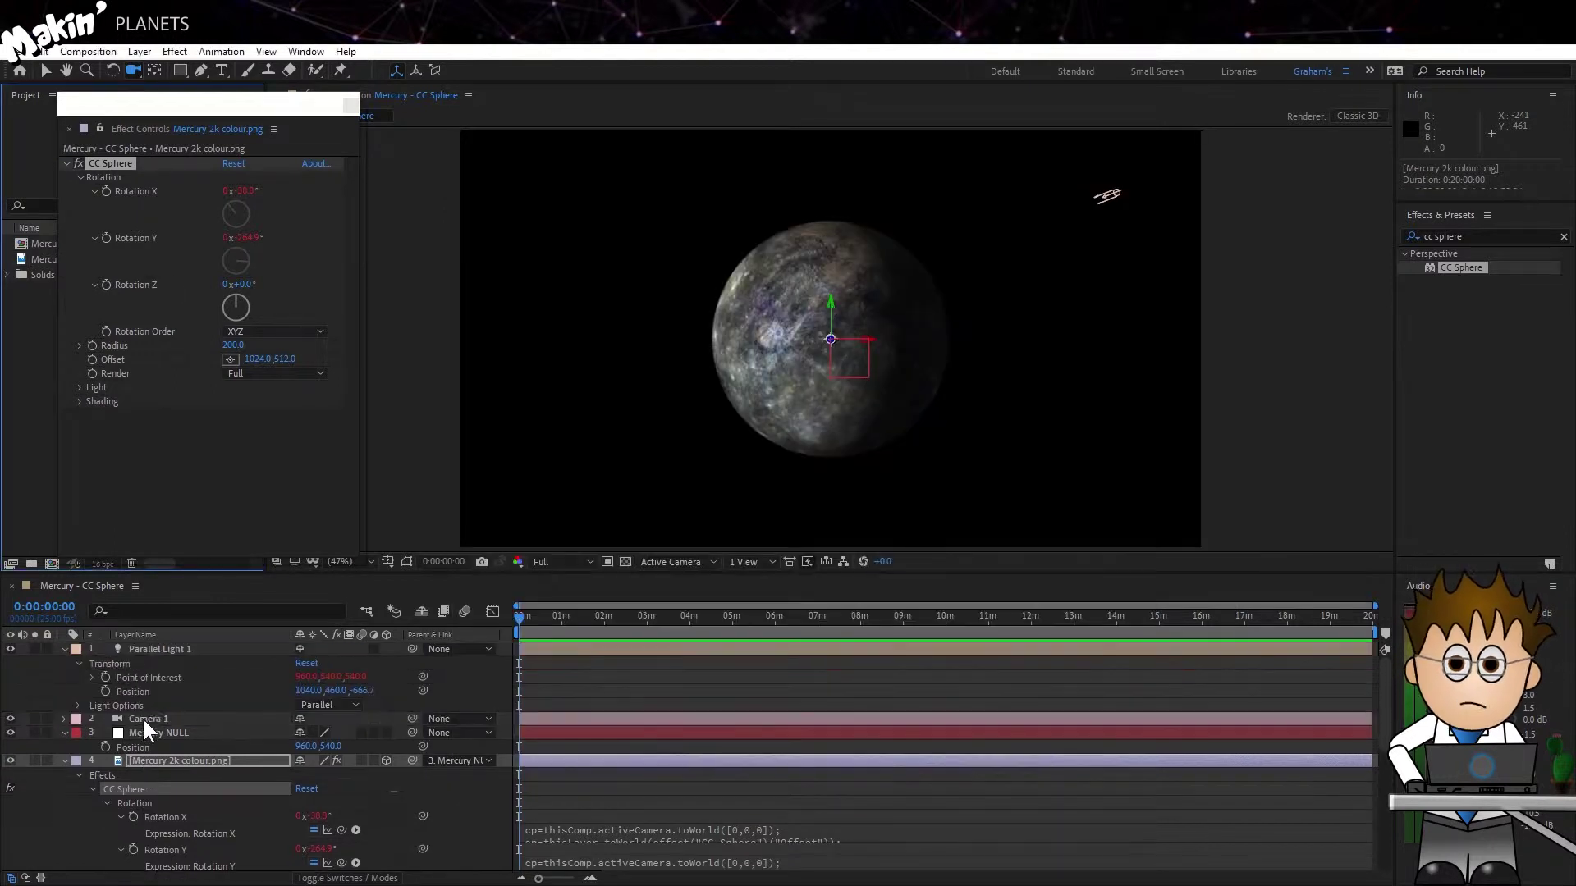
{"action": "left_click", "coordinate": [160, 649]}
{"action": "key", "text": "Return"}
{"action": "key", "text": "ctrl+c"}
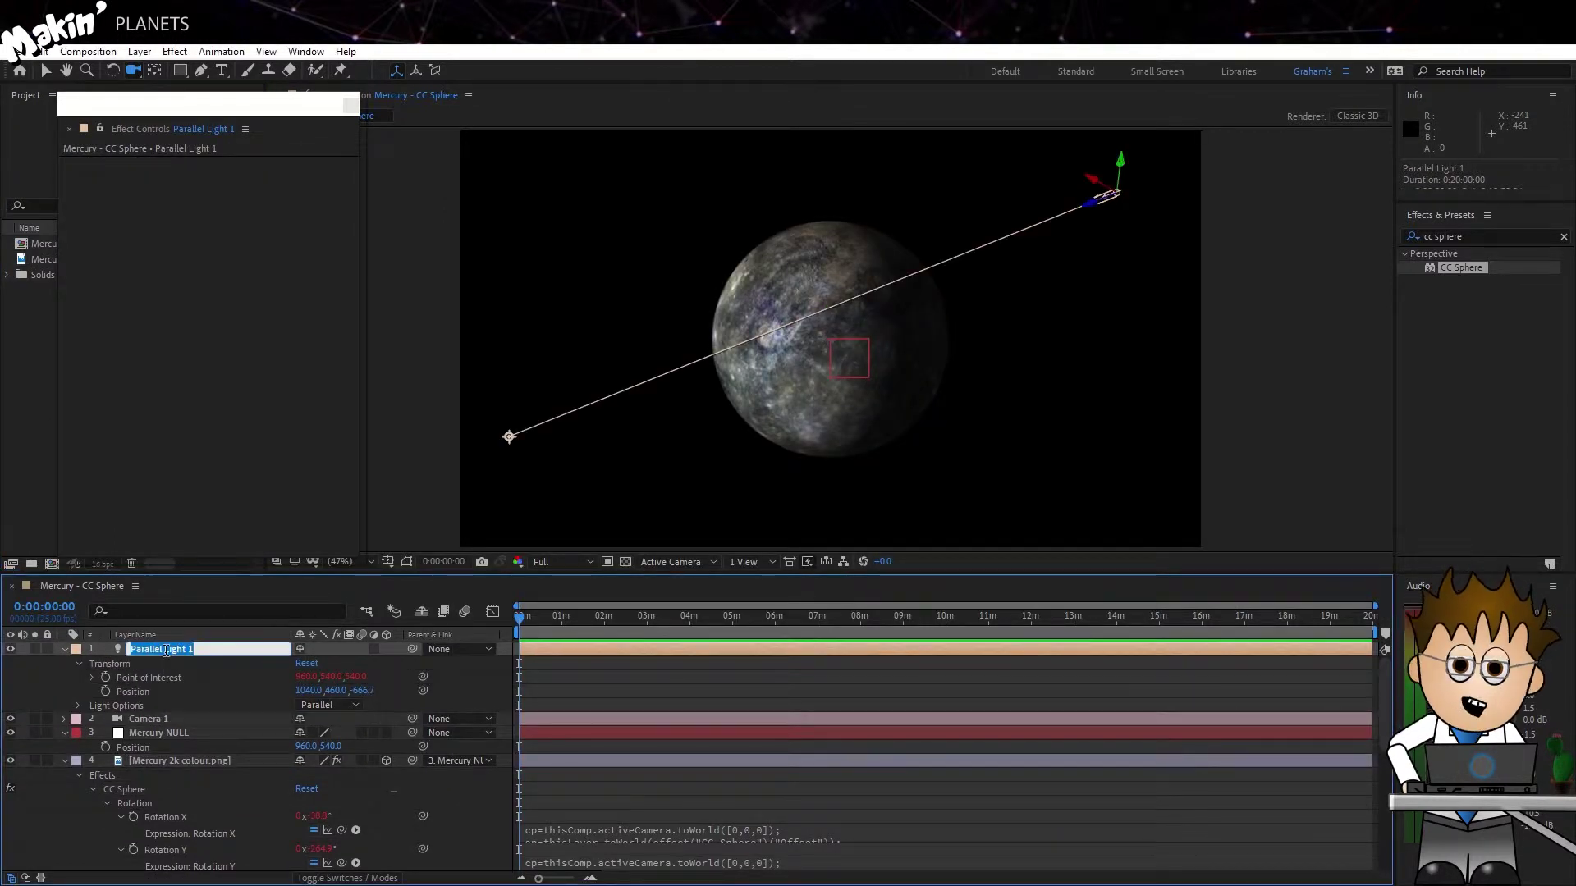
- Replace 'A Sun' with 'Parallel Light 1' in Light.txt's sunpos and thesun lines
{"action": "key", "text": "alt+Tab"}
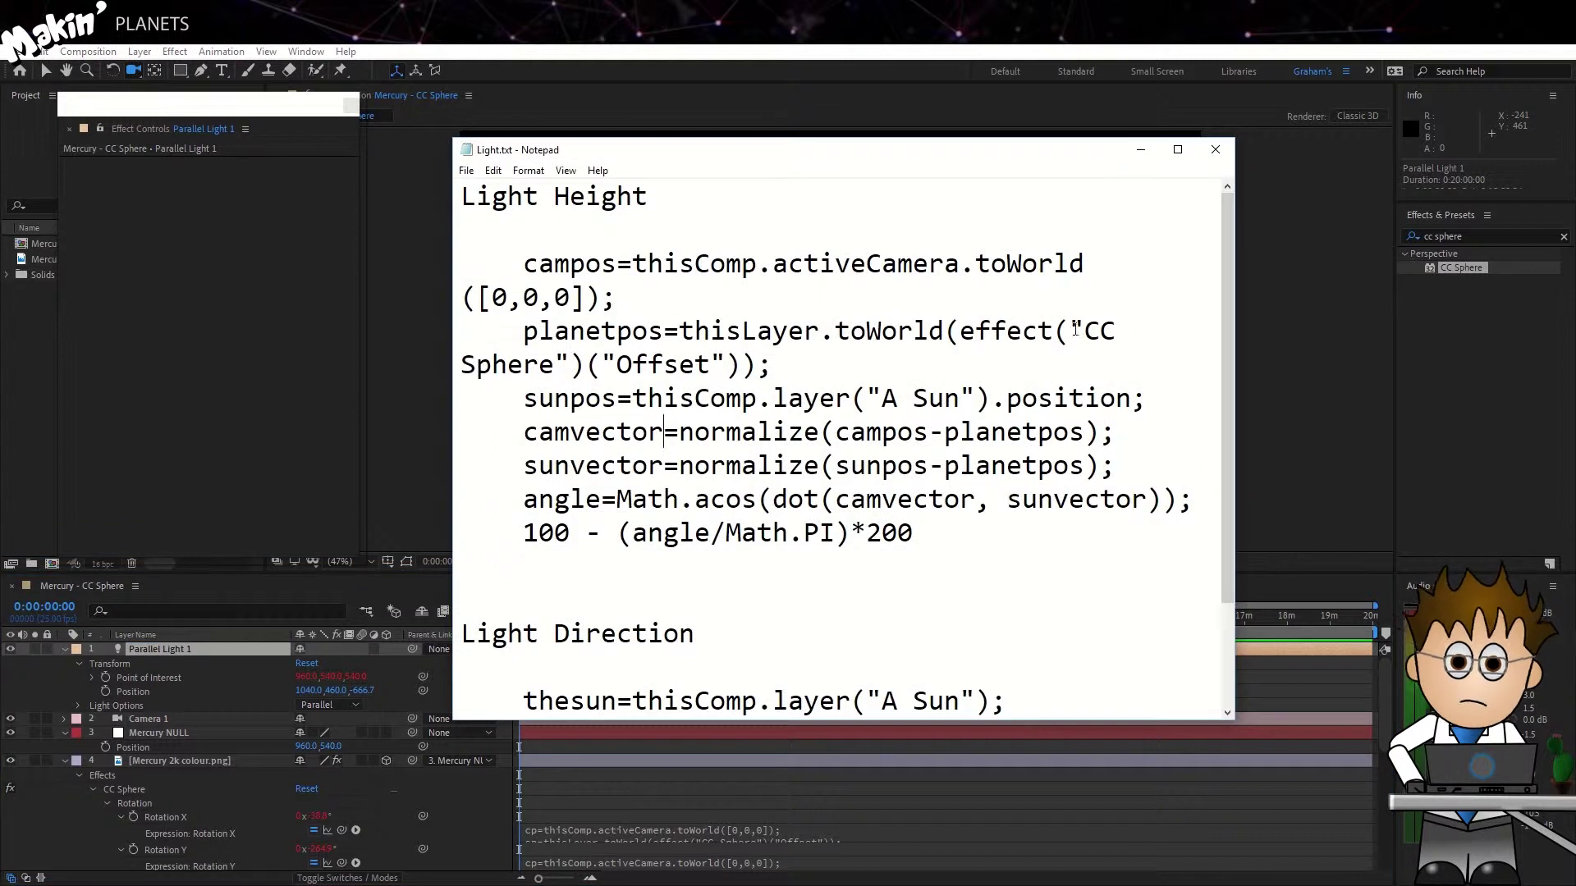
{"action": "left_click_drag", "start_coordinate": [881, 399], "coordinate": [962, 399]}
{"action": "key", "text": "ctrl+v"}
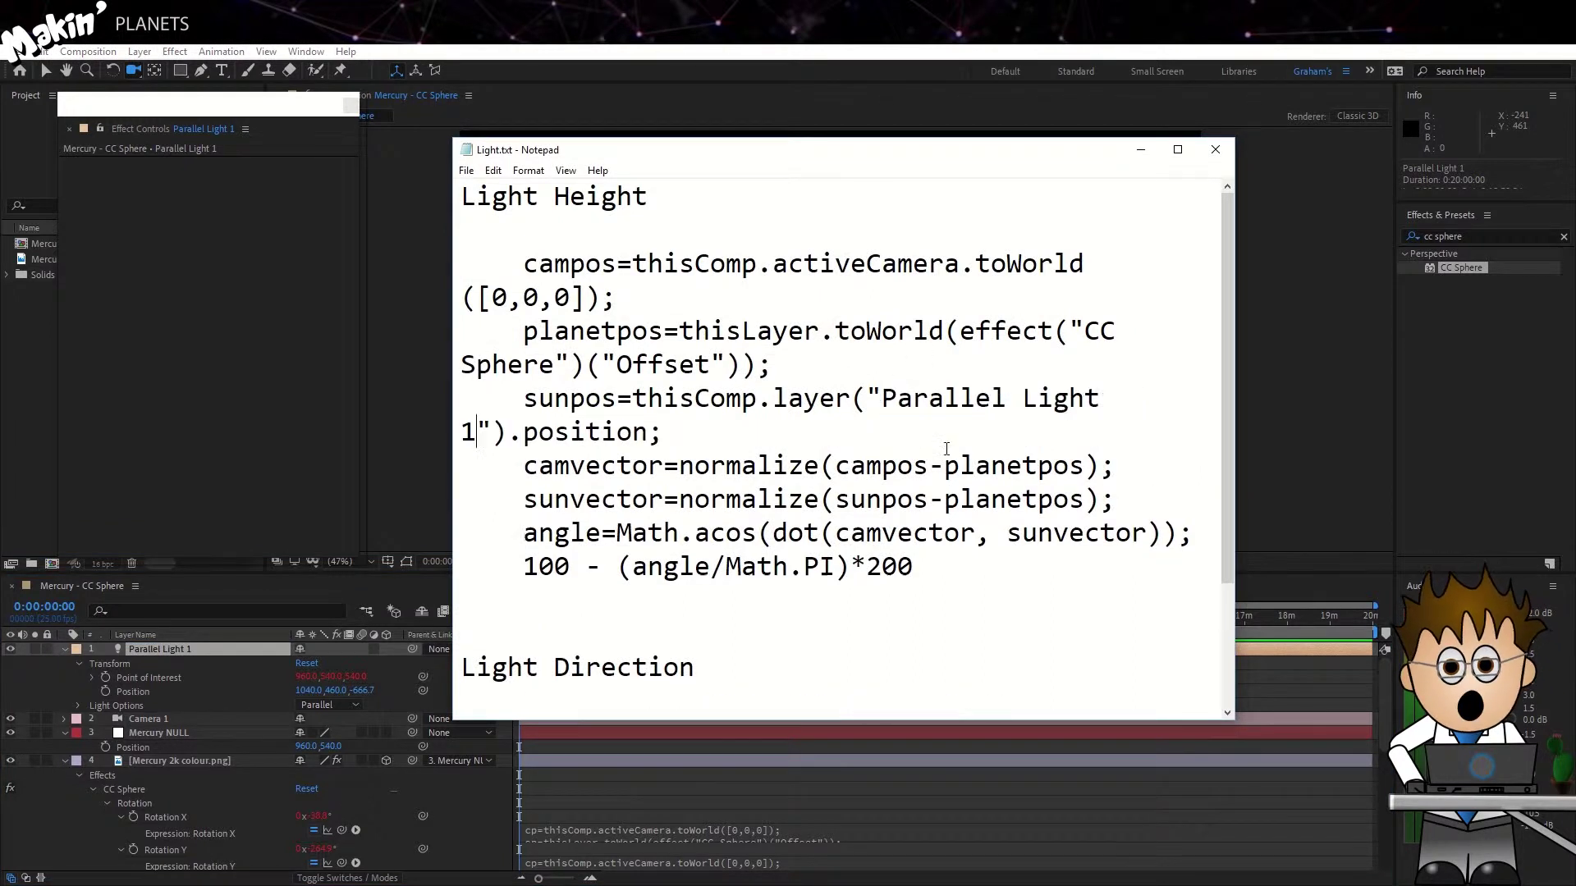
{"action": "scroll", "coordinate": [889, 516], "scroll_direction": "down", "scroll_amount": 2}
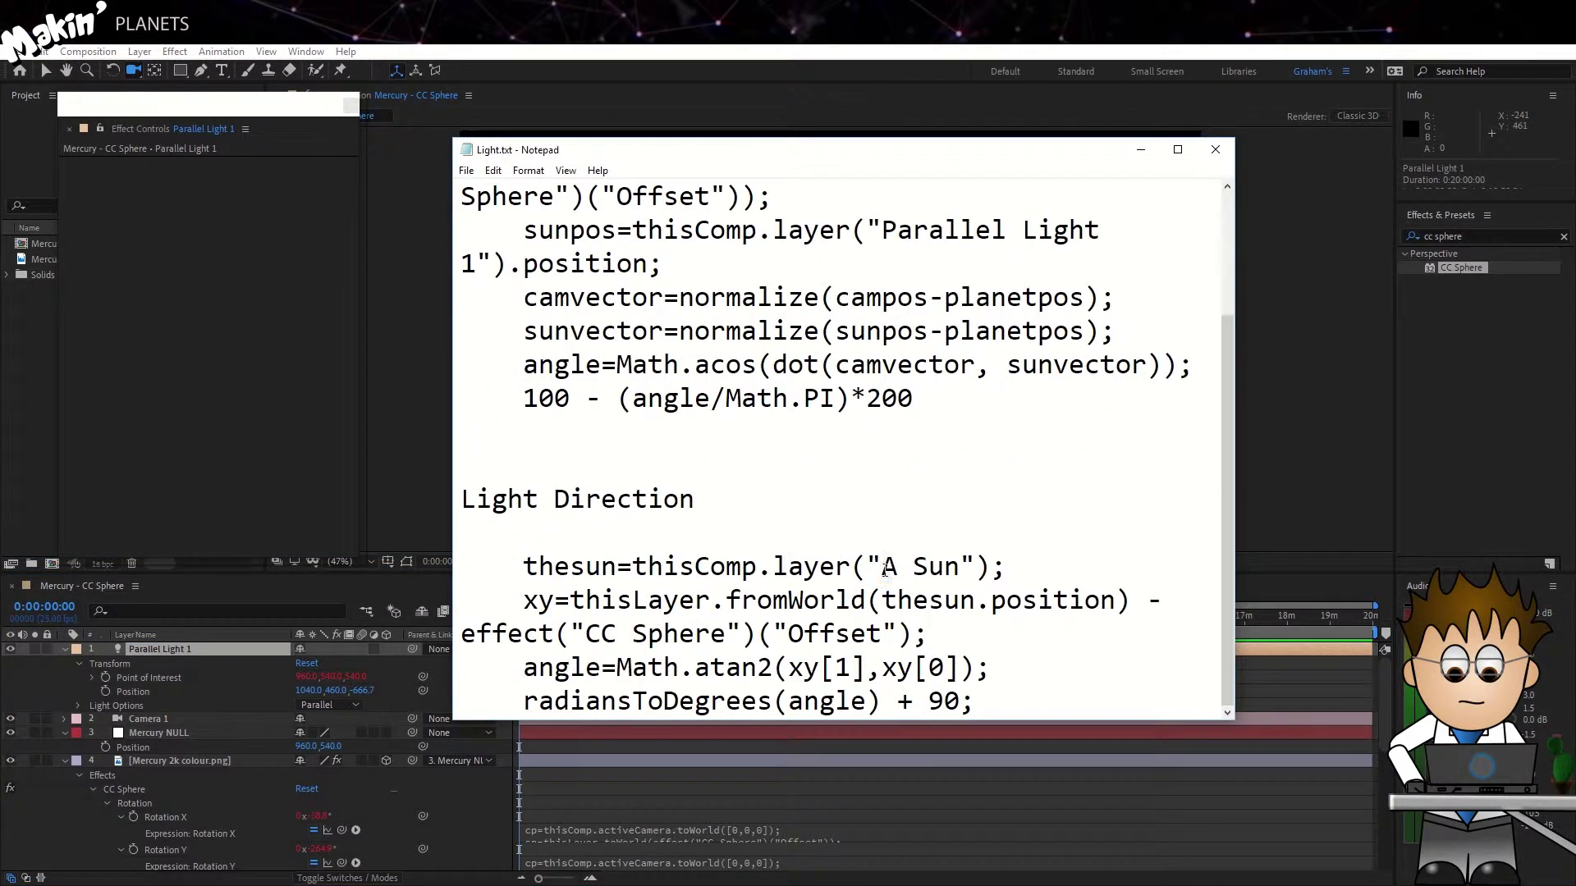
{"action": "left_click_drag", "start_coordinate": [883, 566], "coordinate": [960, 567]}
{"action": "key", "text": "ctrl+v"}
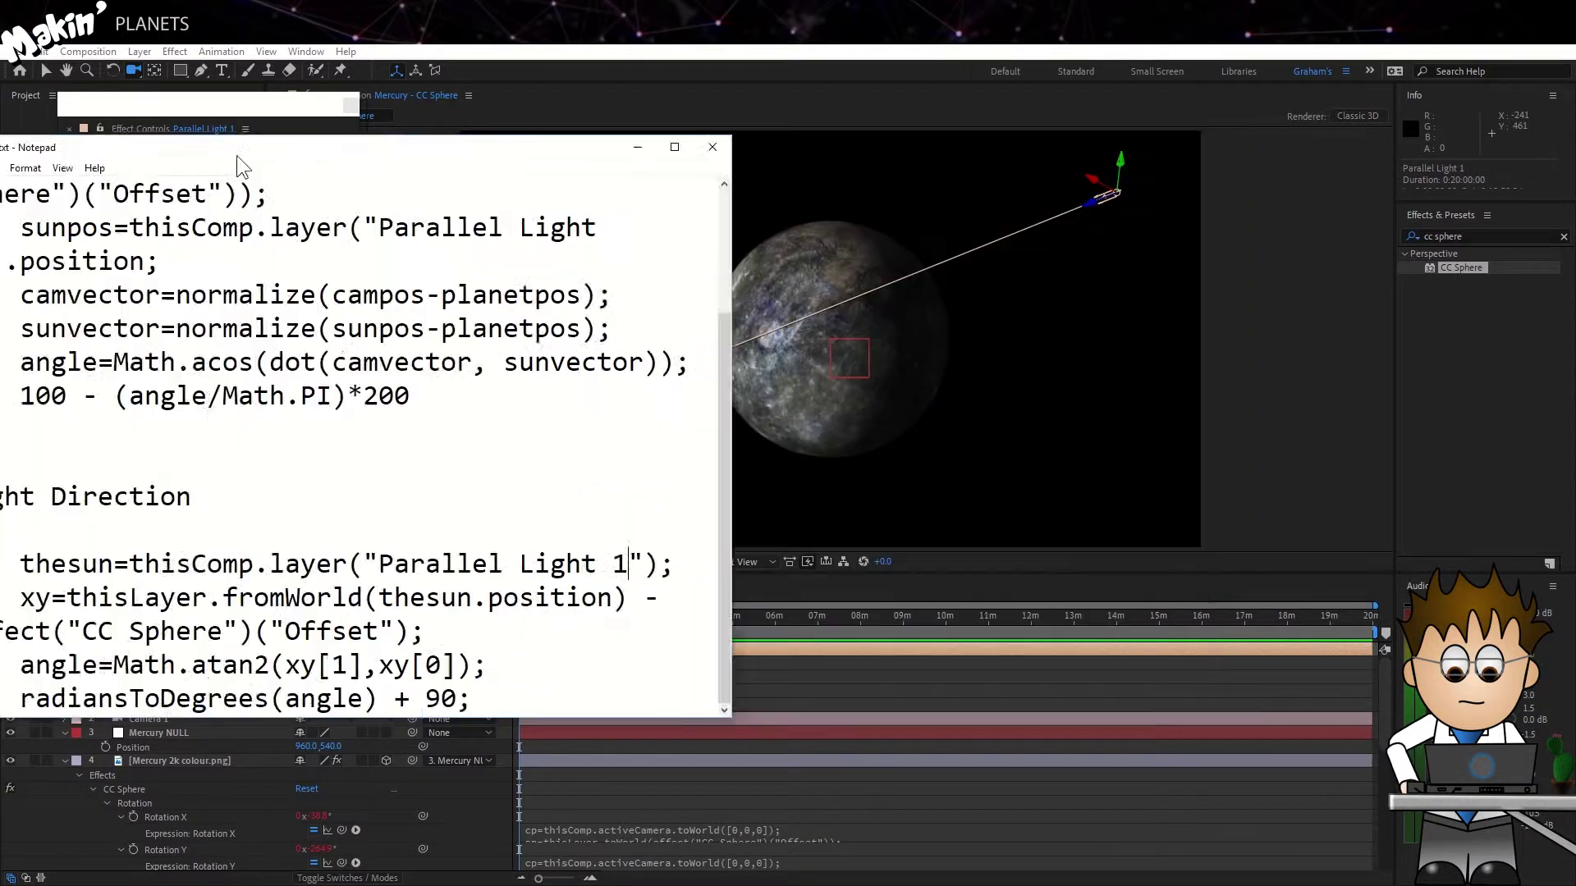
- Expand Mercury's CC Sphere settings and select the Light Height code in Light.txt
{"action": "left_click", "coordinate": [65, 648]}
{"action": "left_click", "coordinate": [162, 704]}
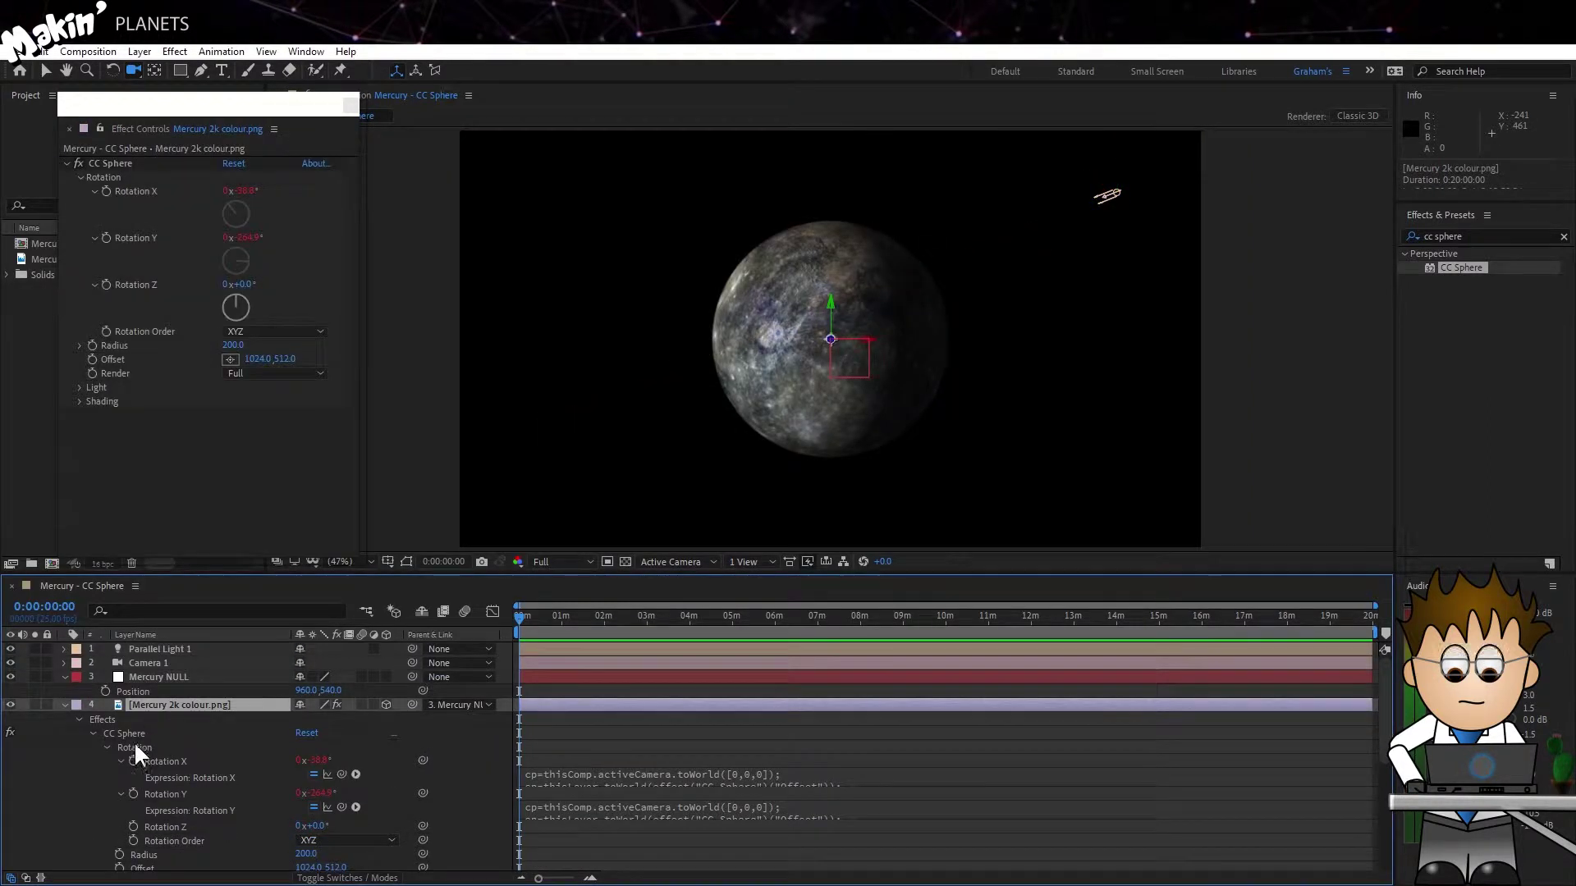
{"action": "key", "text": "alt+Tab"}
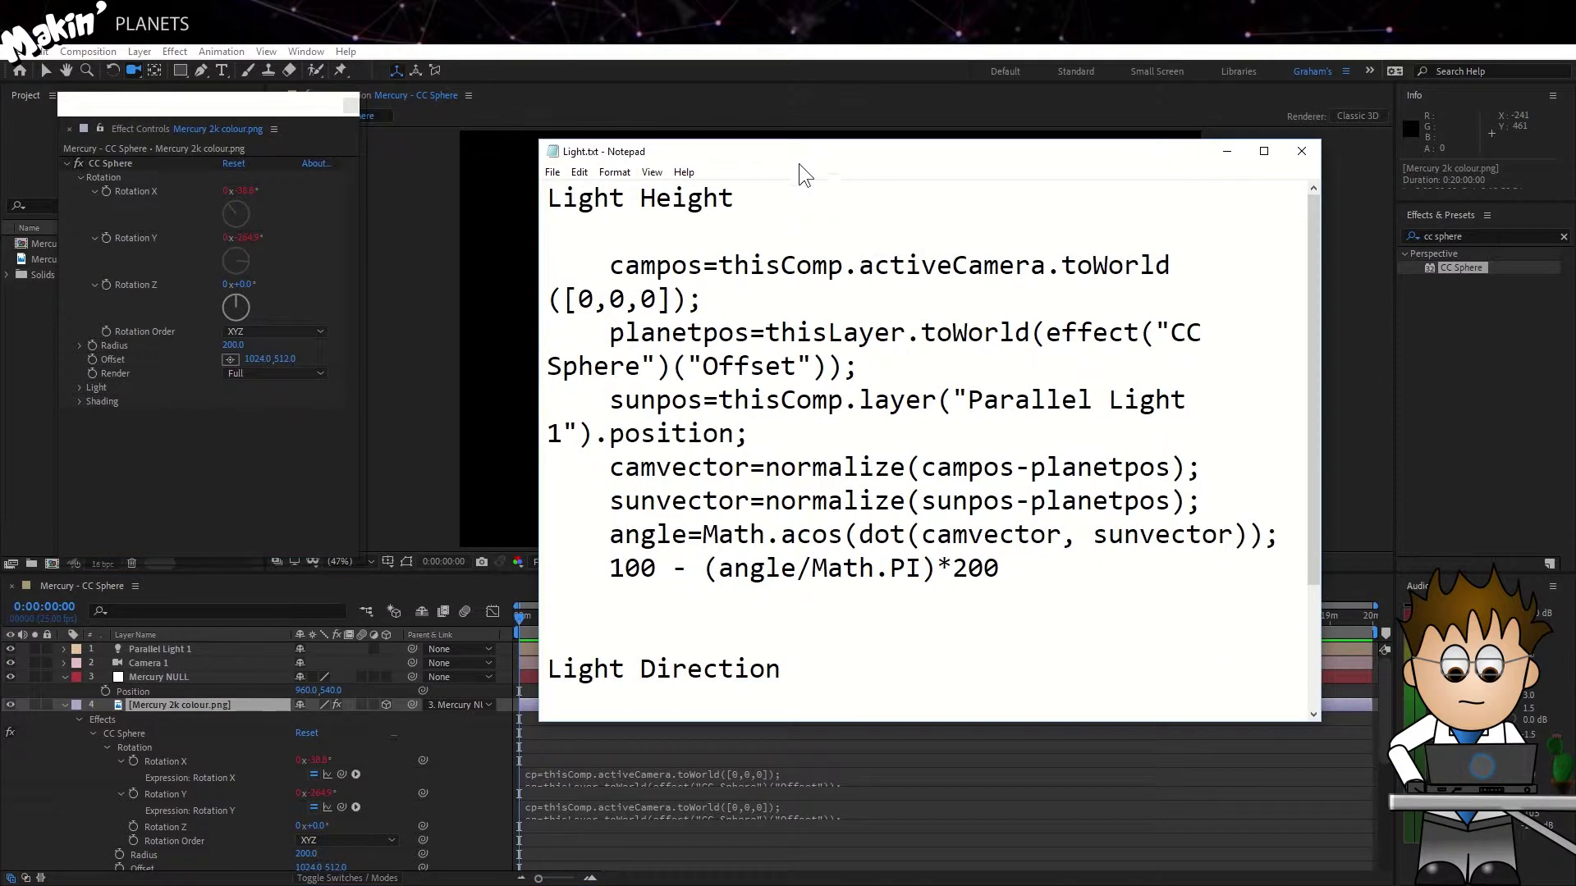
{"action": "left_click_drag", "start_coordinate": [1013, 572], "coordinate": [420, 270]}
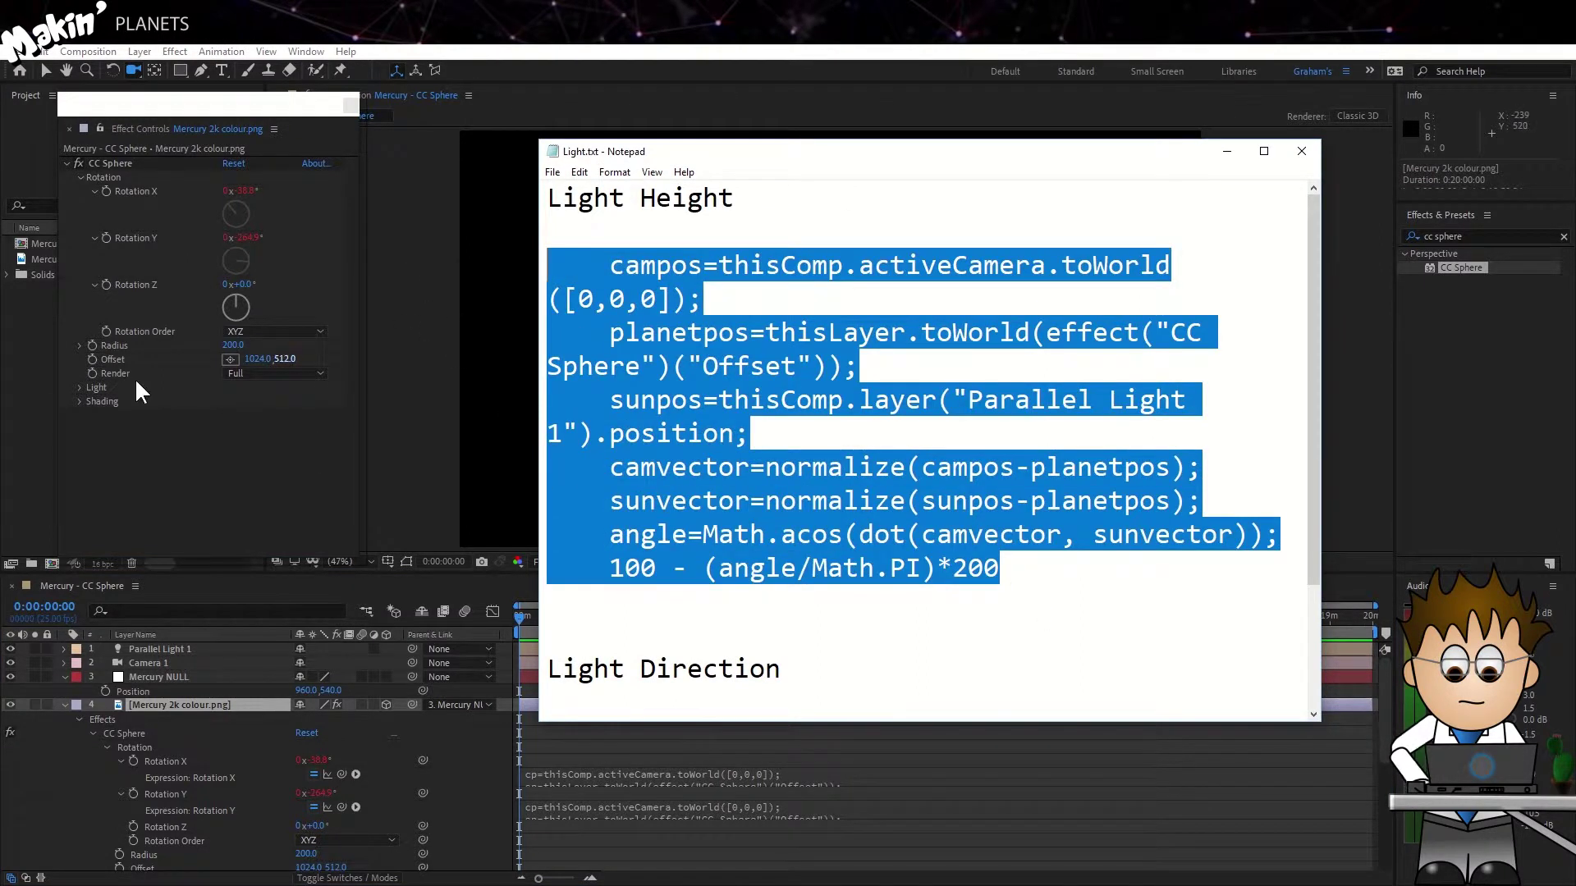
- Give CC Sphere's Light Height the Light.txt expression
{"action": "left_click", "coordinate": [77, 387]}
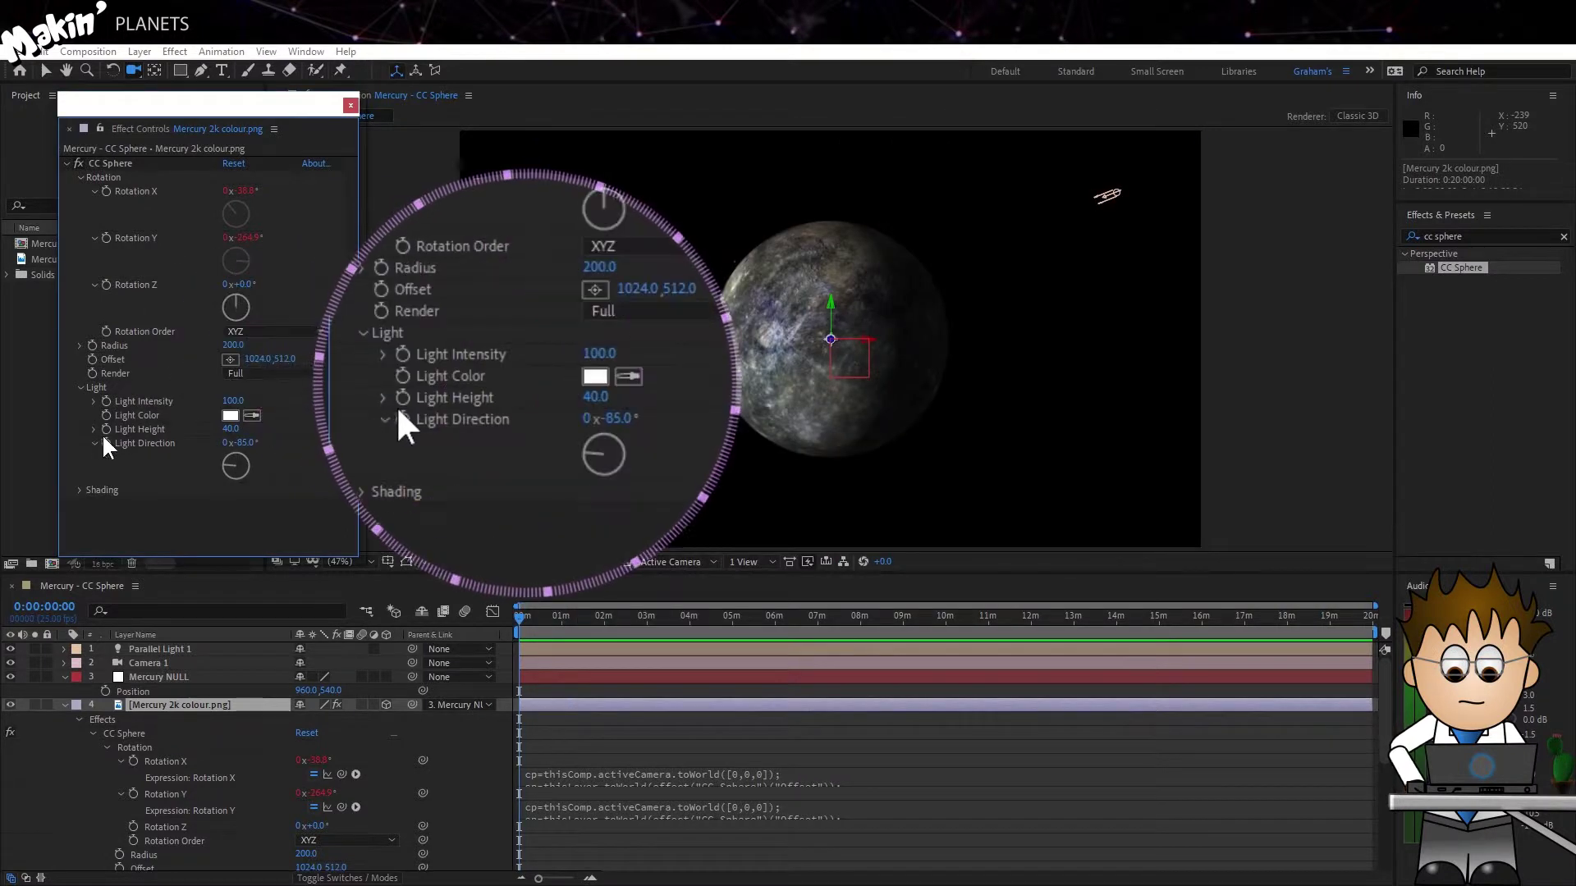
{"action": "left_click", "coordinate": [103, 428], "text": "alt"}
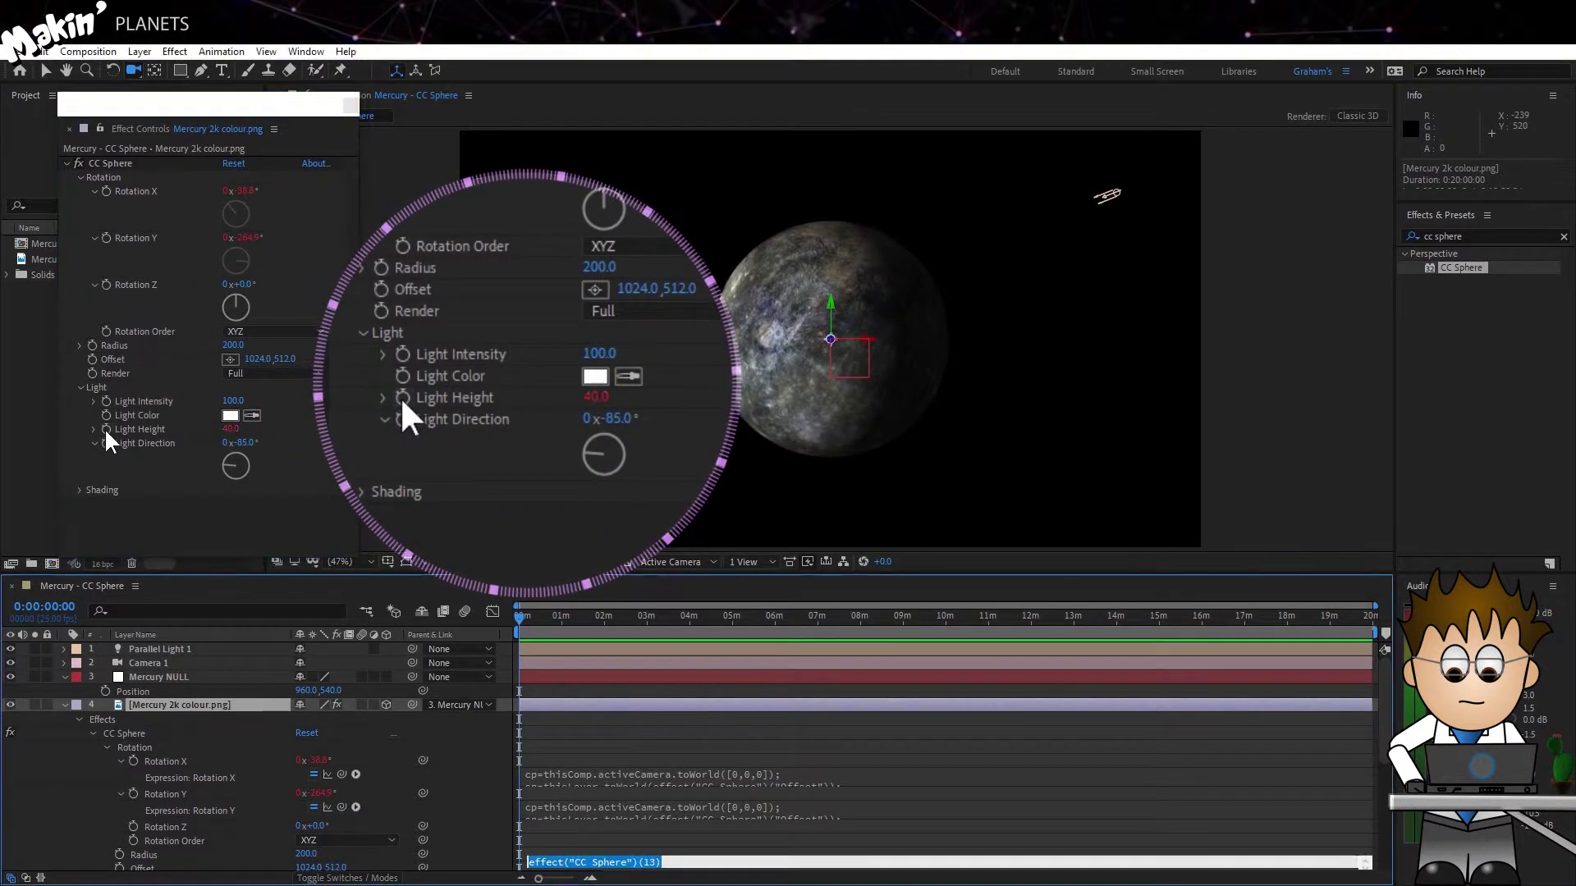
{"action": "type", "text": "100 - (angle/Math.PI)*200"}
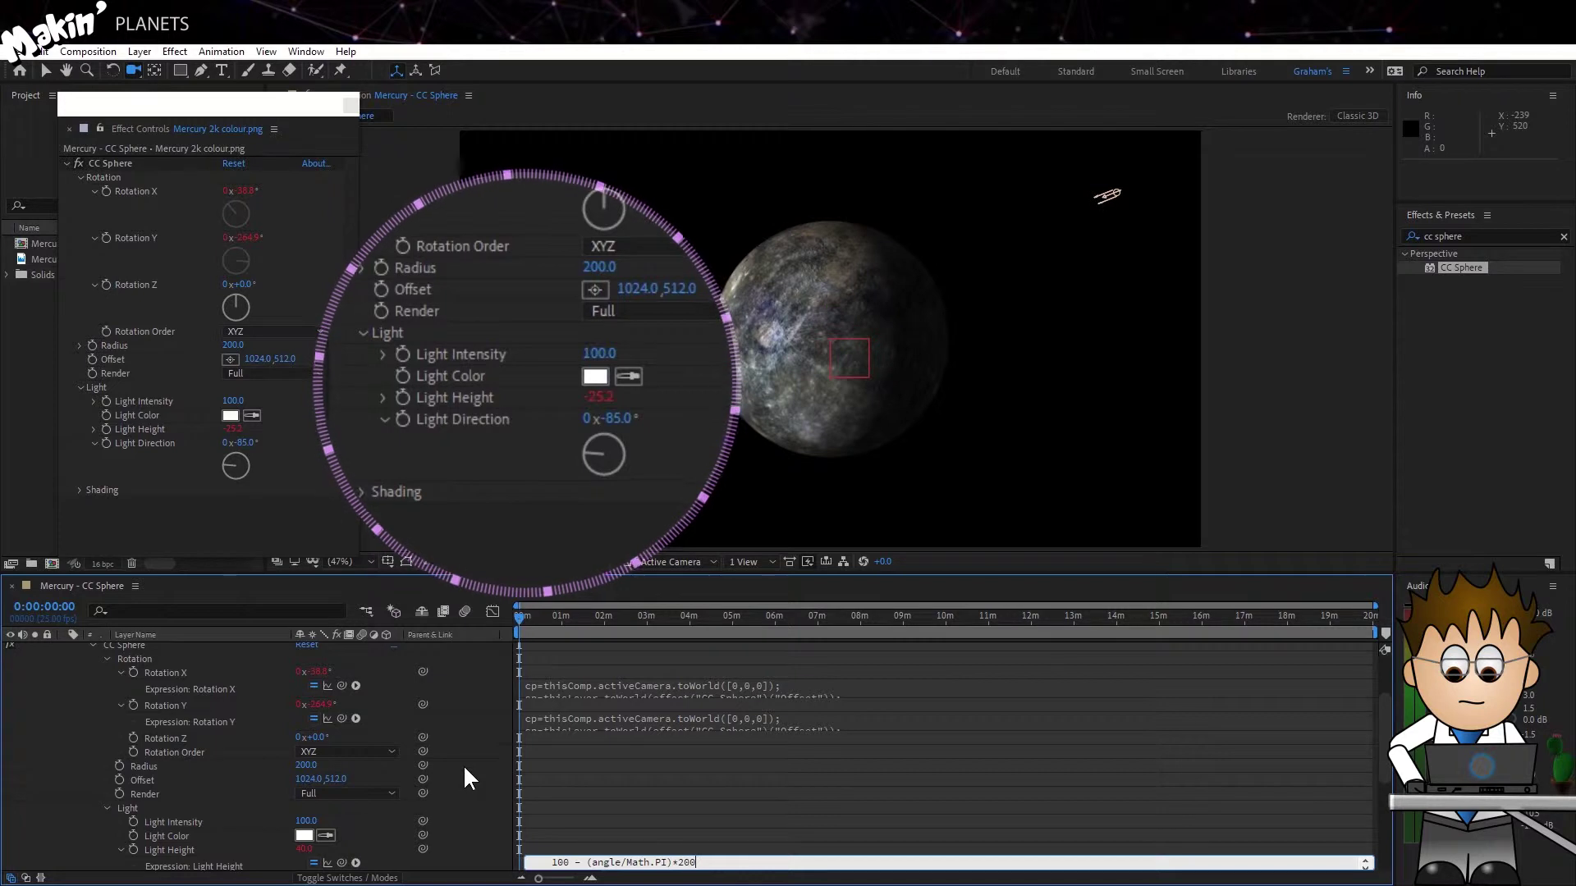
{"action": "left_click", "coordinate": [463, 765]}
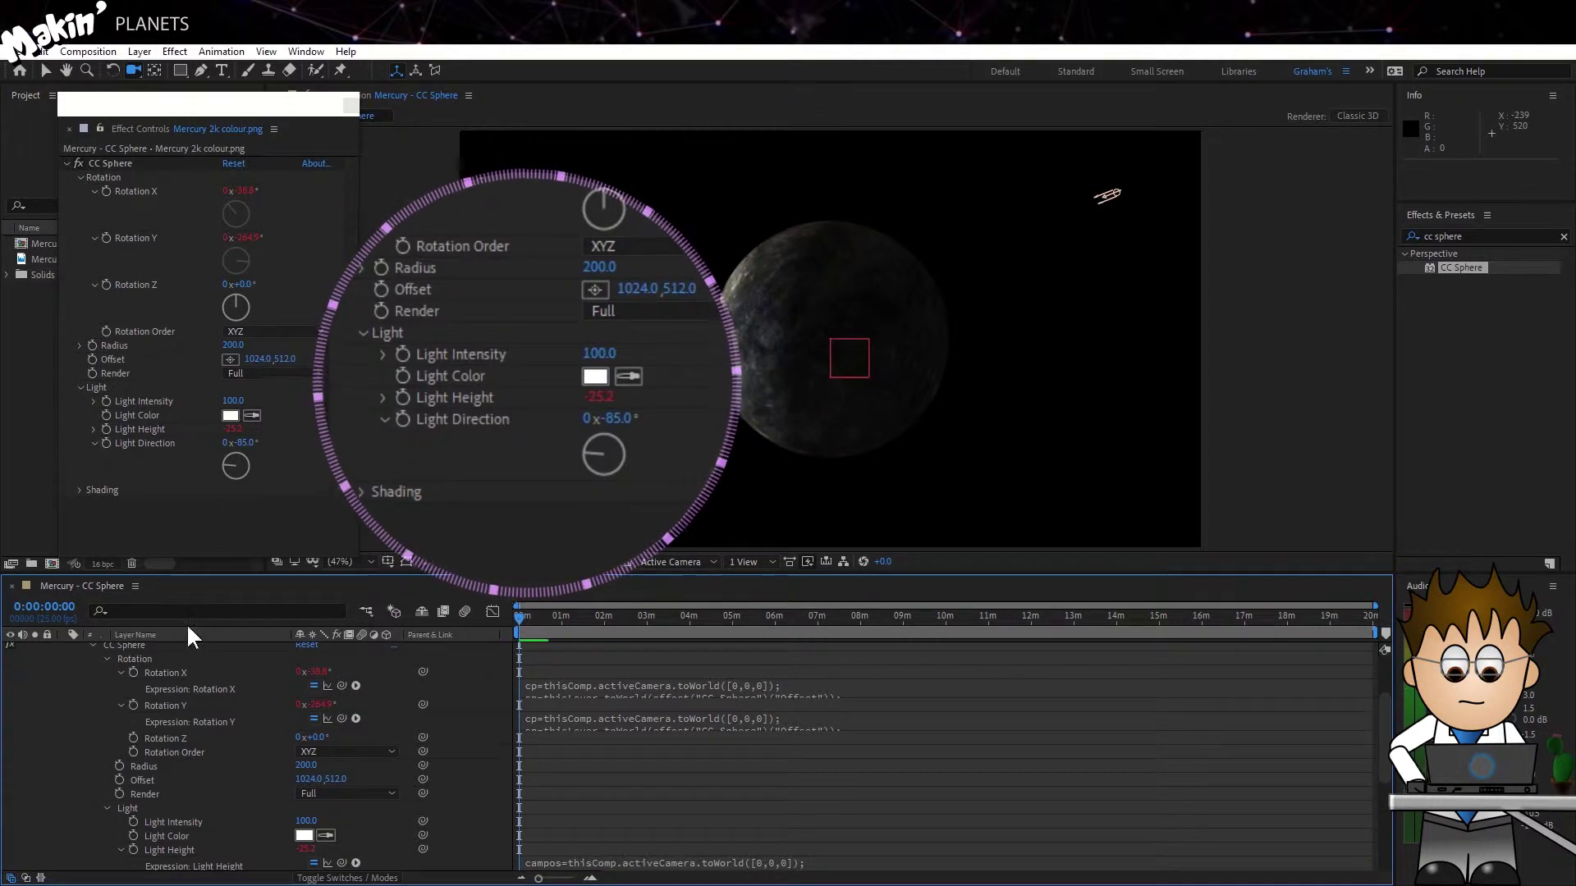
- Copy the Light Direction code from Light.txt into CC Sphere's Light Direction expression
{"action": "mouse_move", "coordinate": [228, 883]}
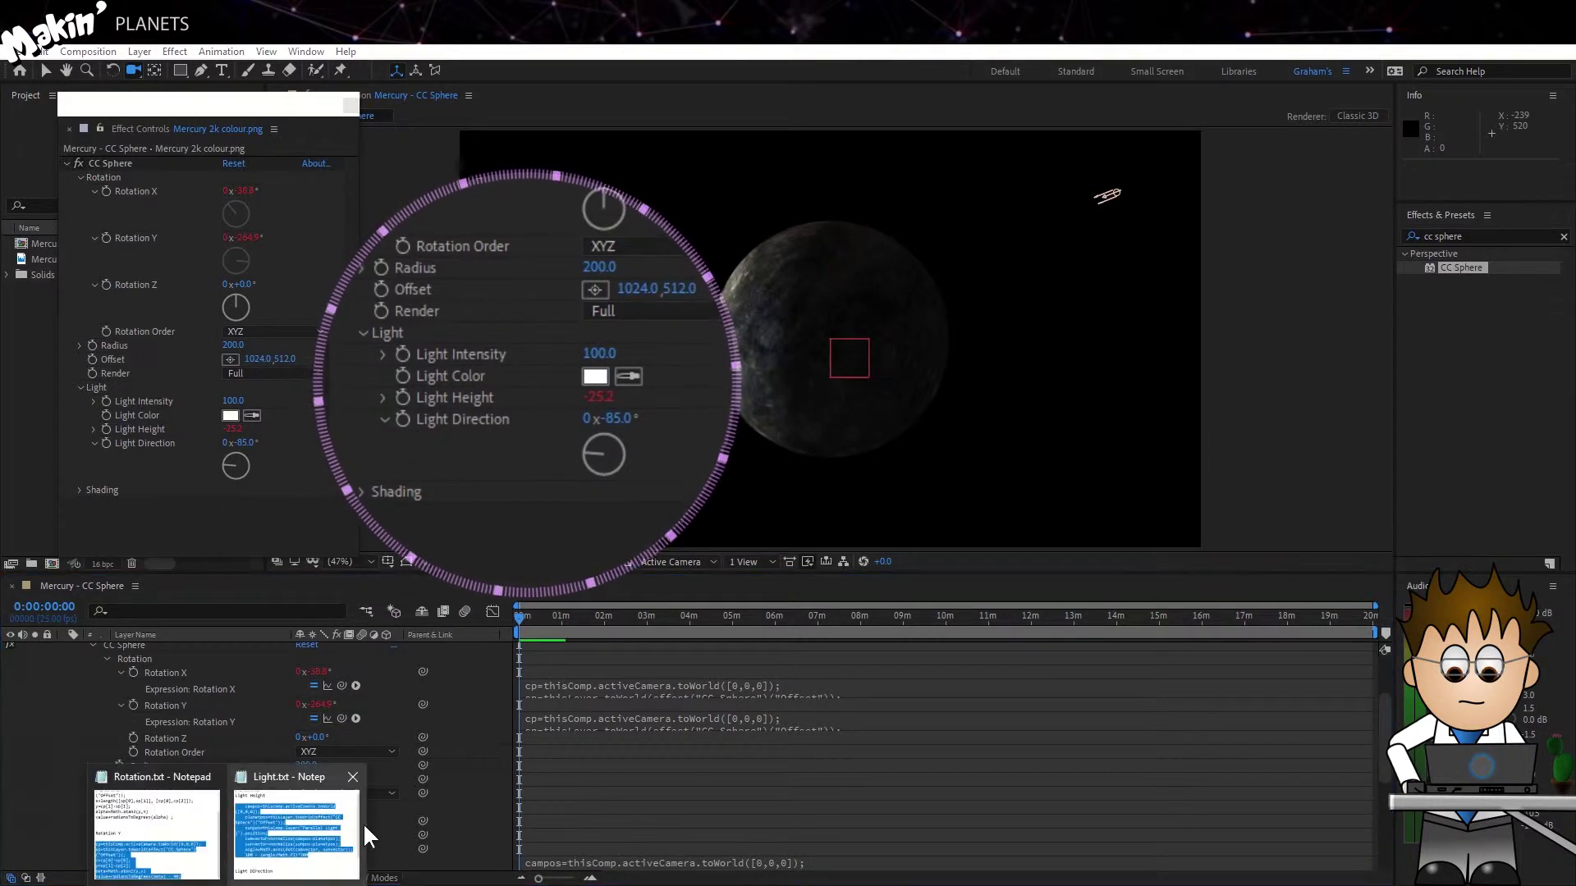
{"action": "left_click", "coordinate": [297, 773]}
{"action": "scroll", "coordinate": [1006, 639], "scroll_direction": "down", "scroll_amount": 1}
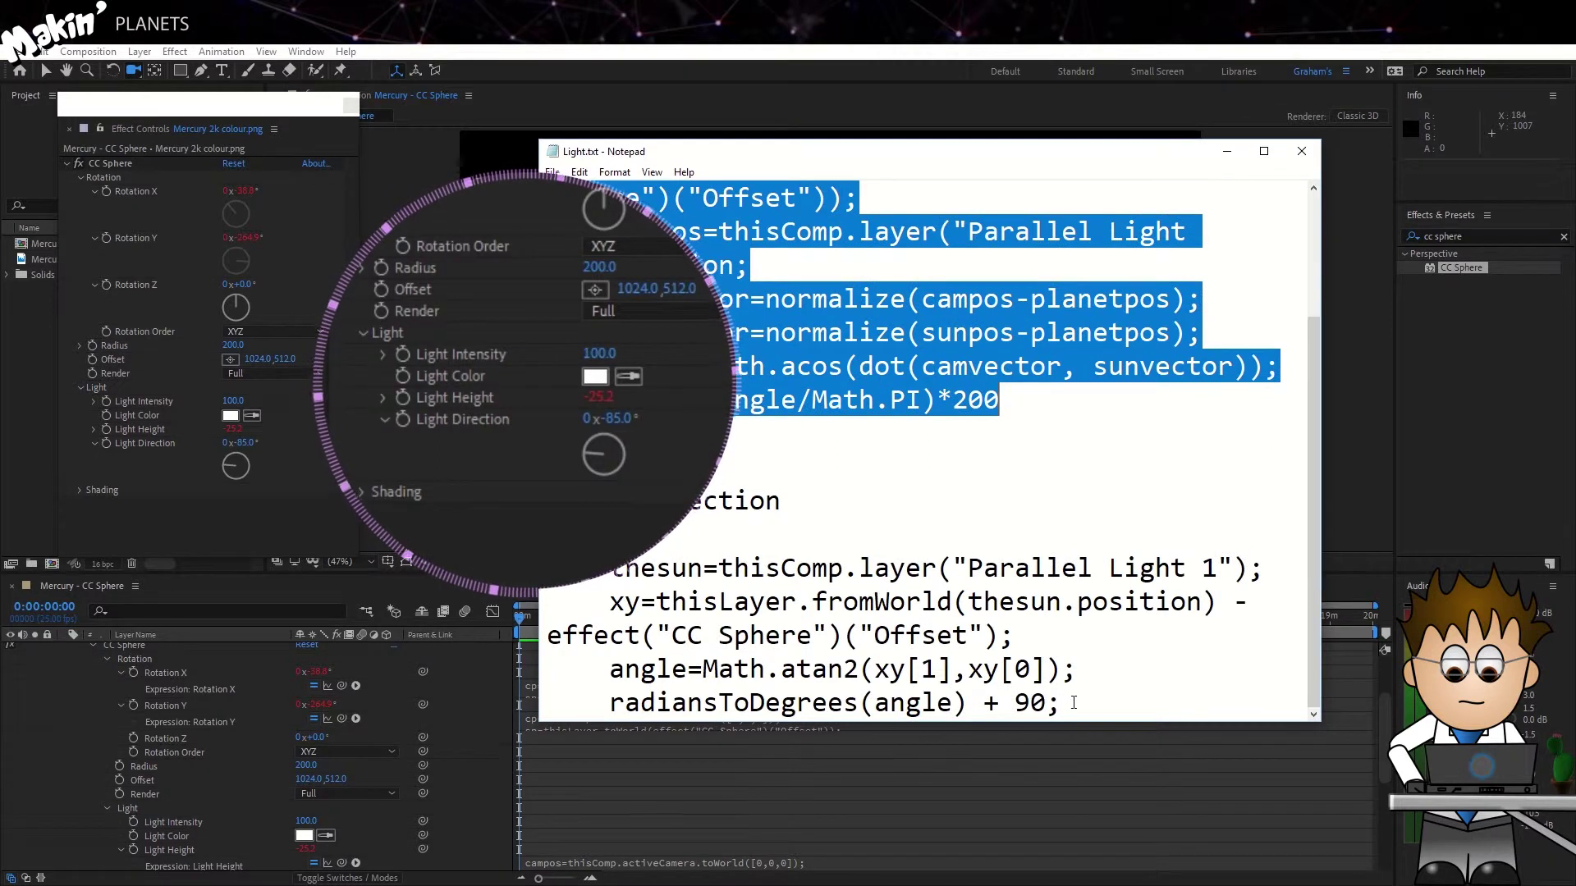
{"action": "left_click_drag", "start_coordinate": [1063, 704], "coordinate": [611, 568]}
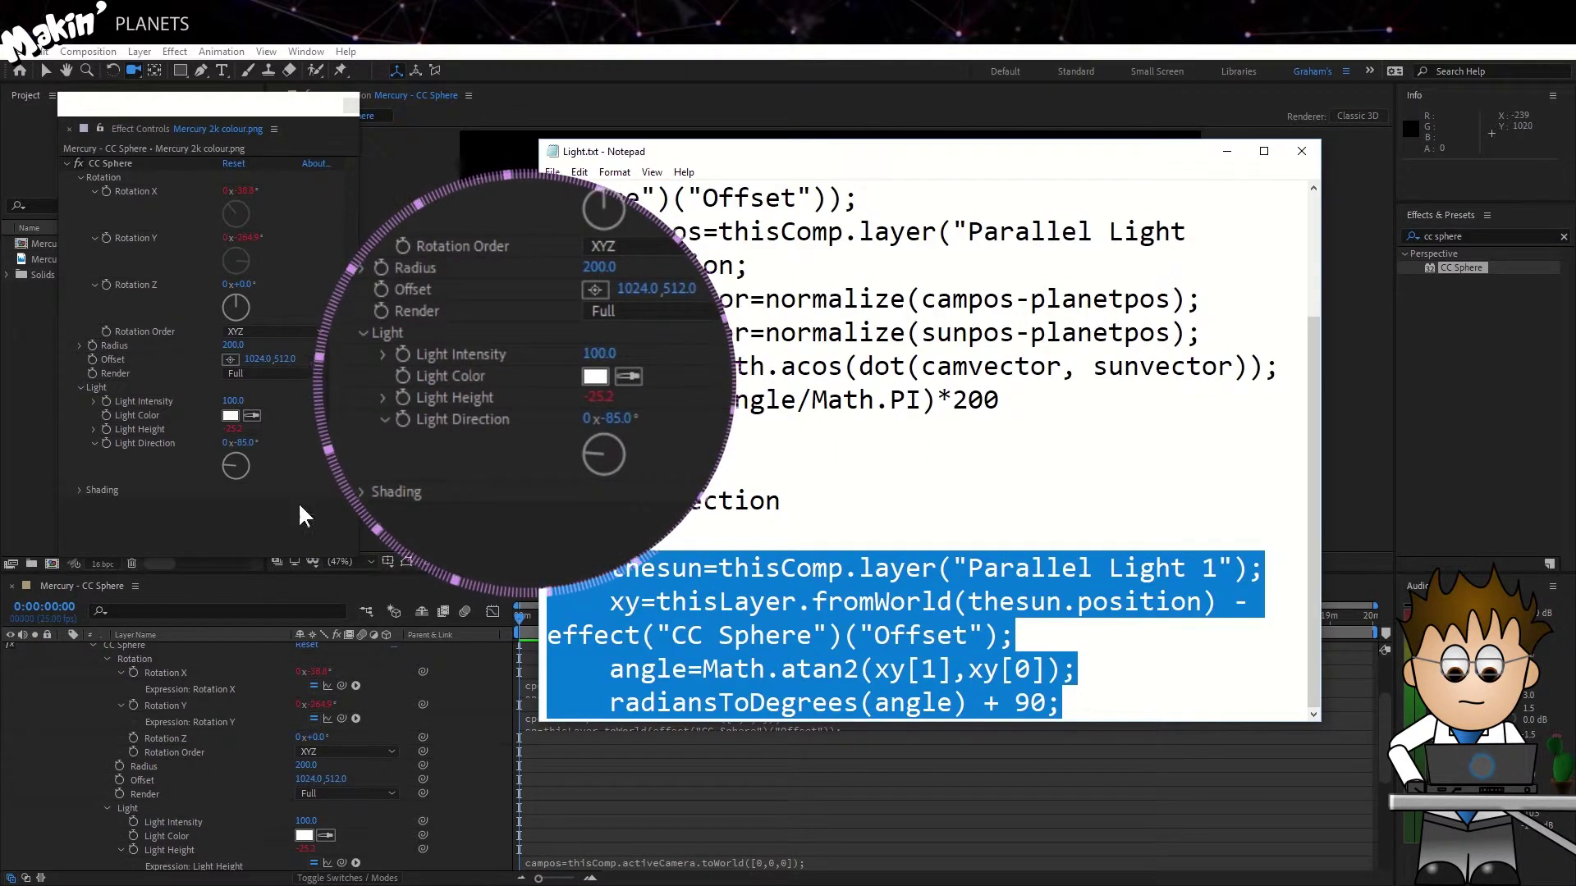
{"action": "left_click", "coordinate": [105, 441], "text": "alt"}
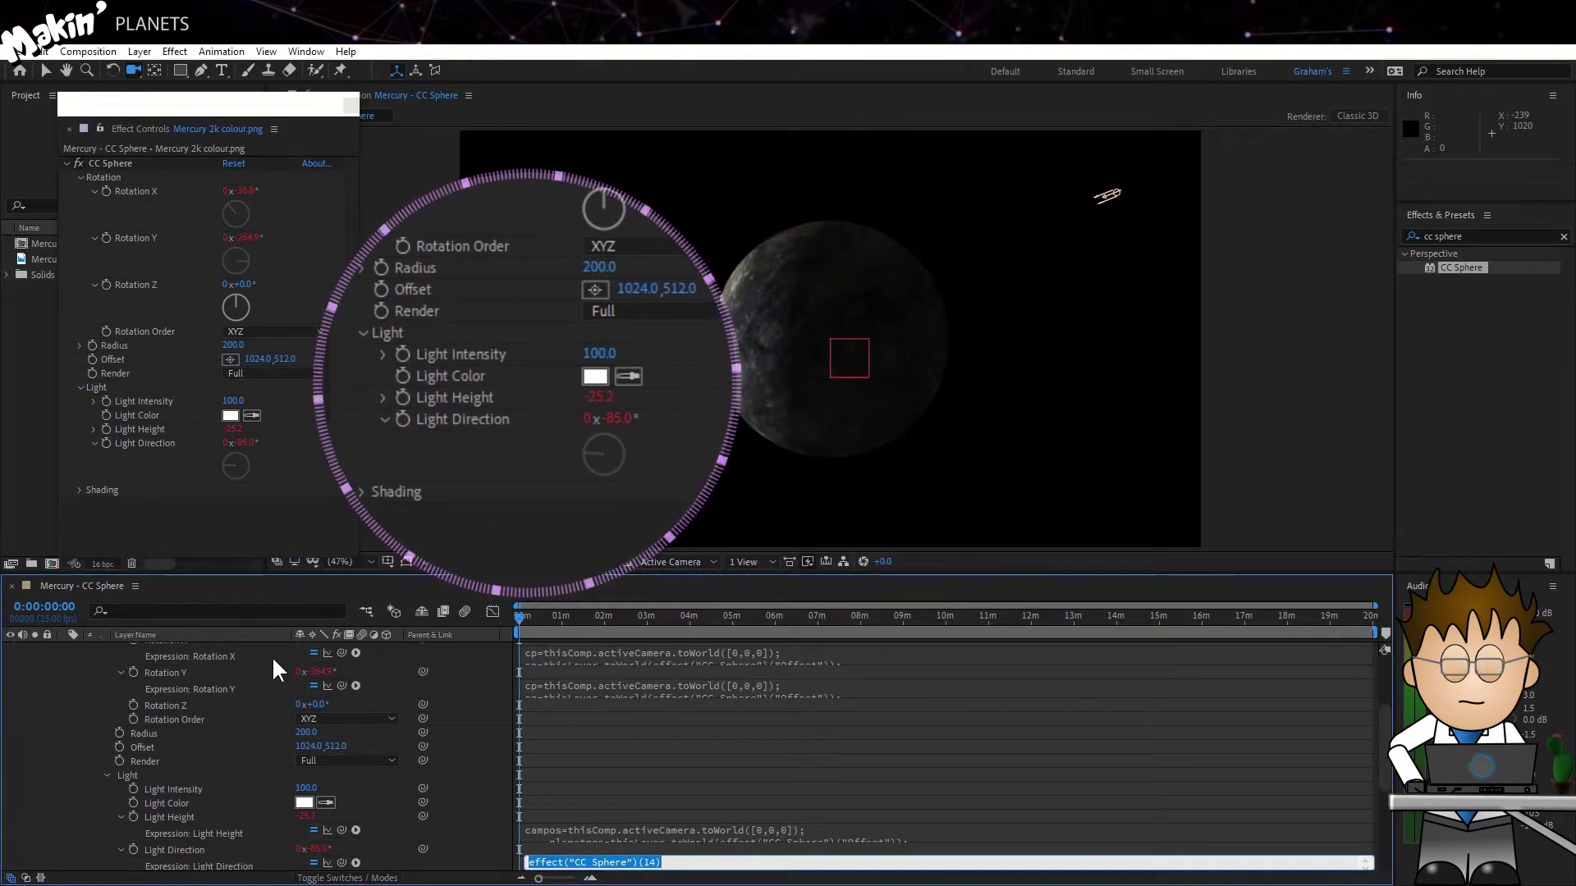
{"action": "key", "text": "ctrl+v"}
{"action": "left_click", "coordinate": [86, 737]}
{"action": "scroll", "coordinate": [228, 744], "scroll_direction": "up", "scroll_amount": 5}
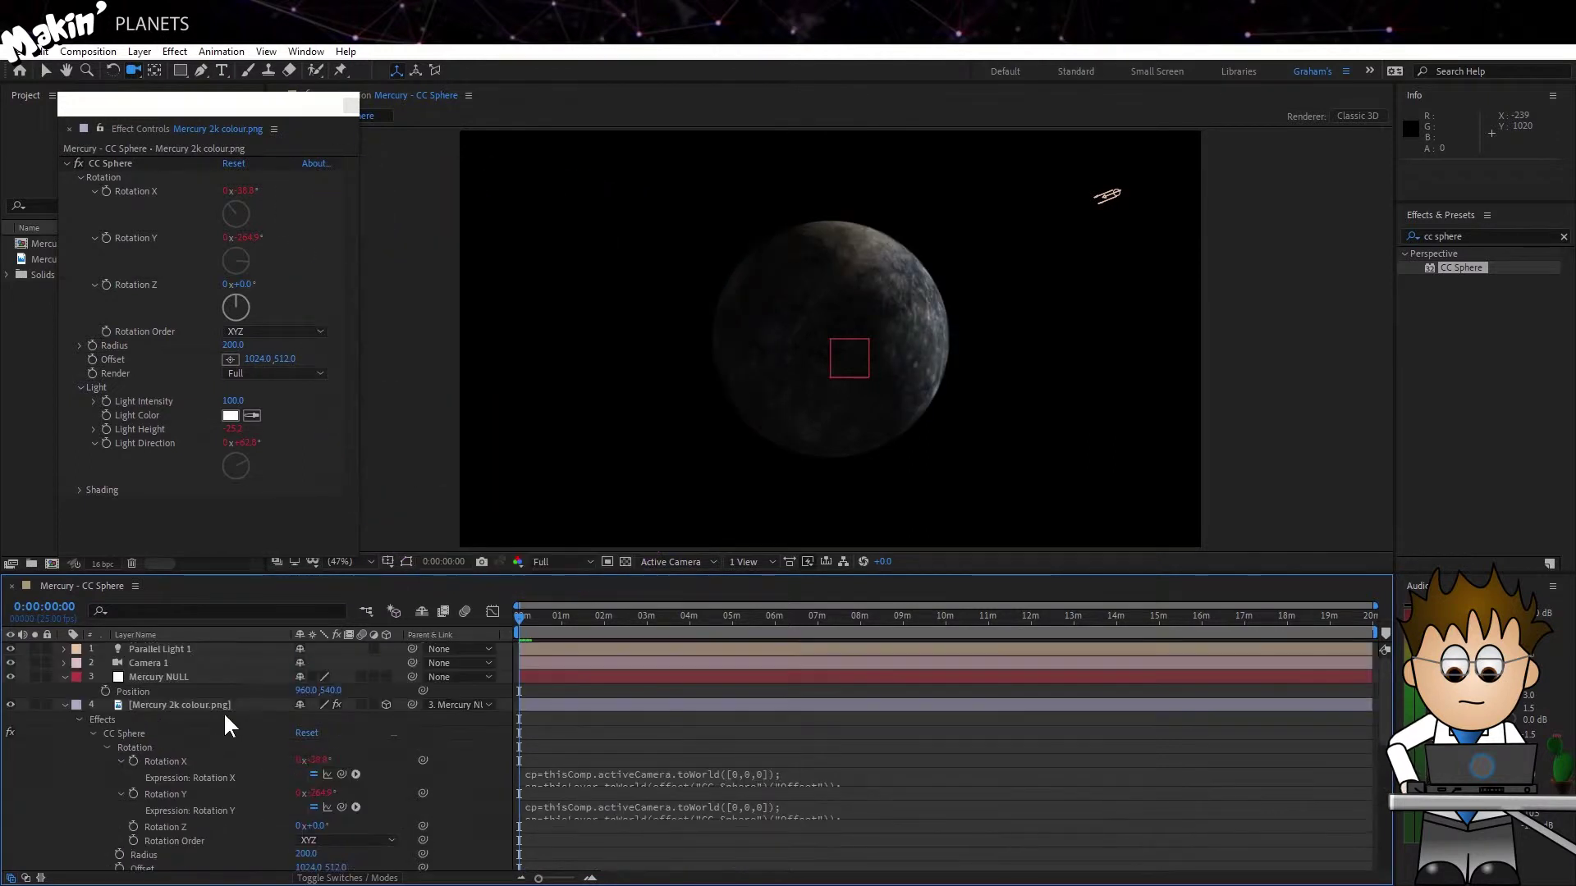
{"action": "left_click", "coordinate": [181, 650]}
- Rename Parallel Light 1 to 'Sun'
{"action": "key", "text": "Return"}
{"action": "type", "text": "s"}
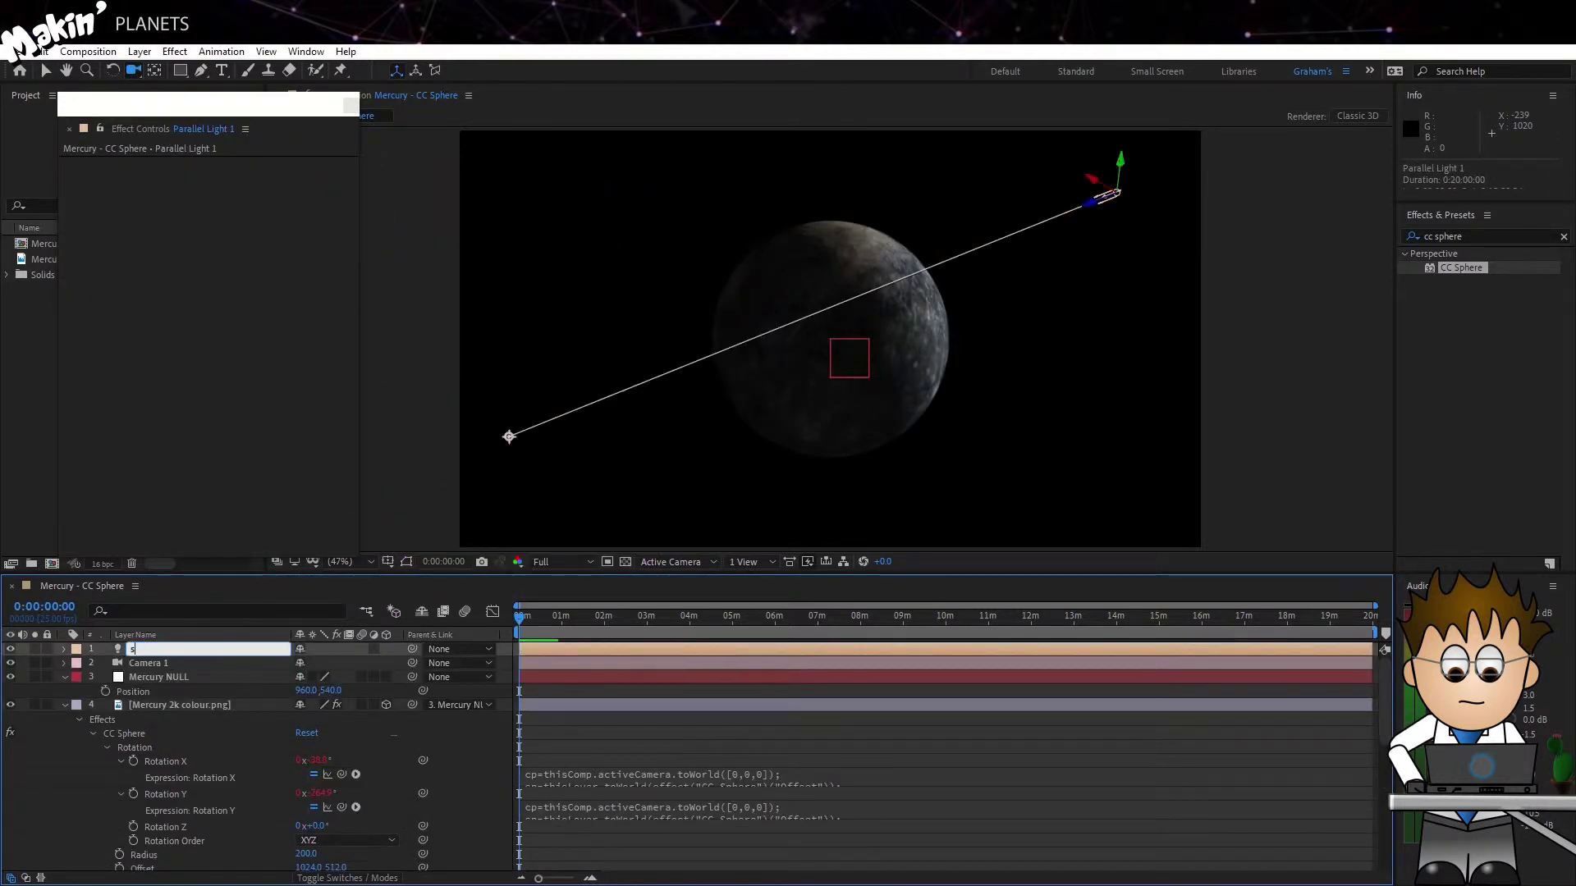
{"action": "type", "text": "un"}
{"action": "key", "text": "Return"}
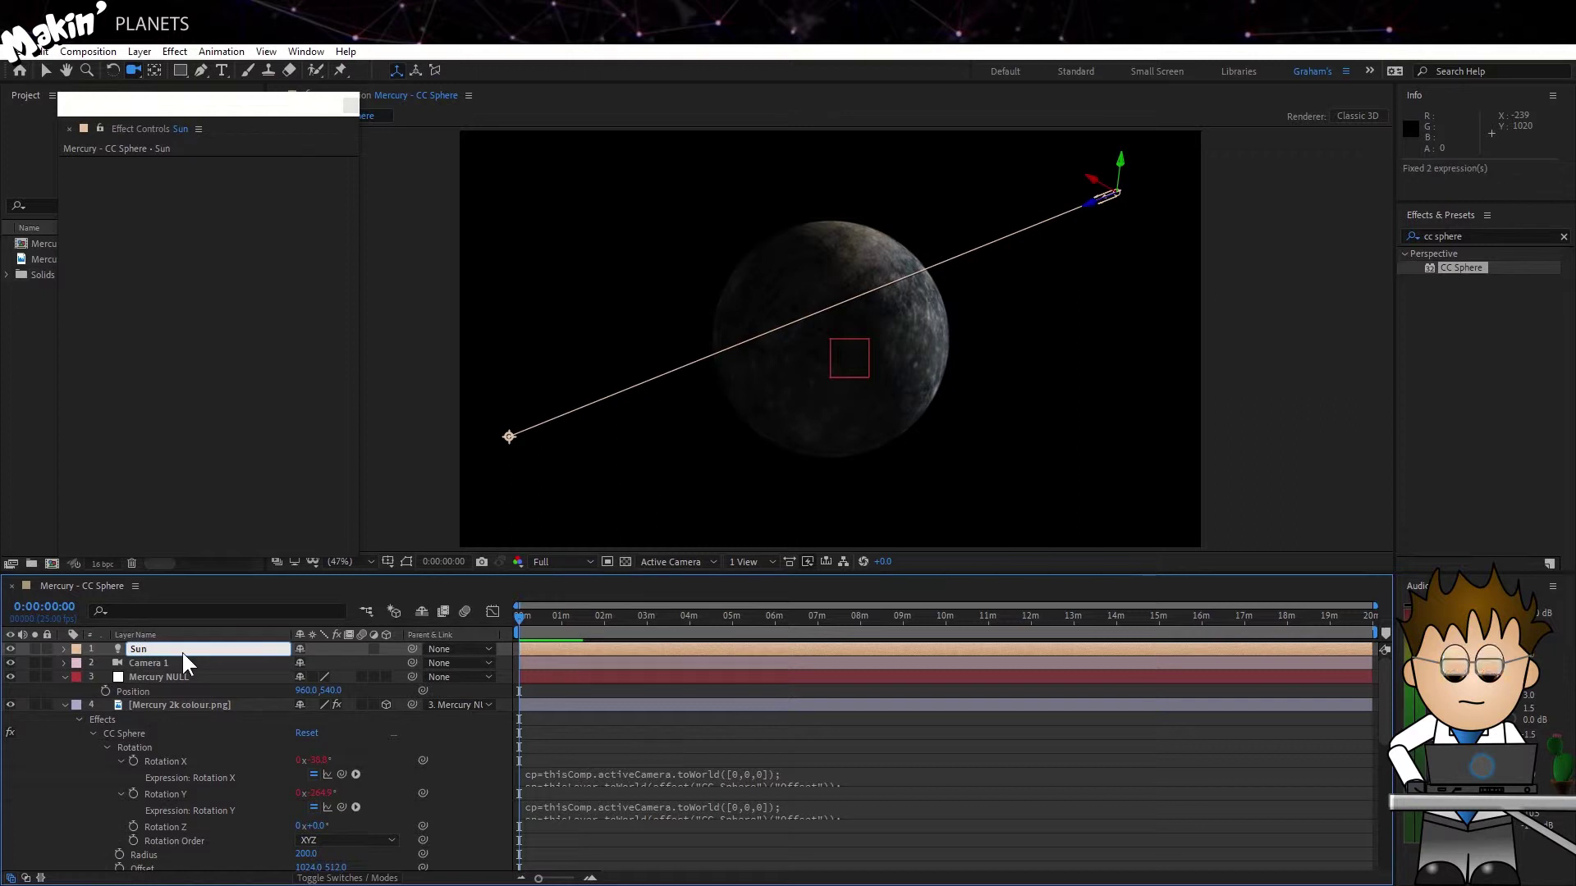
{"action": "key", "text": "F2"}
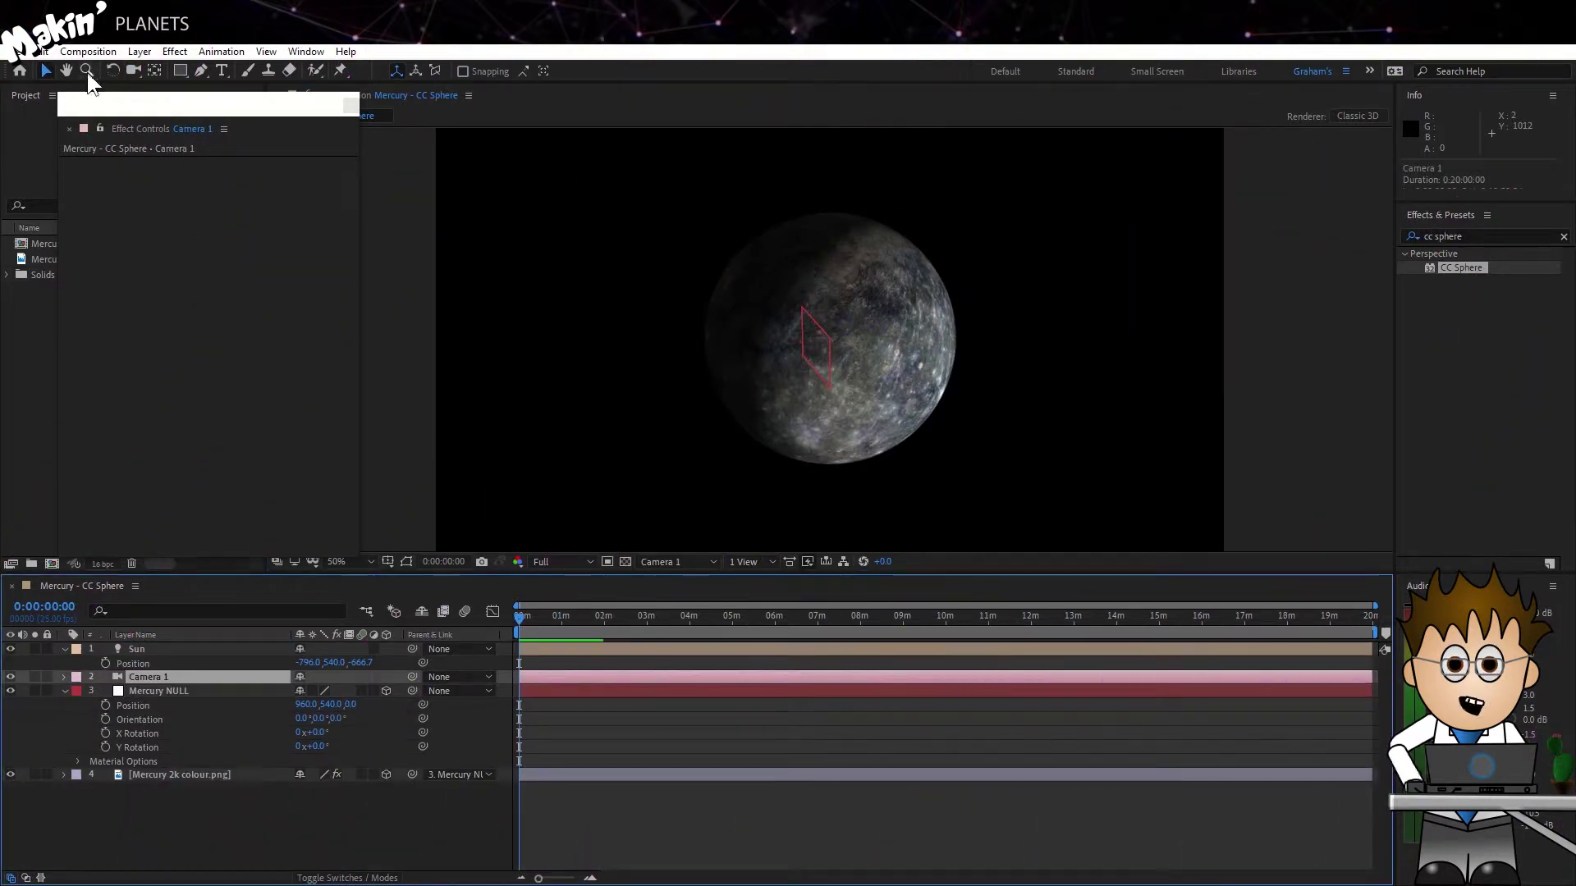
- Orbit Camera 1 and check CC Sphere reads Light Height 18.4 and Direction −87.2°
{"action": "left_click", "coordinate": [132, 71]}
{"action": "left_click_drag", "start_coordinate": [820, 344], "coordinate": [661, 296]}
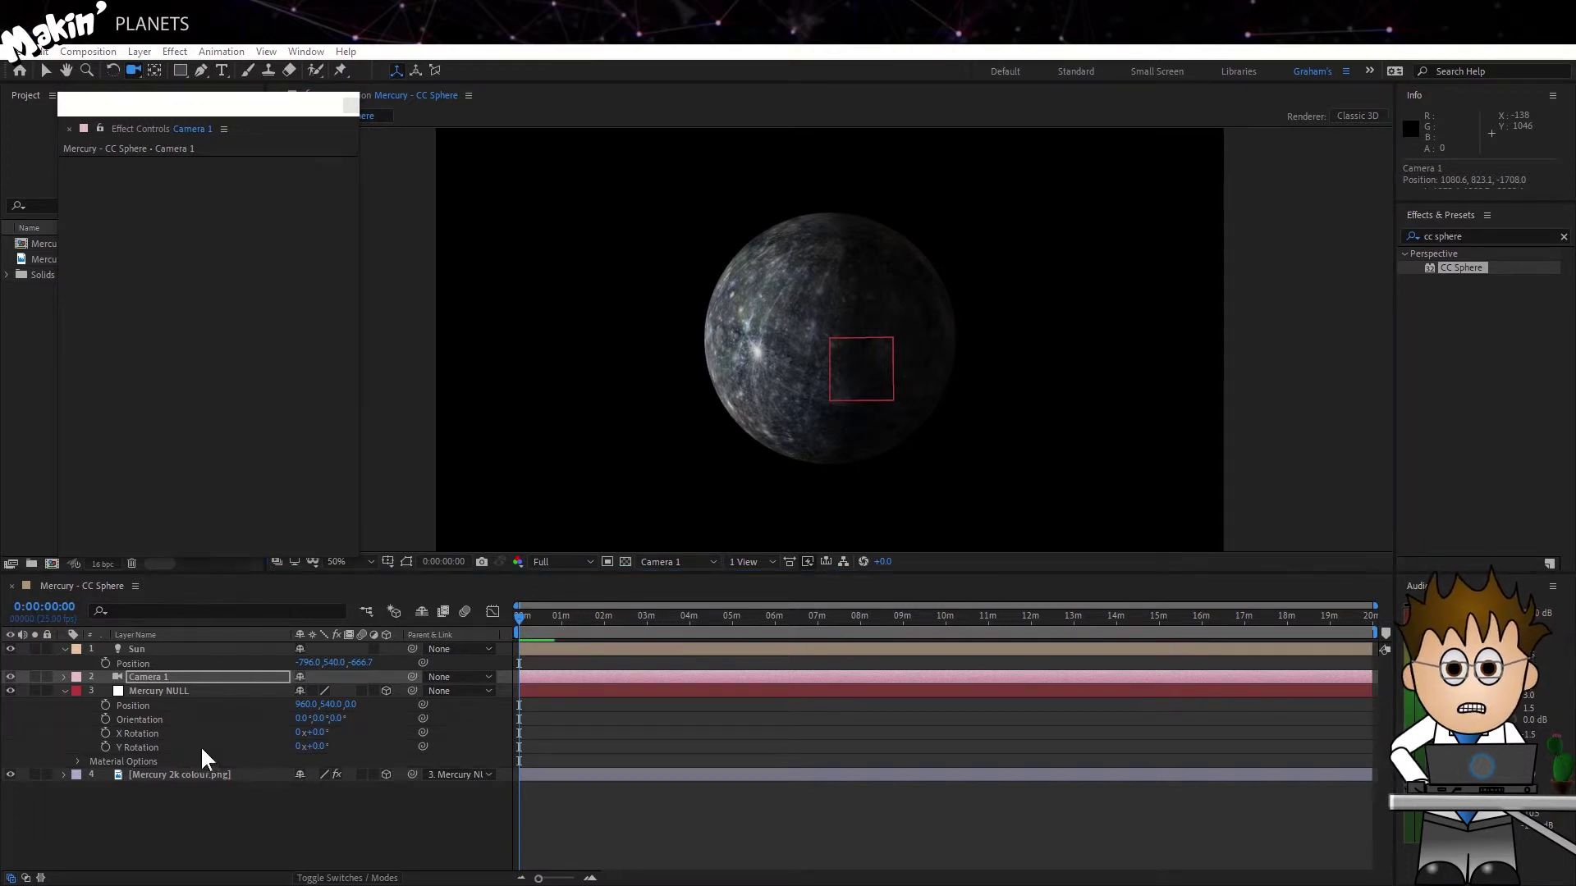
{"action": "left_click", "coordinate": [201, 775]}
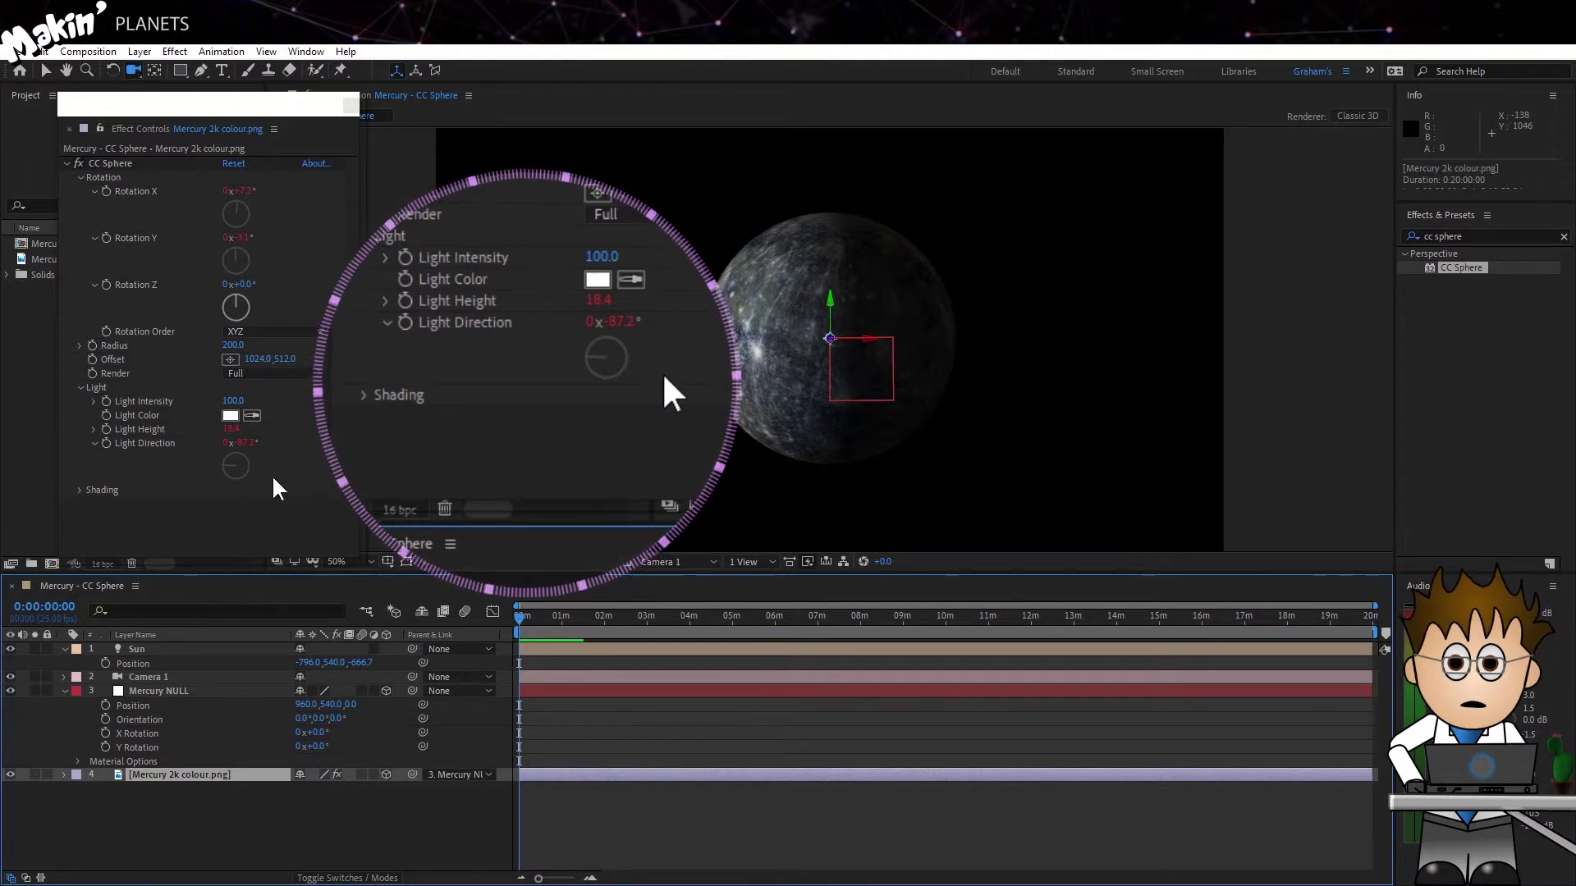
- Set CC Sphere's Shading Ambient to 0, then orbit the camera to view Mercury's lit face
{"action": "left_click", "coordinate": [80, 490]}
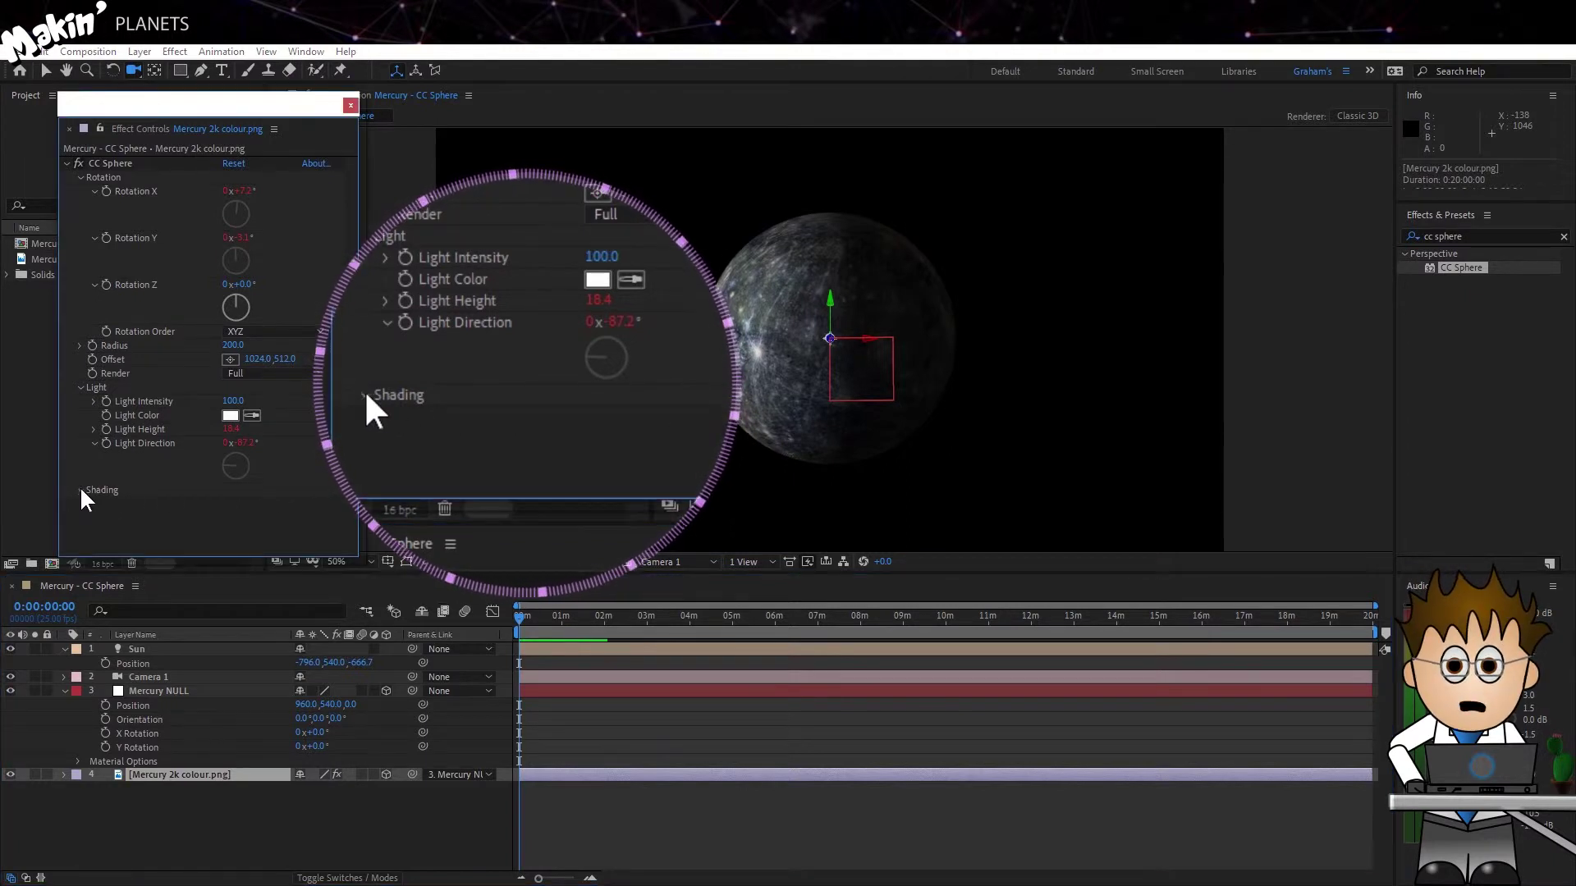
{"action": "left_click", "coordinate": [81, 490]}
{"action": "left_click", "coordinate": [232, 438]}
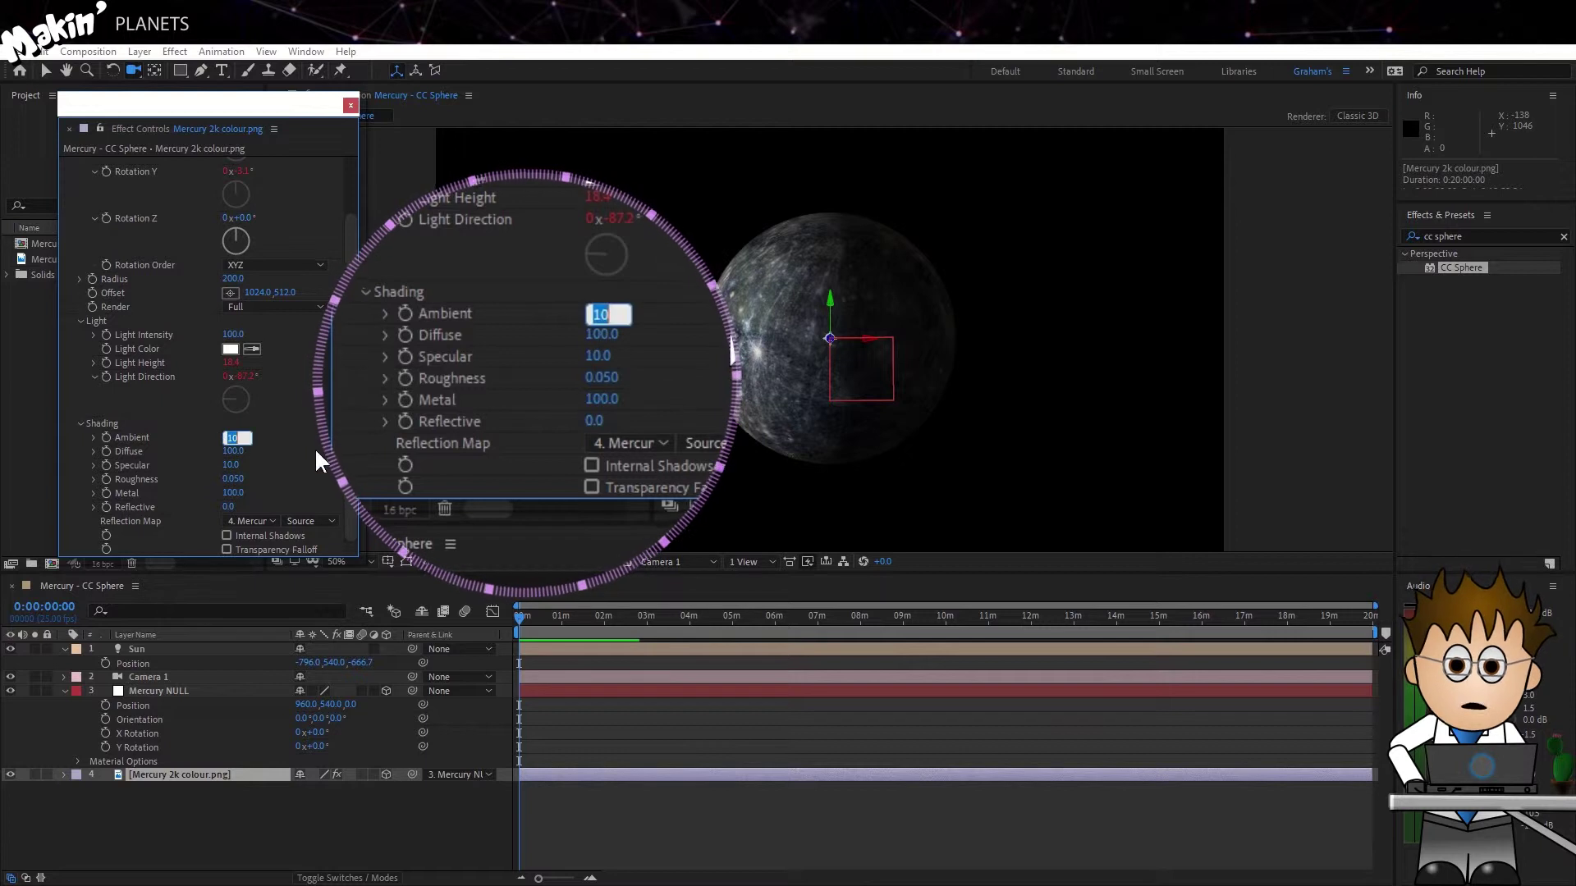
{"action": "type", "text": "0"}
{"action": "key", "text": "Return"}
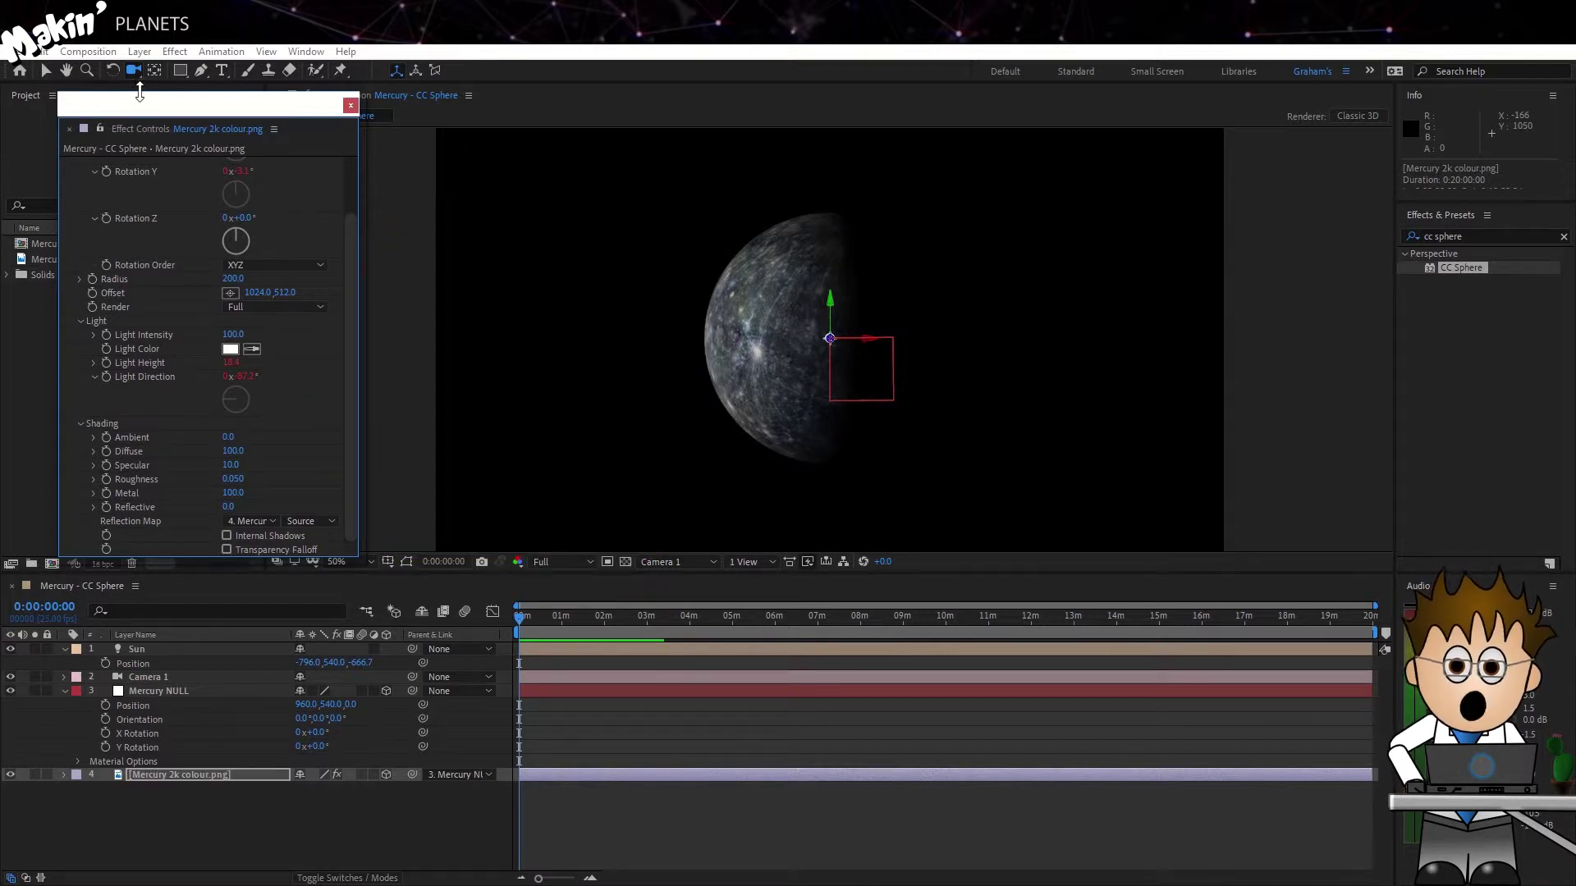
{"action": "left_click_drag", "start_coordinate": [817, 329], "coordinate": [693, 338]}
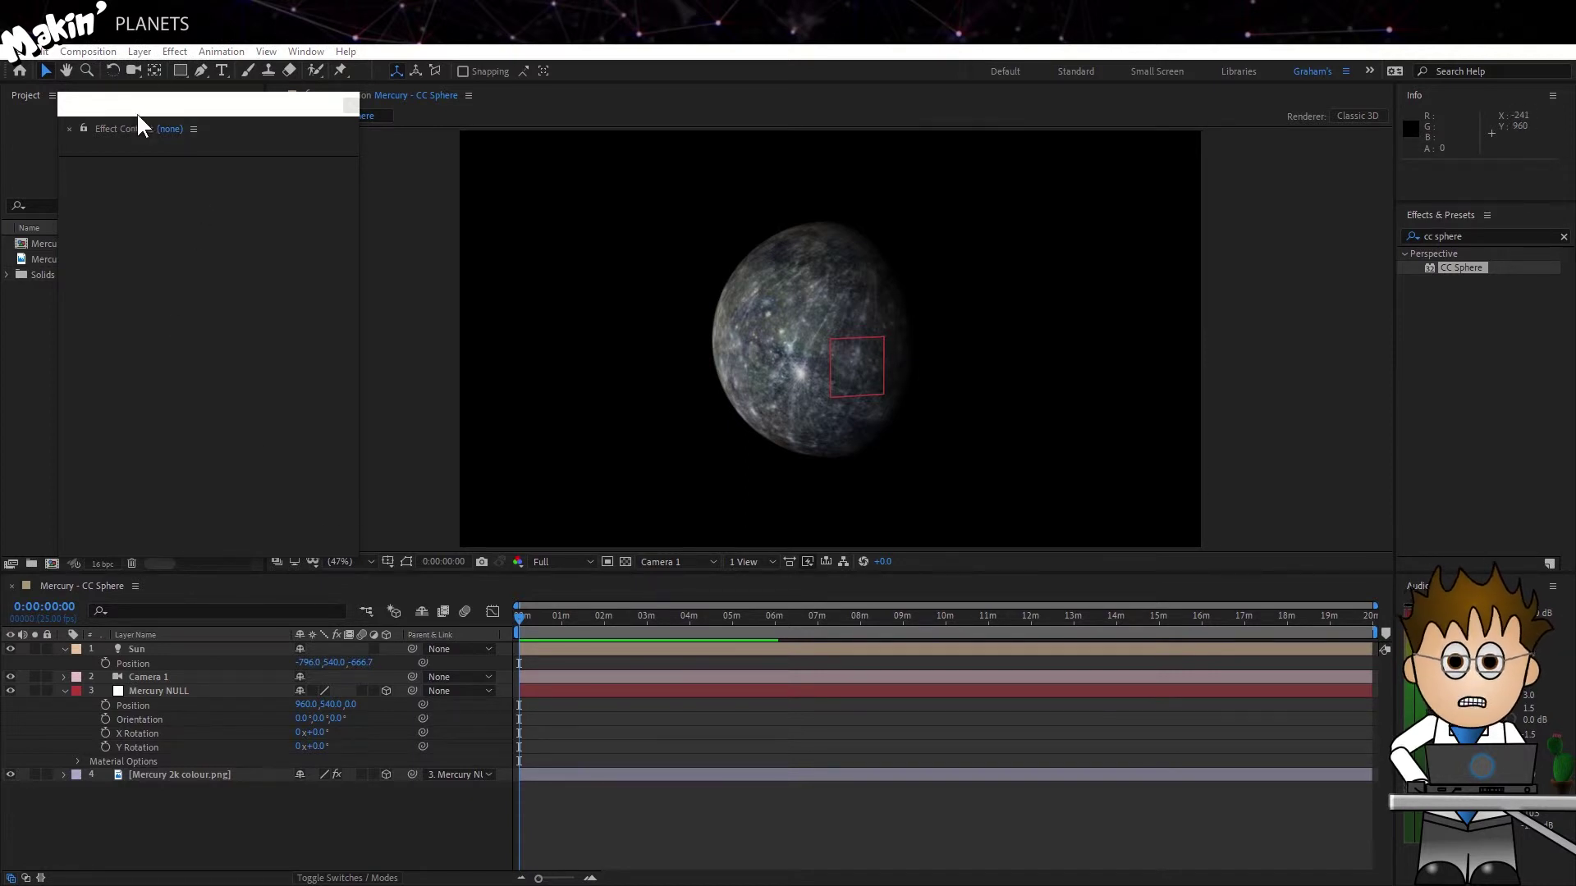
- Create a 500×500 light orange (FFC257) solid named Medium Orange Solid 1
{"action": "left_click", "coordinate": [140, 50]}
{"action": "mouse_move", "coordinate": [279, 69]}
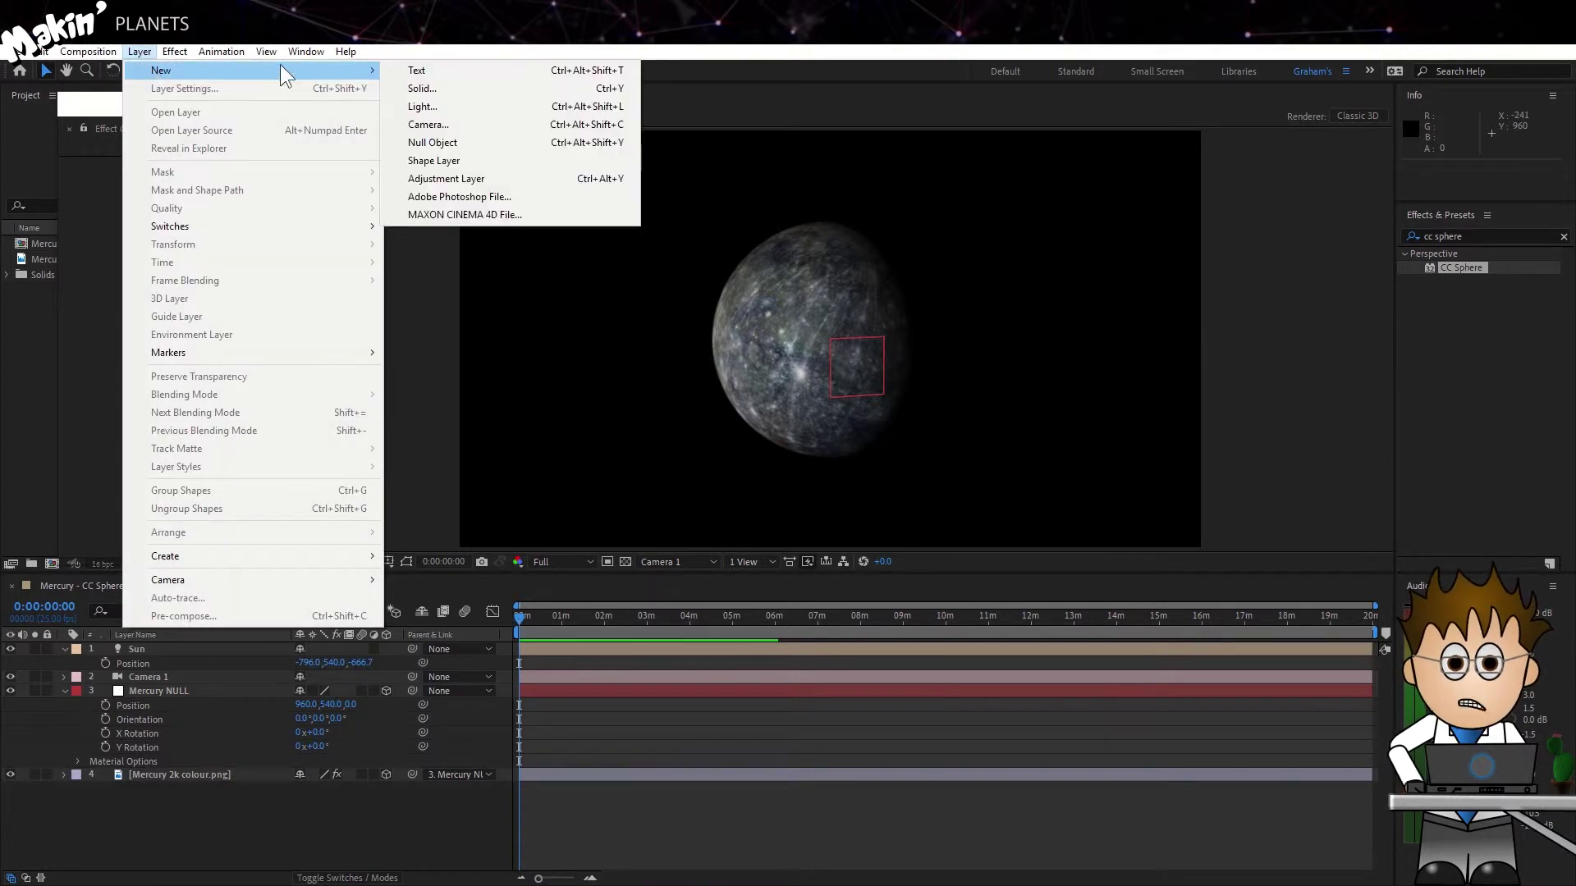
{"action": "left_click", "coordinate": [485, 87]}
{"action": "key", "text": "Tab"}
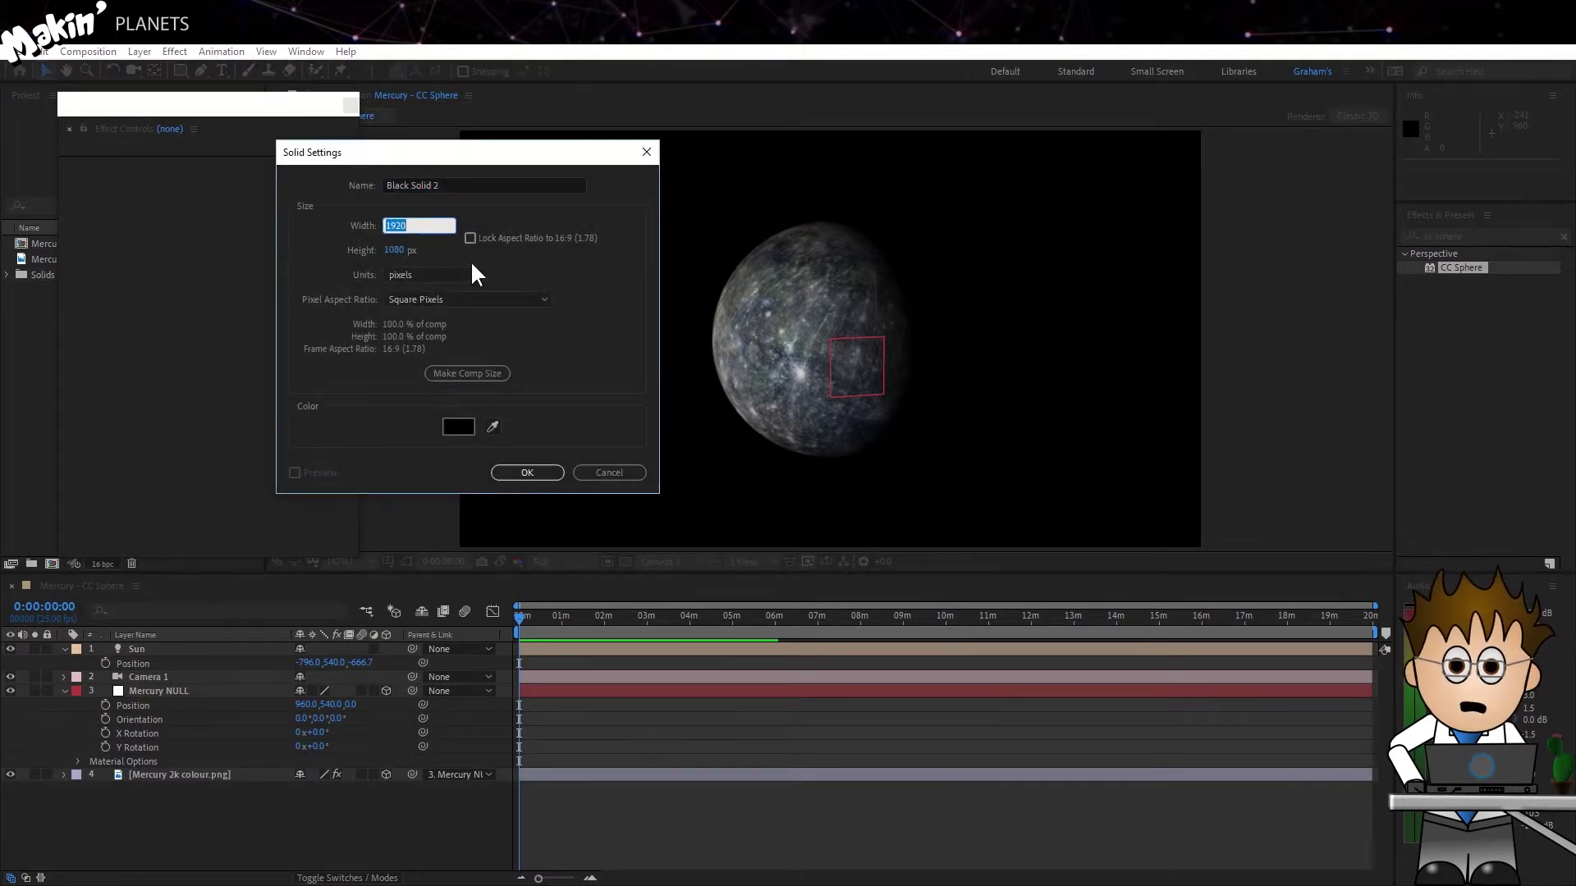
{"action": "type", "text": "500"}
{"action": "left_click", "coordinate": [404, 250]}
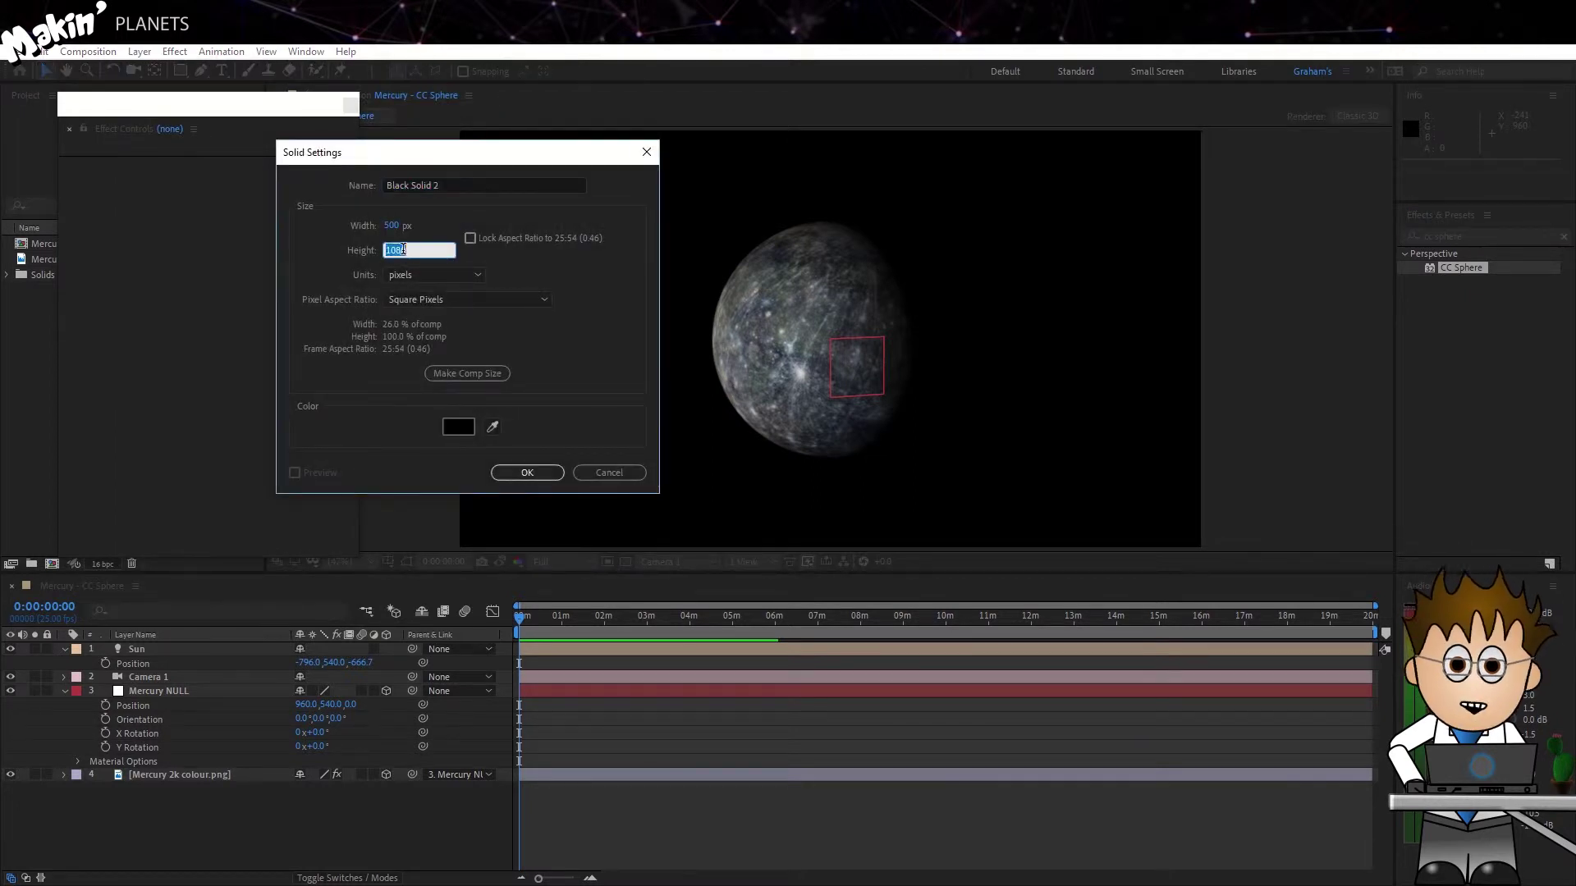
{"action": "left_click", "coordinate": [464, 427]}
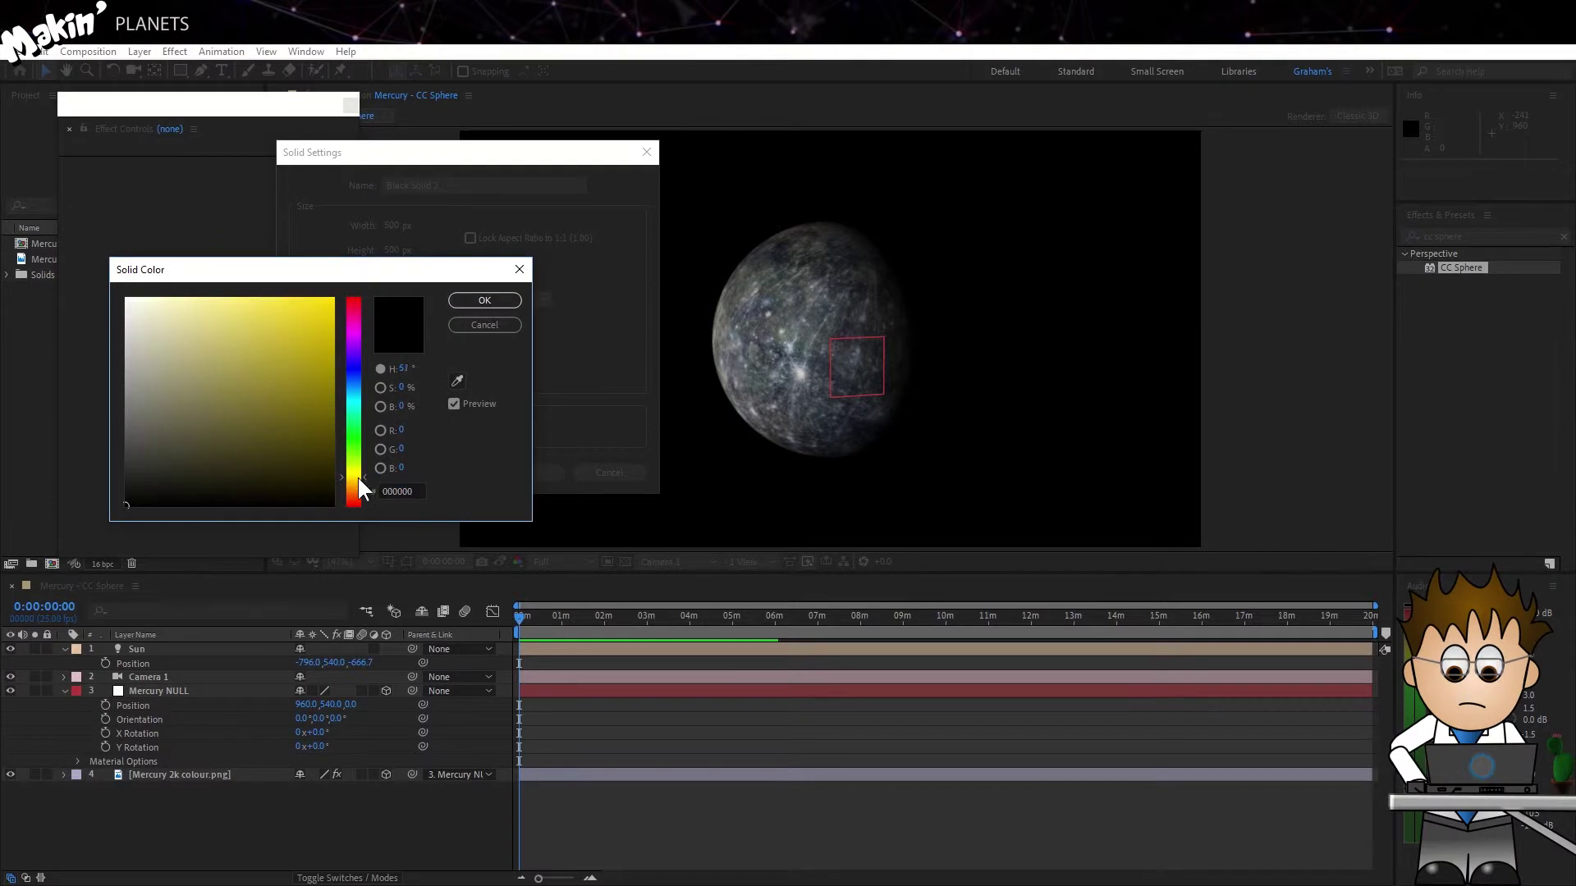
{"action": "left_click", "coordinate": [355, 481]}
{"action": "left_click_drag", "start_coordinate": [309, 322], "coordinate": [242, 329]}
{"action": "left_click", "coordinate": [465, 299]}
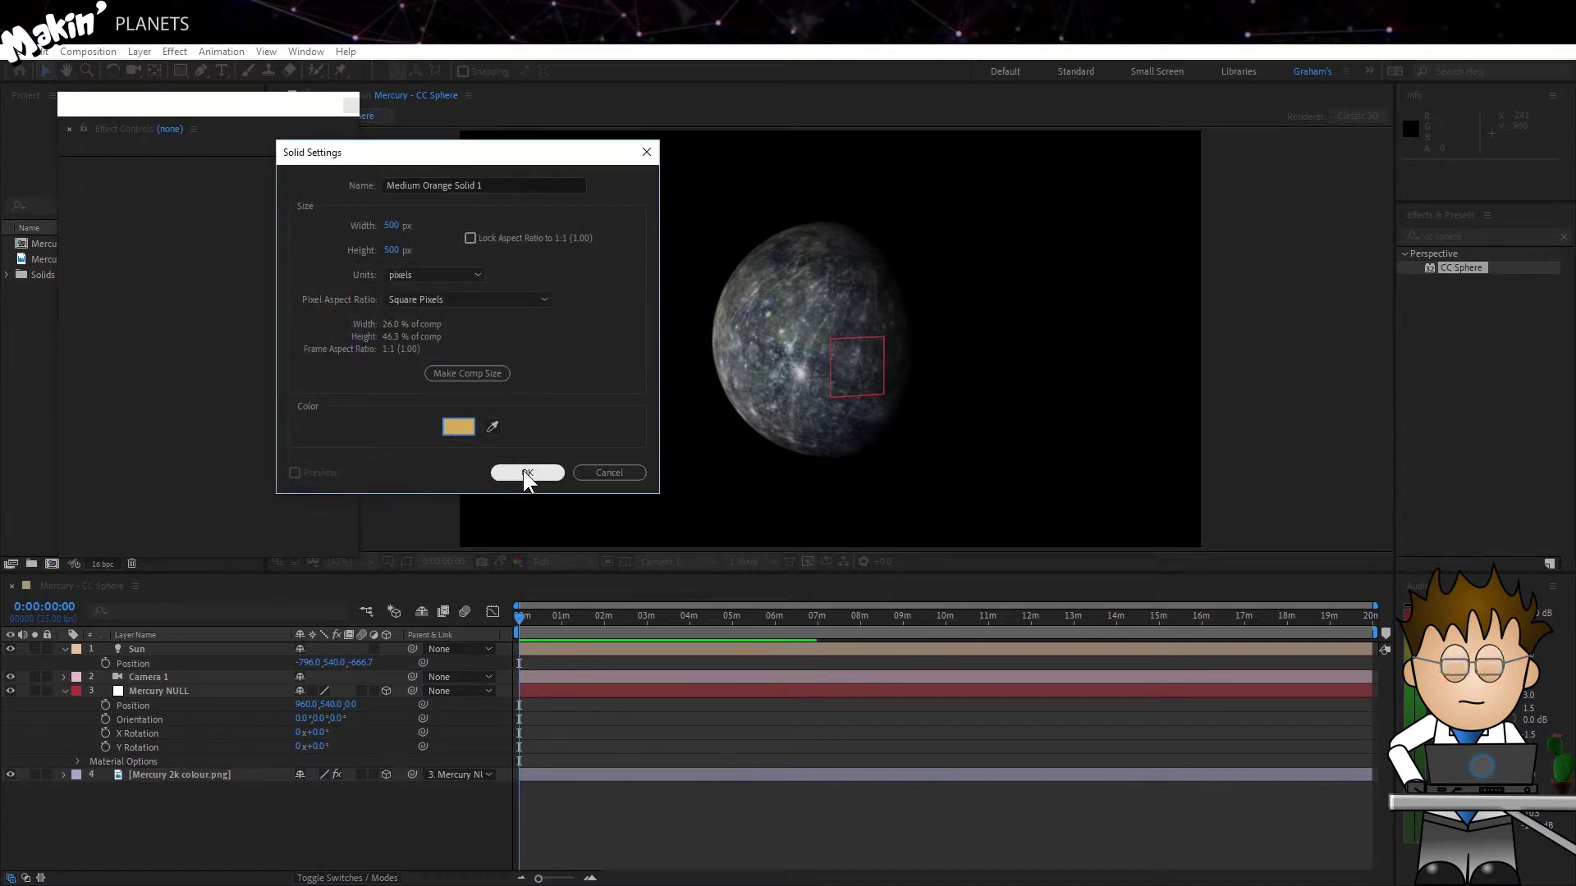
{"action": "left_click", "coordinate": [523, 473]}
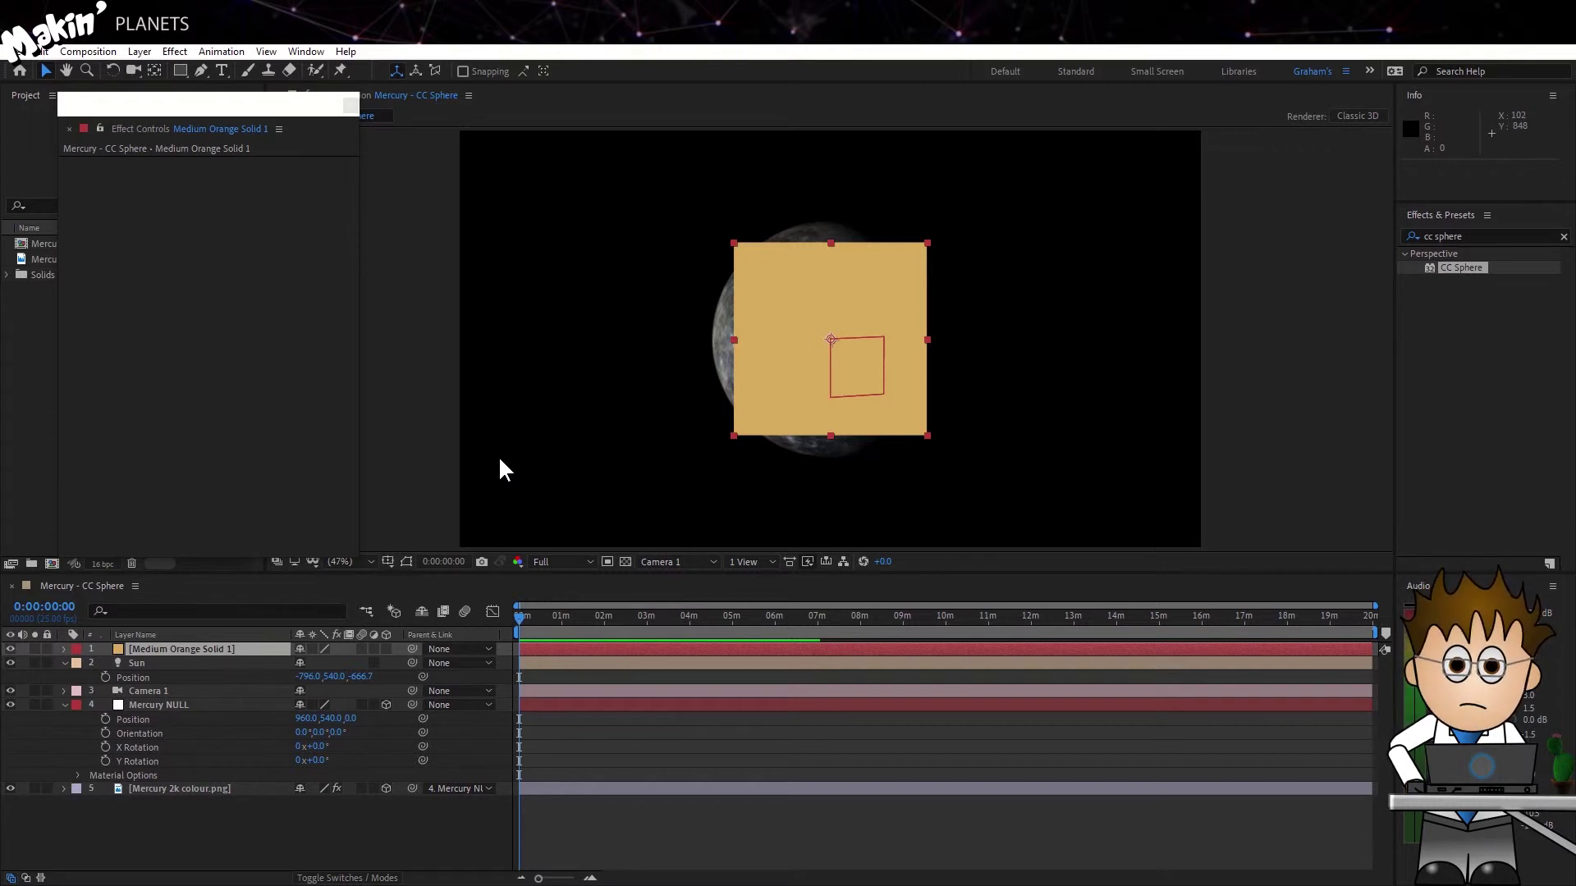
- Add an ellipse mask filling the orange solid and select Mask 1
{"action": "left_click_drag", "start_coordinate": [179, 71], "coordinate": [289, 101]}
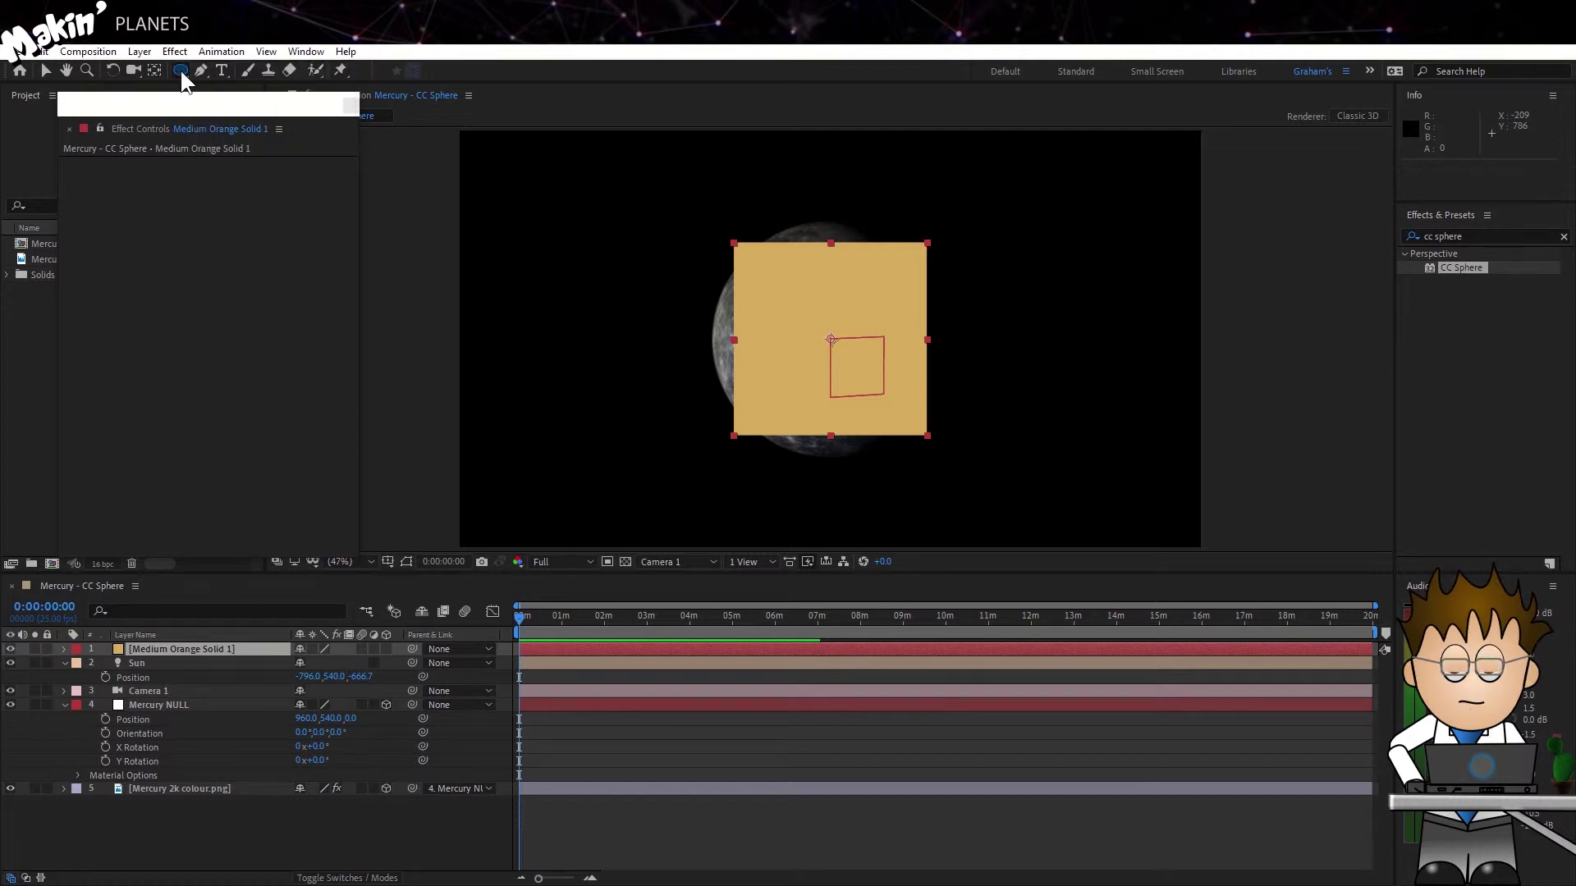
{"action": "double_click", "coordinate": [180, 71]}
{"action": "key", "text": "v"}
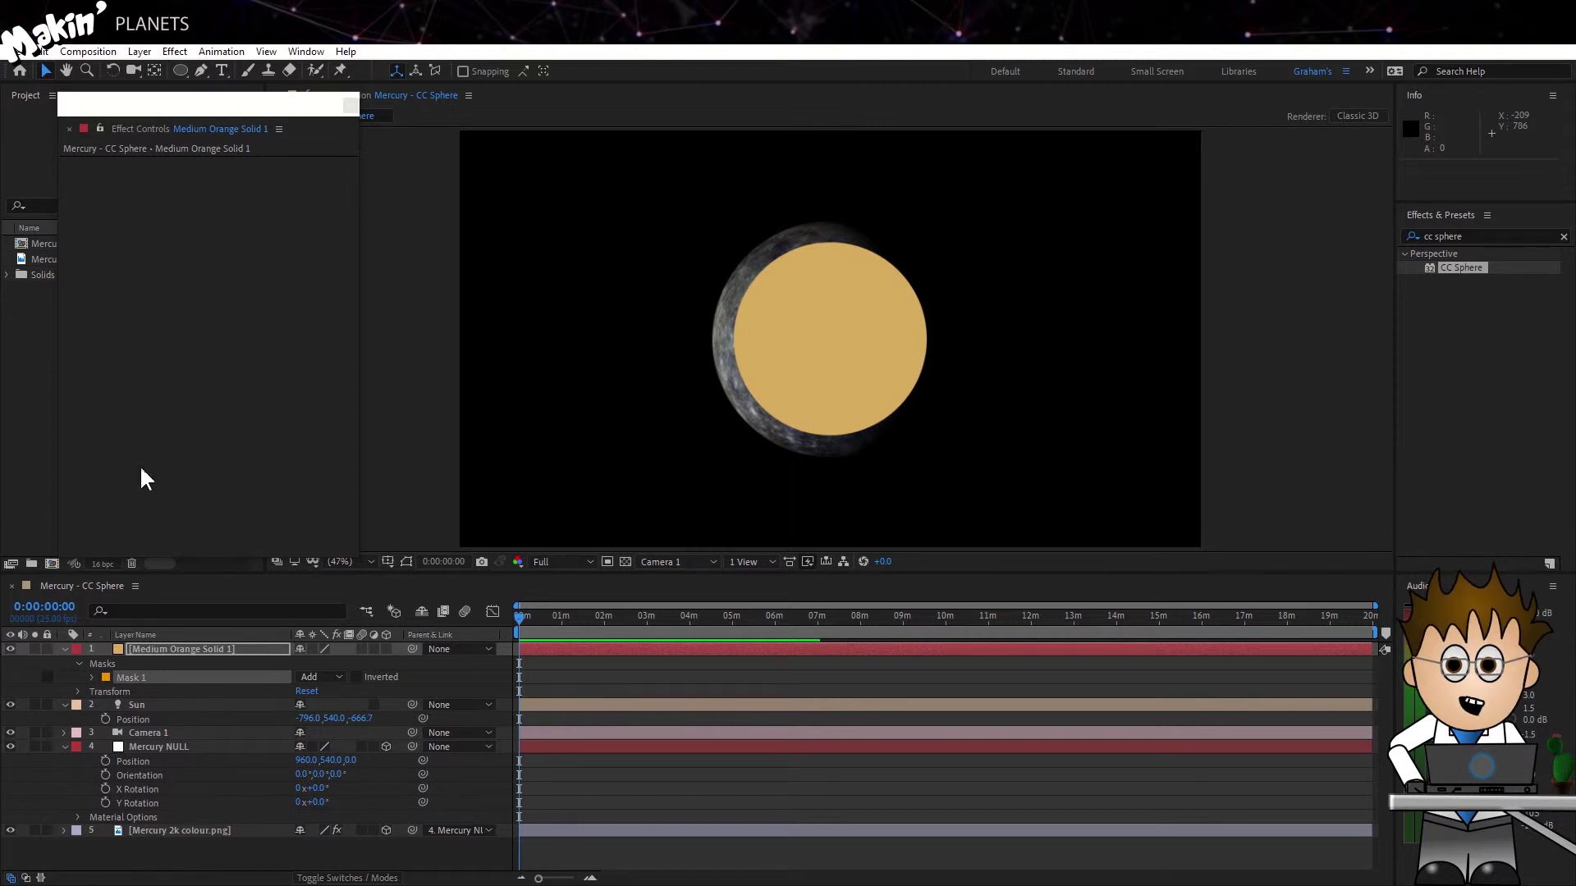
{"action": "left_click", "coordinate": [144, 677]}
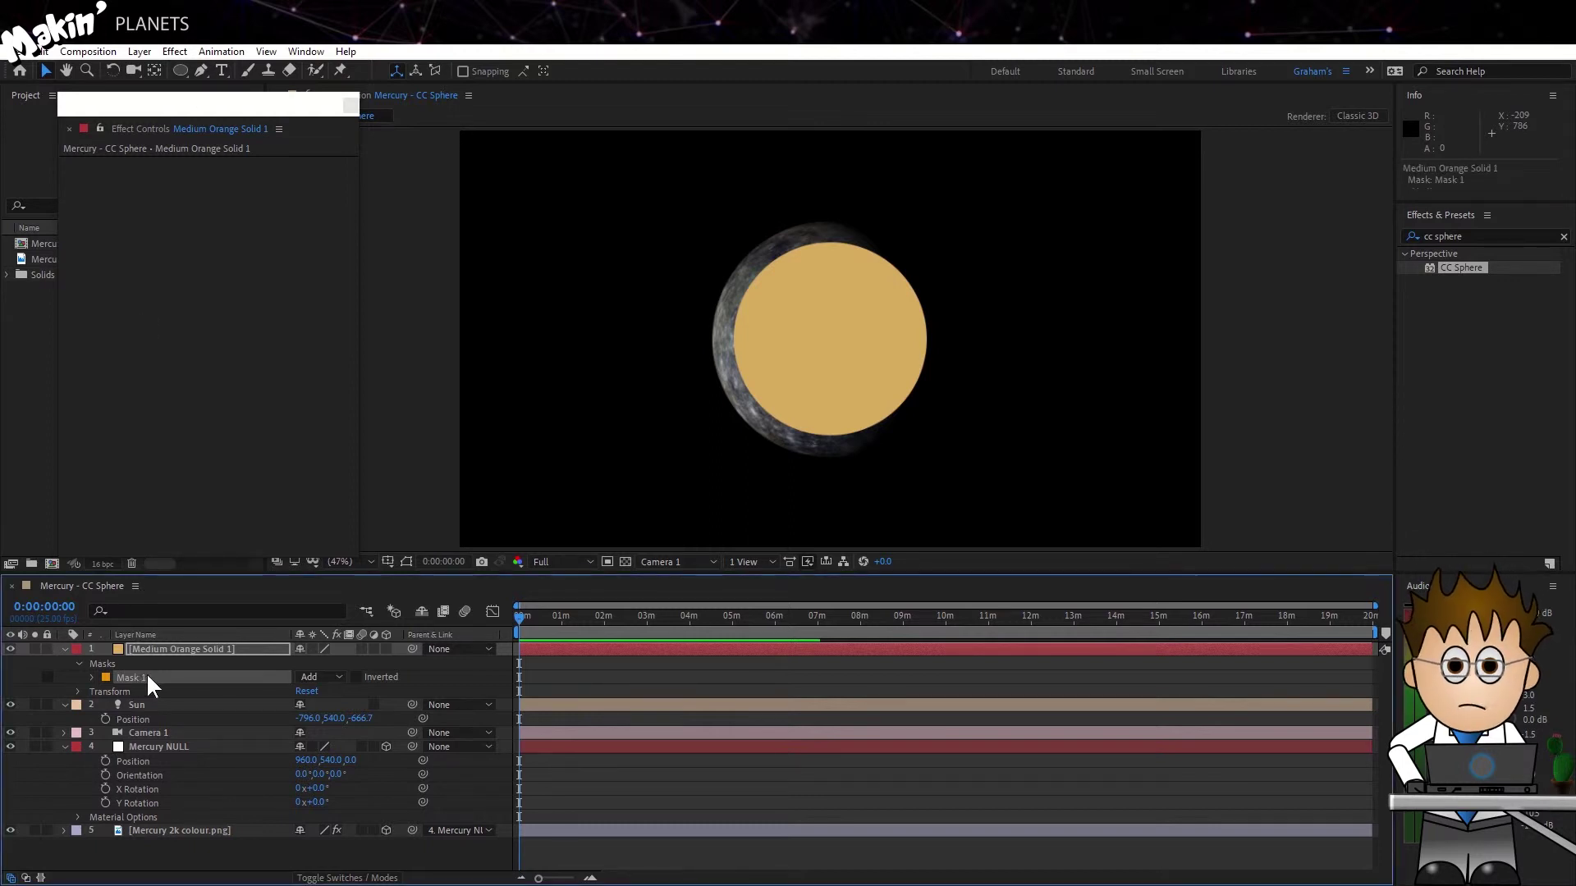
- Duplicate the mask into Mask 2 set to Subtract, with -60 expansion and 250 feather
{"action": "left_click", "coordinate": [45, 52]}
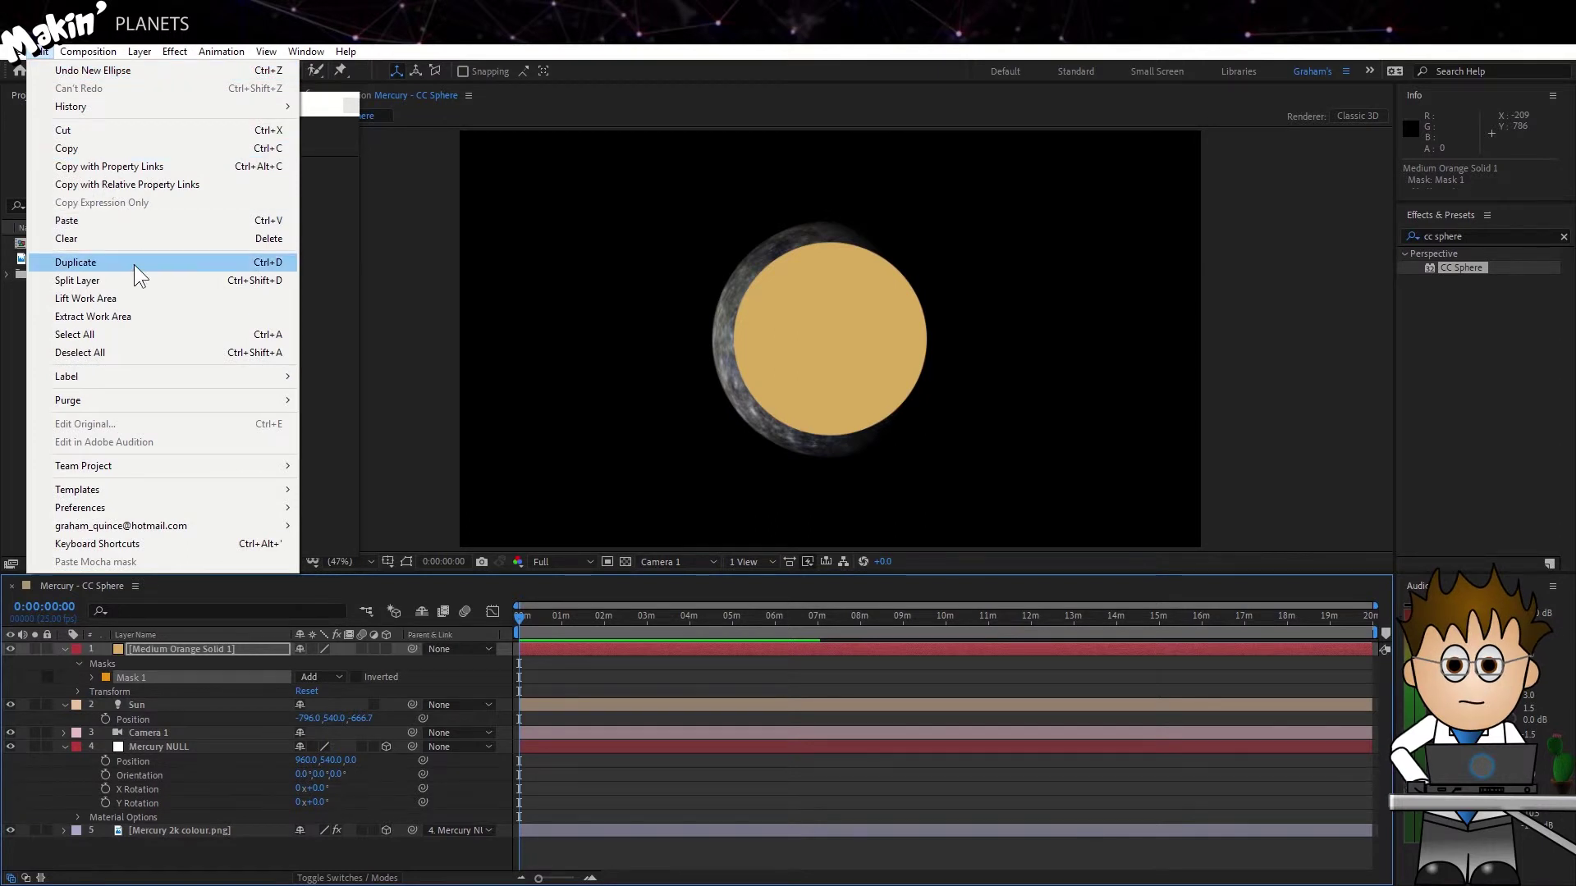
{"action": "left_click", "coordinate": [135, 264]}
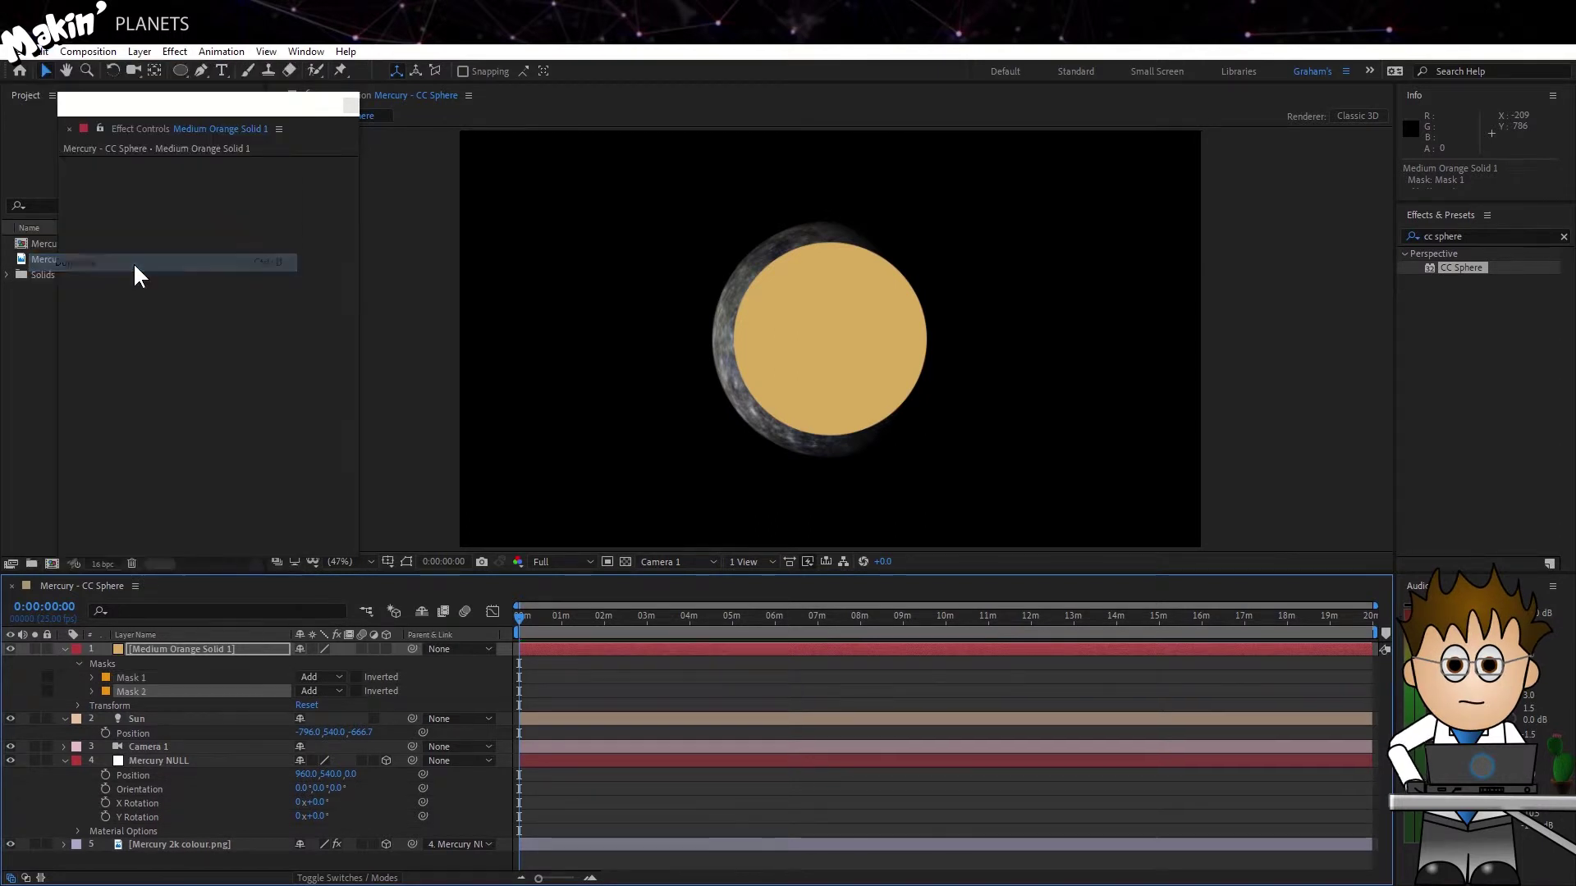
{"action": "left_click", "coordinate": [337, 690]}
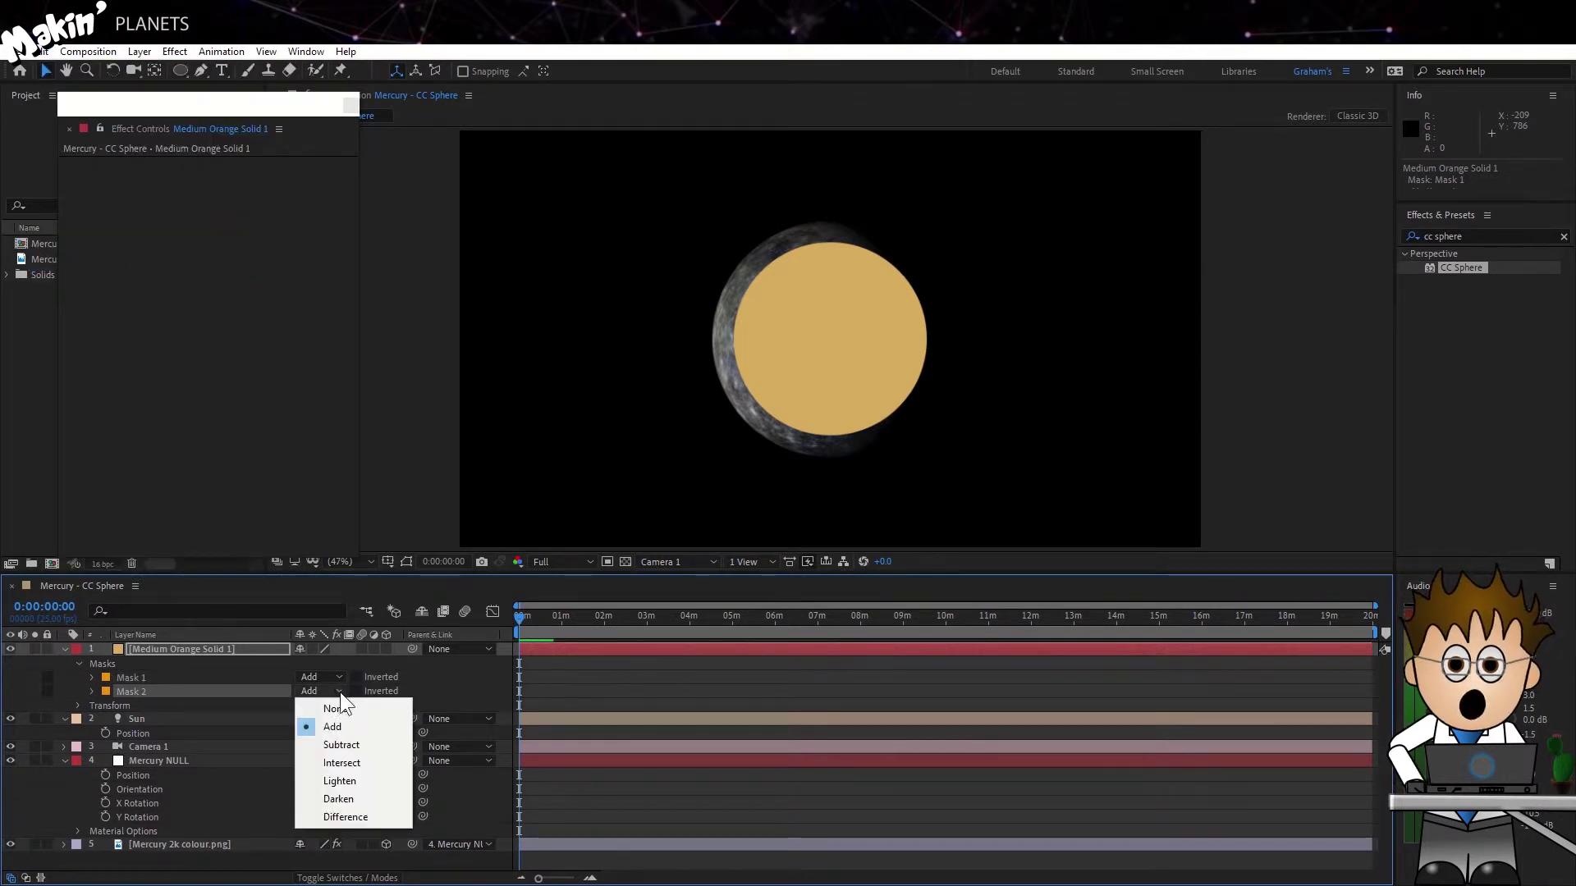
{"action": "left_click", "coordinate": [357, 744]}
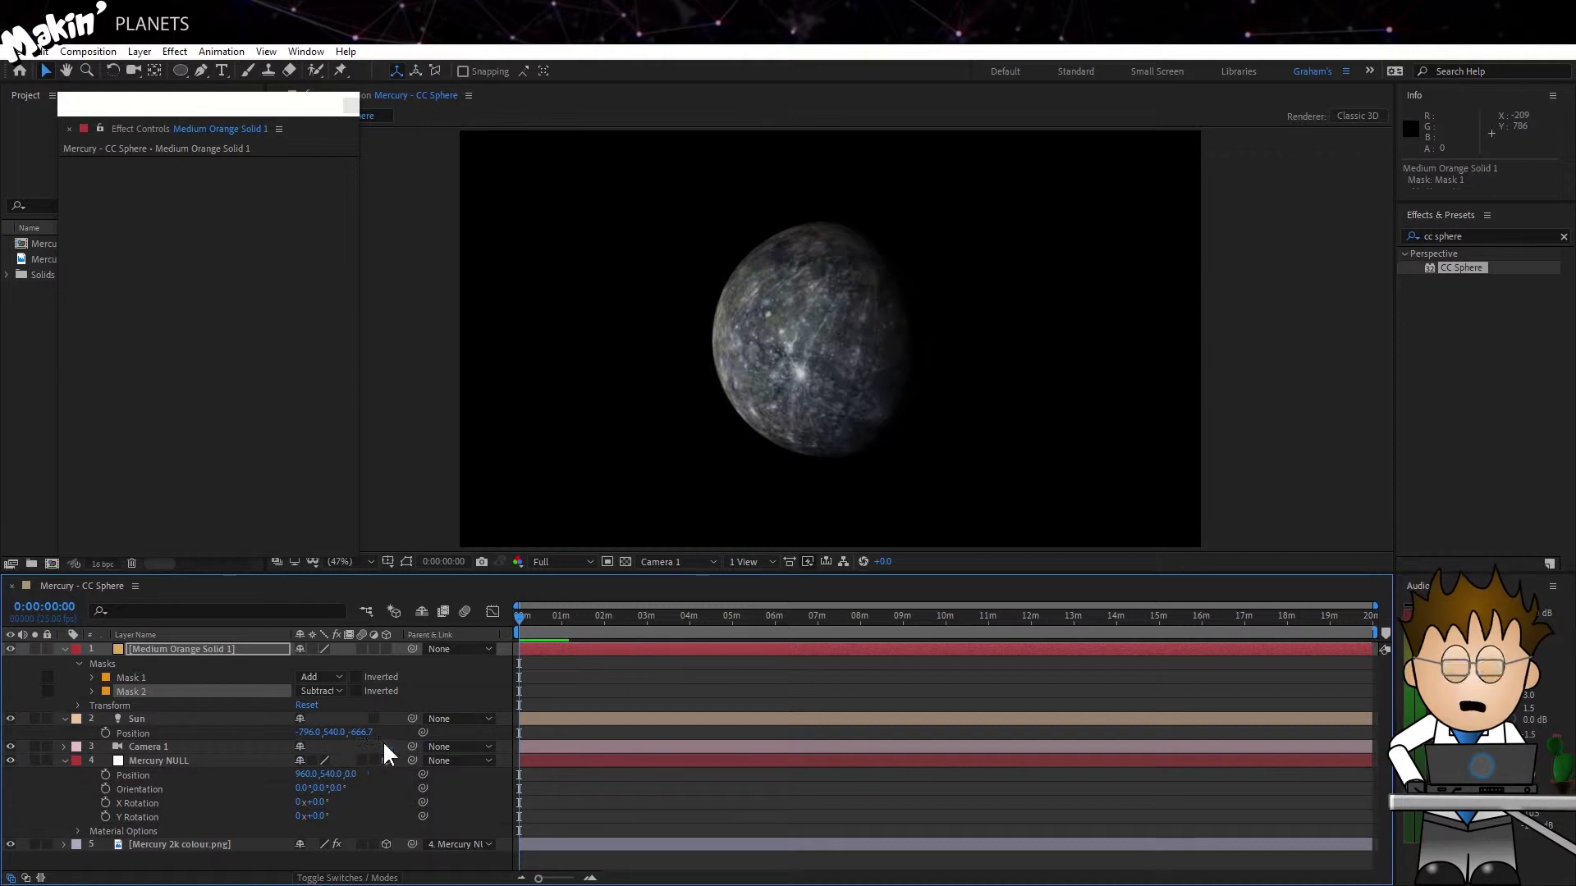
{"action": "left_click", "coordinate": [92, 691]}
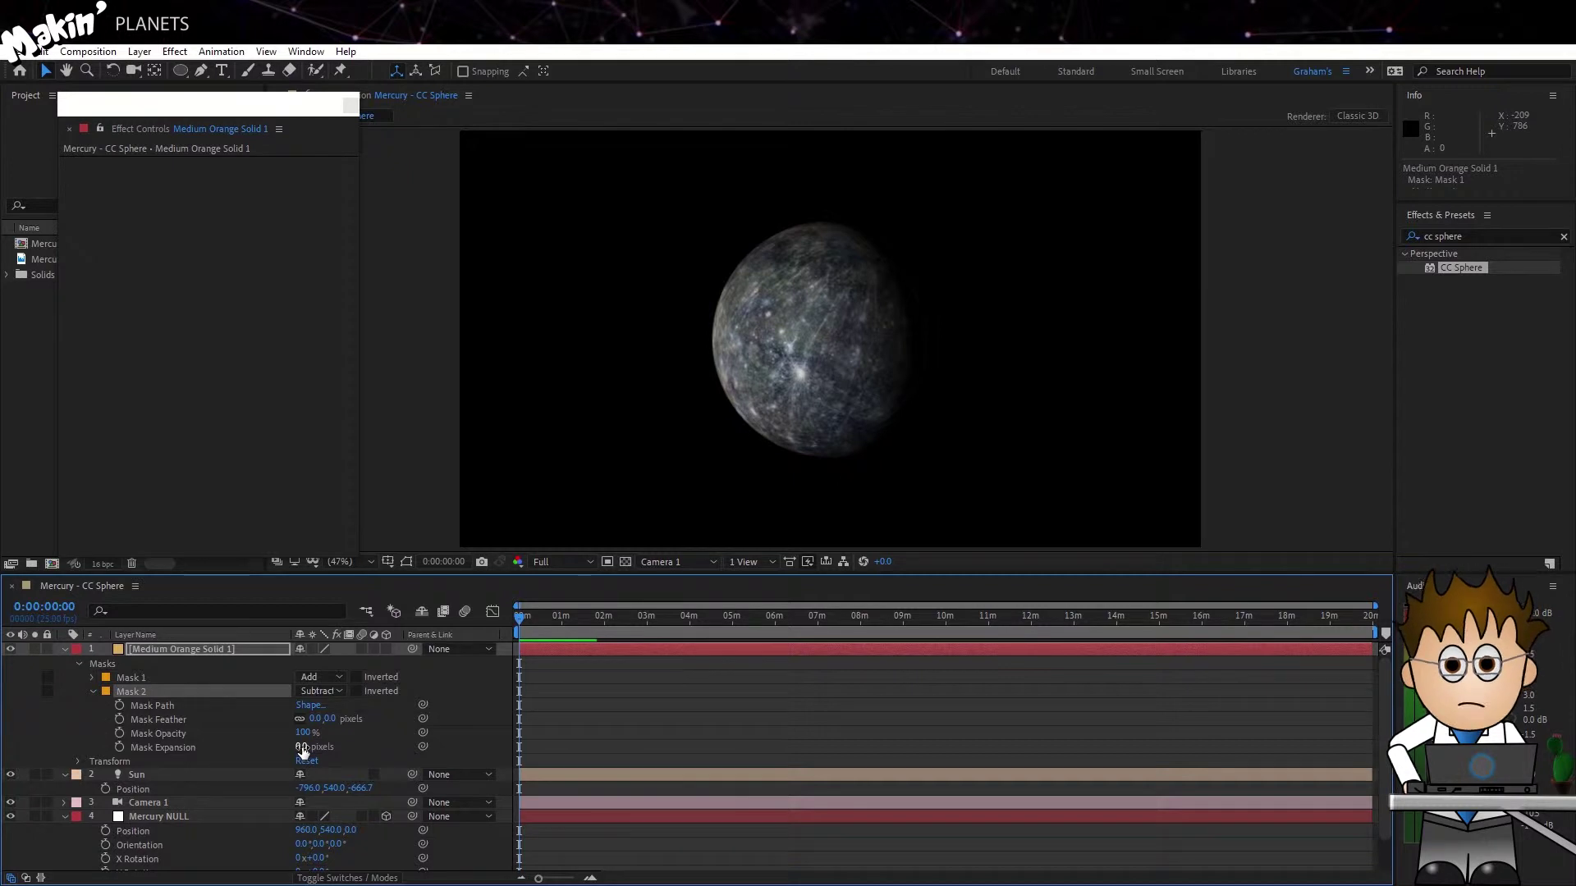
{"action": "left_click_drag", "start_coordinate": [302, 750], "coordinate": [389, 720]}
{"action": "left_click", "coordinate": [319, 719]}
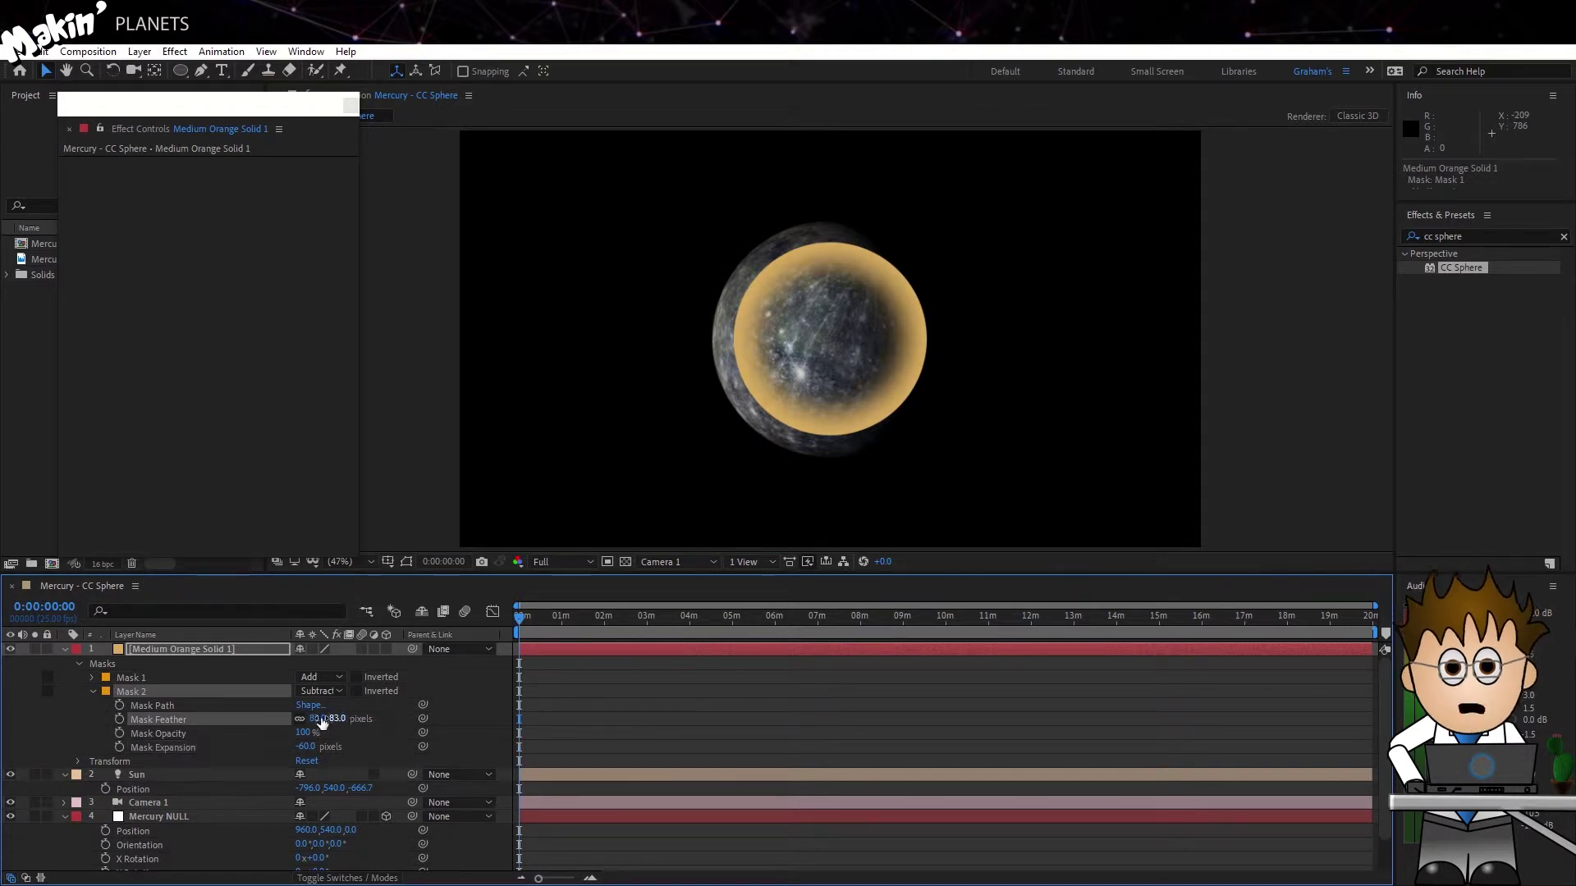
{"action": "key", "text": "Return"}
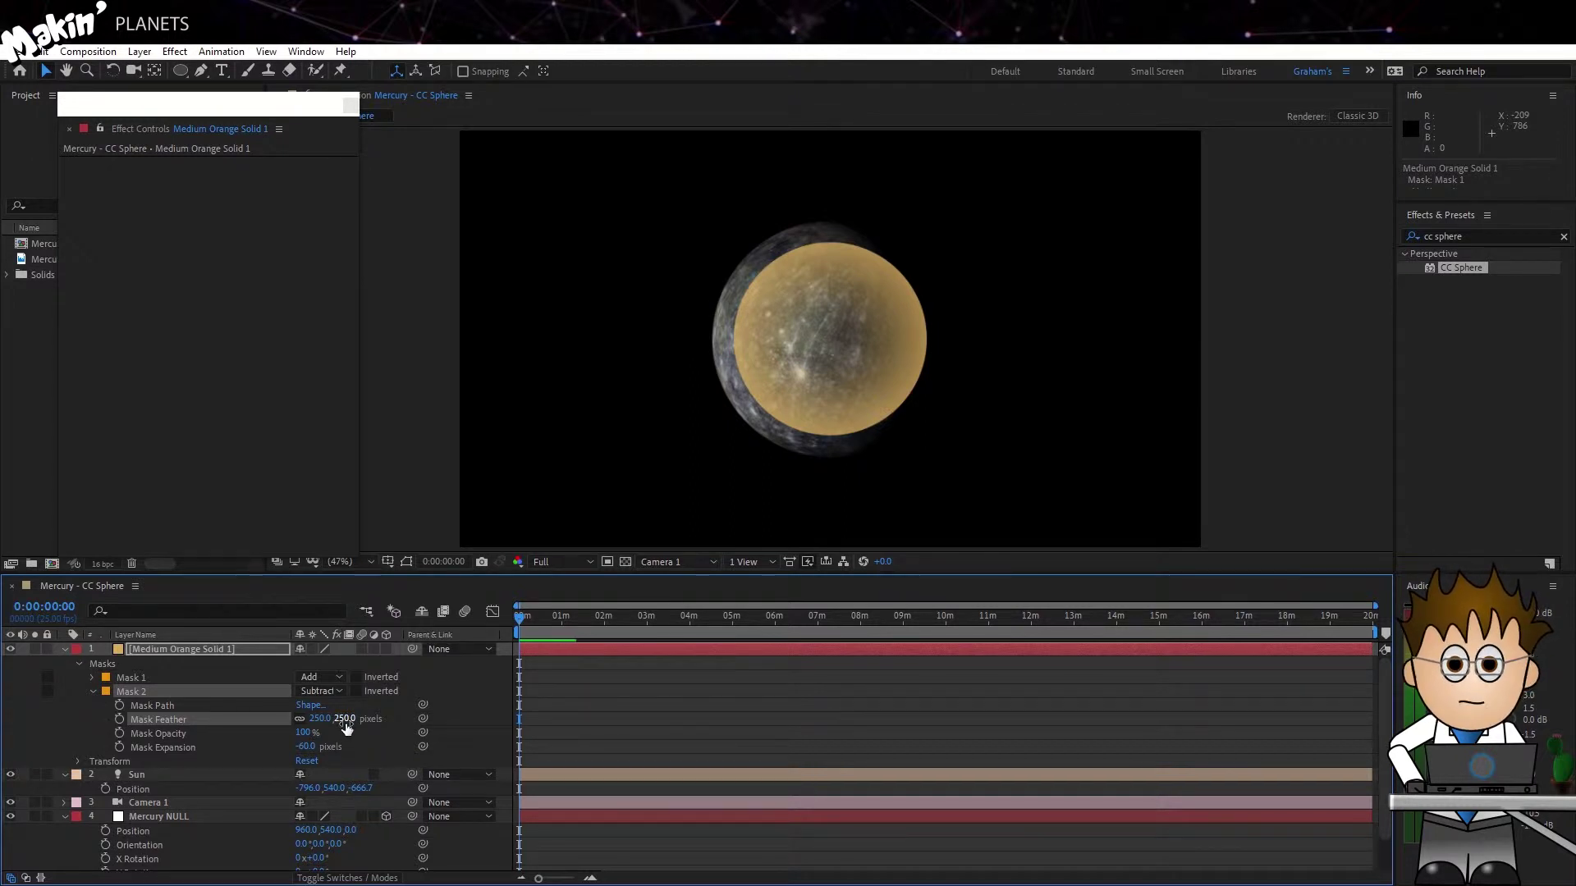
- Make the orange solid 3D and turn its Accepts Lights option off
{"action": "key", "text": "period"}
{"action": "left_click", "coordinate": [385, 649]}
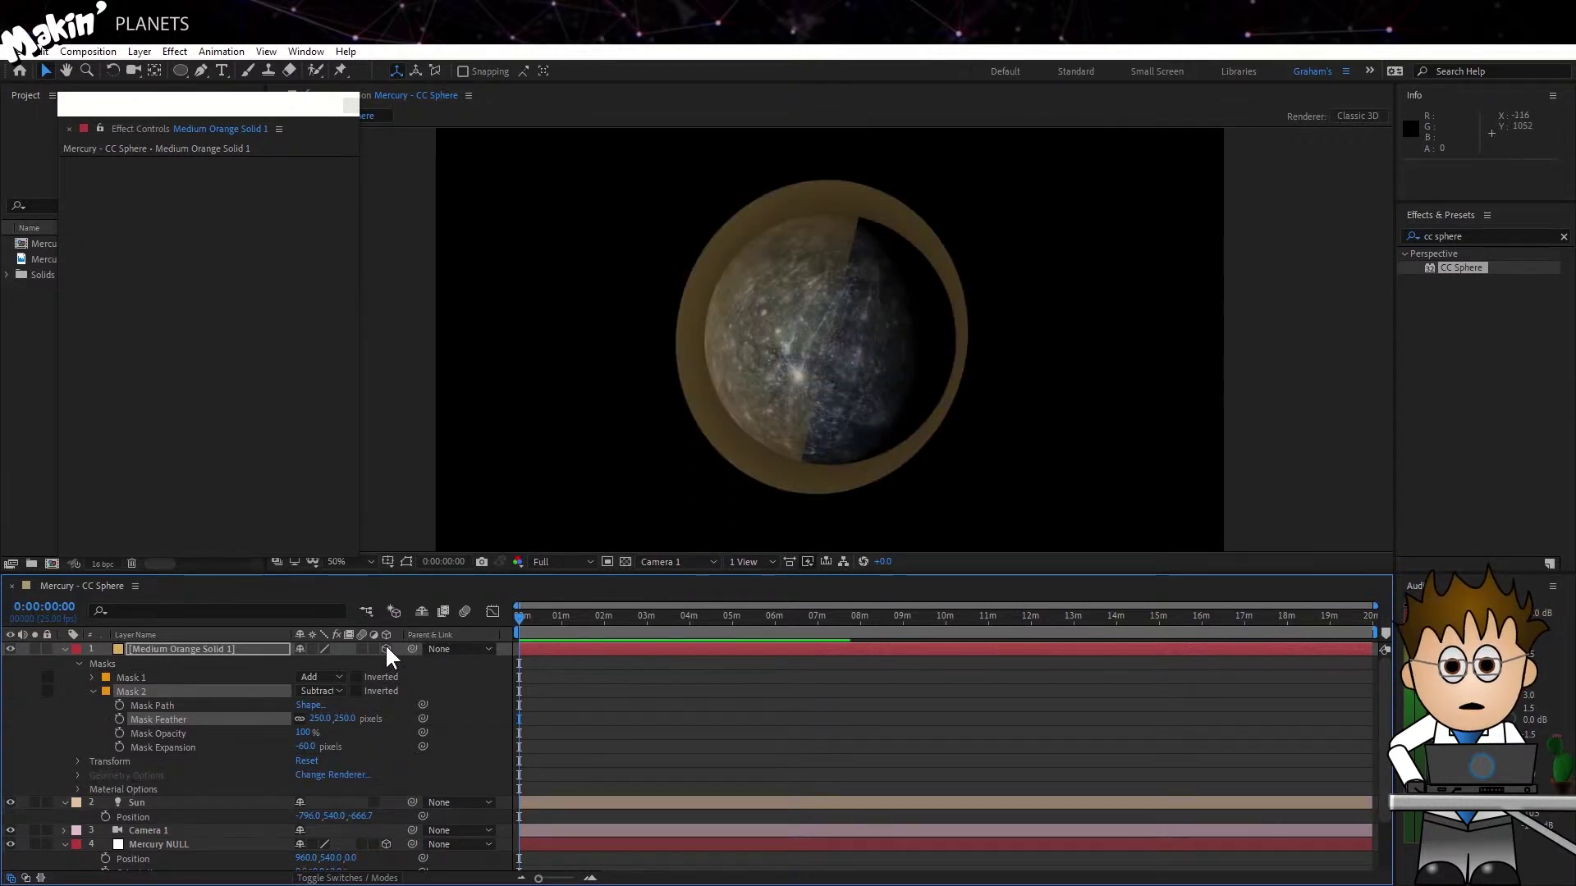
{"action": "left_click", "coordinate": [77, 786]}
{"action": "left_click", "coordinate": [301, 795]}
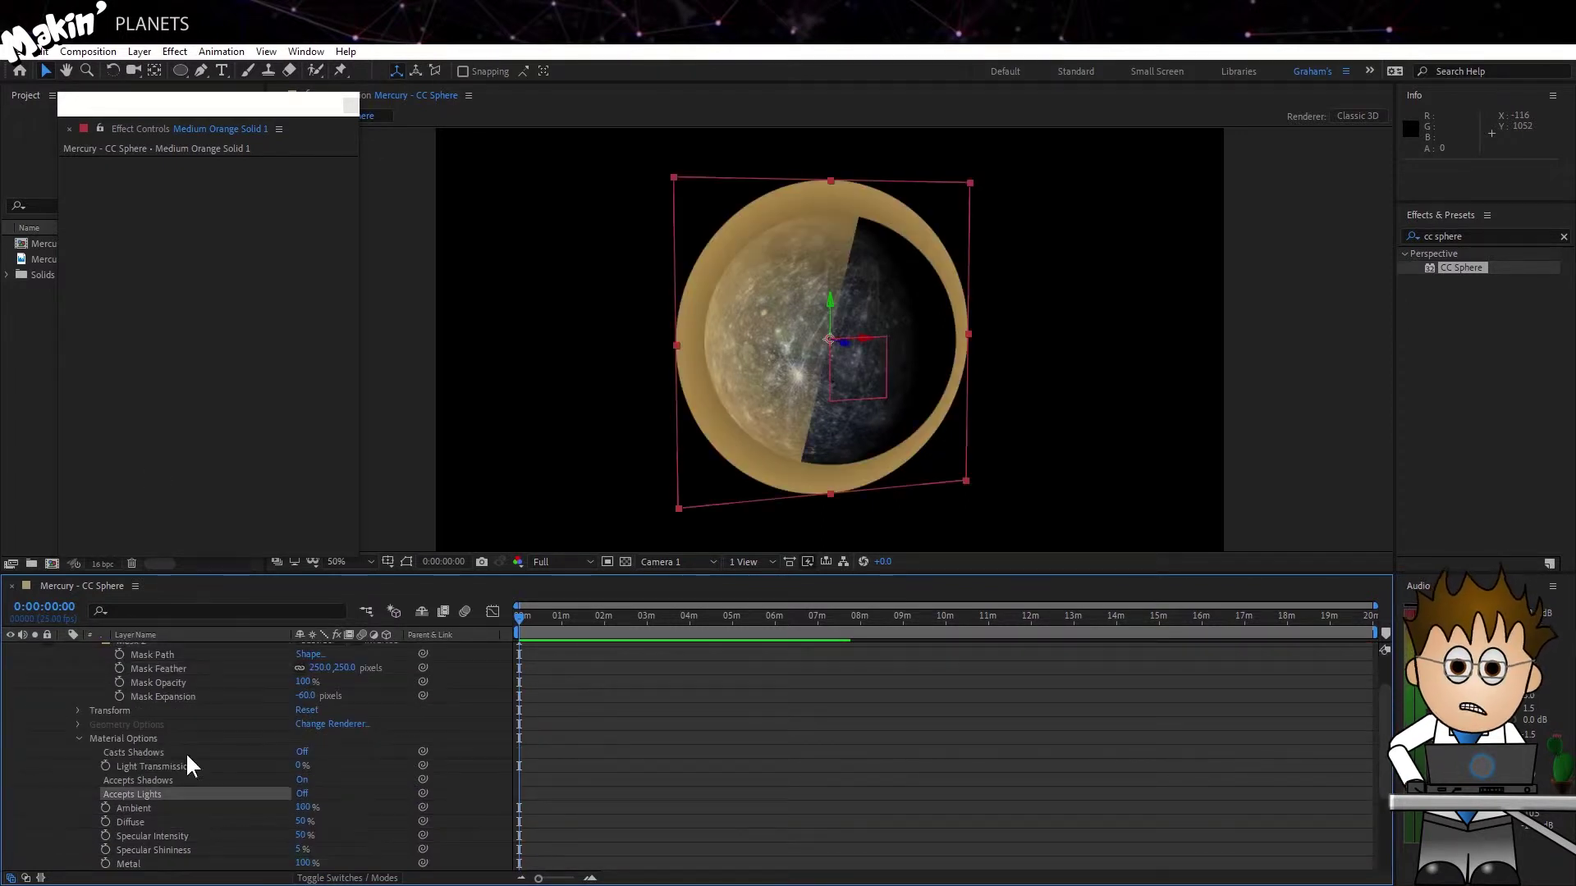
- Set the orange solid's Auto-Orient to Orient Towards Camera
{"action": "left_click", "coordinate": [146, 51]}
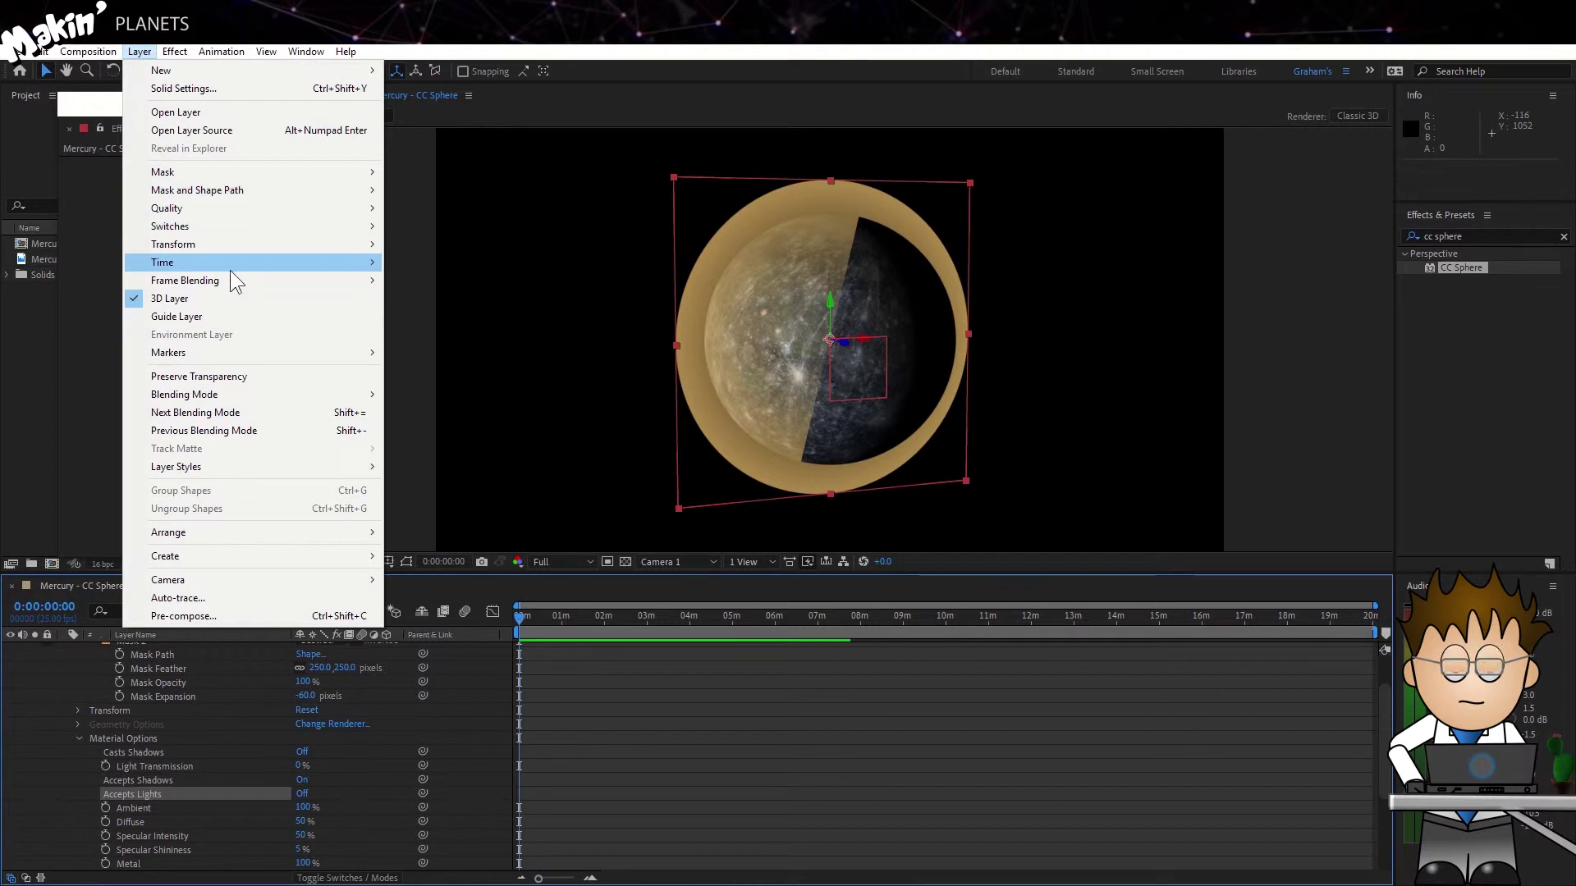
{"action": "mouse_move", "coordinate": [230, 245]}
{"action": "left_click", "coordinate": [419, 519]}
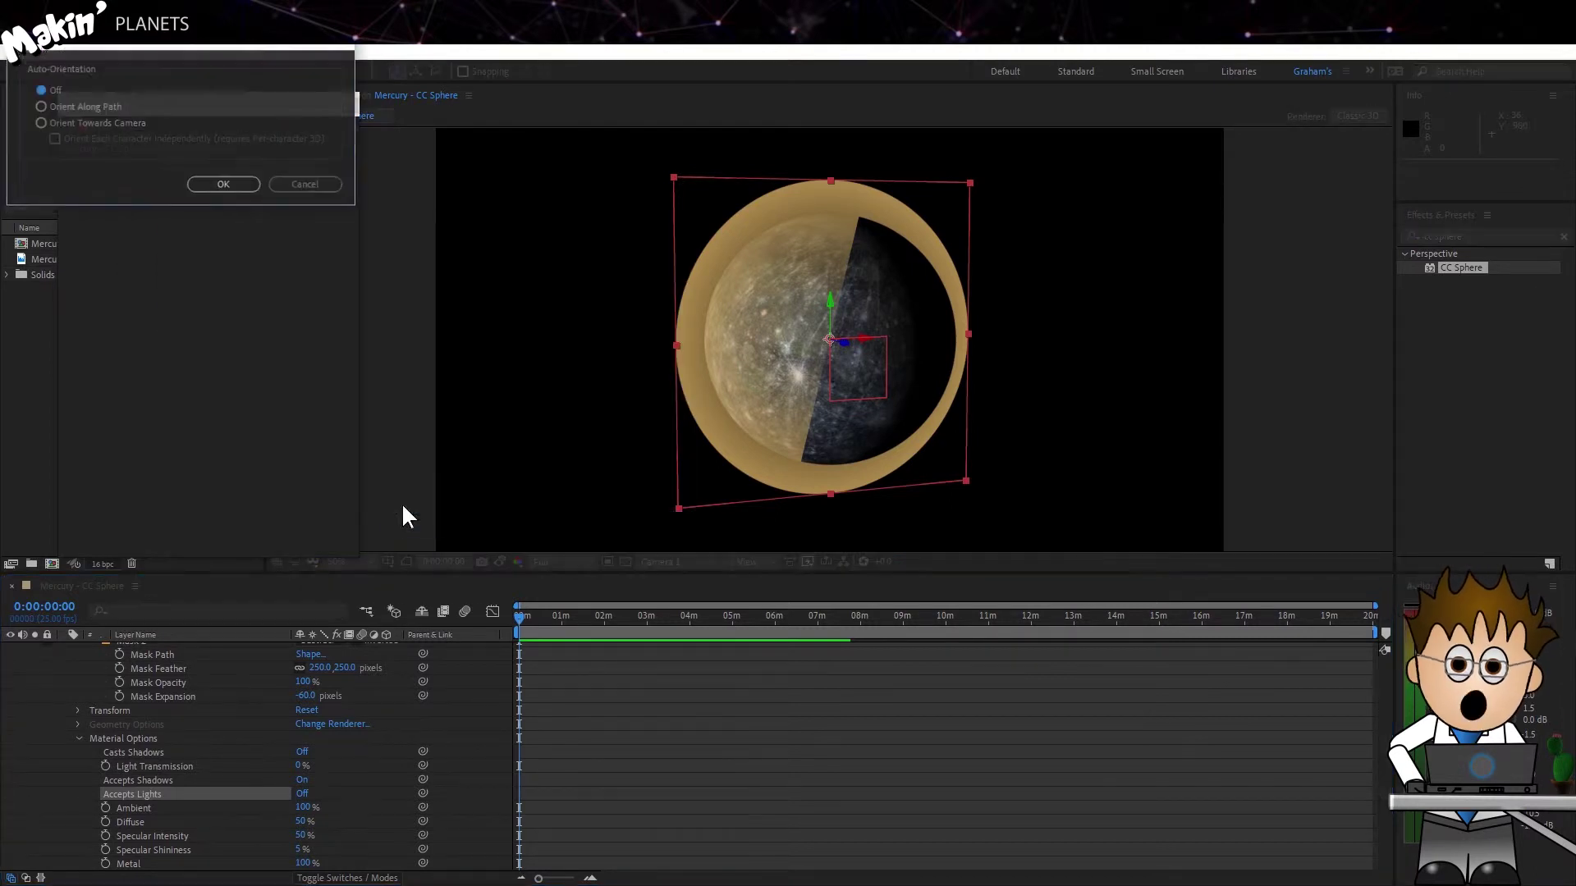
{"action": "left_click", "coordinate": [100, 124]}
{"action": "left_click", "coordinate": [212, 184]}
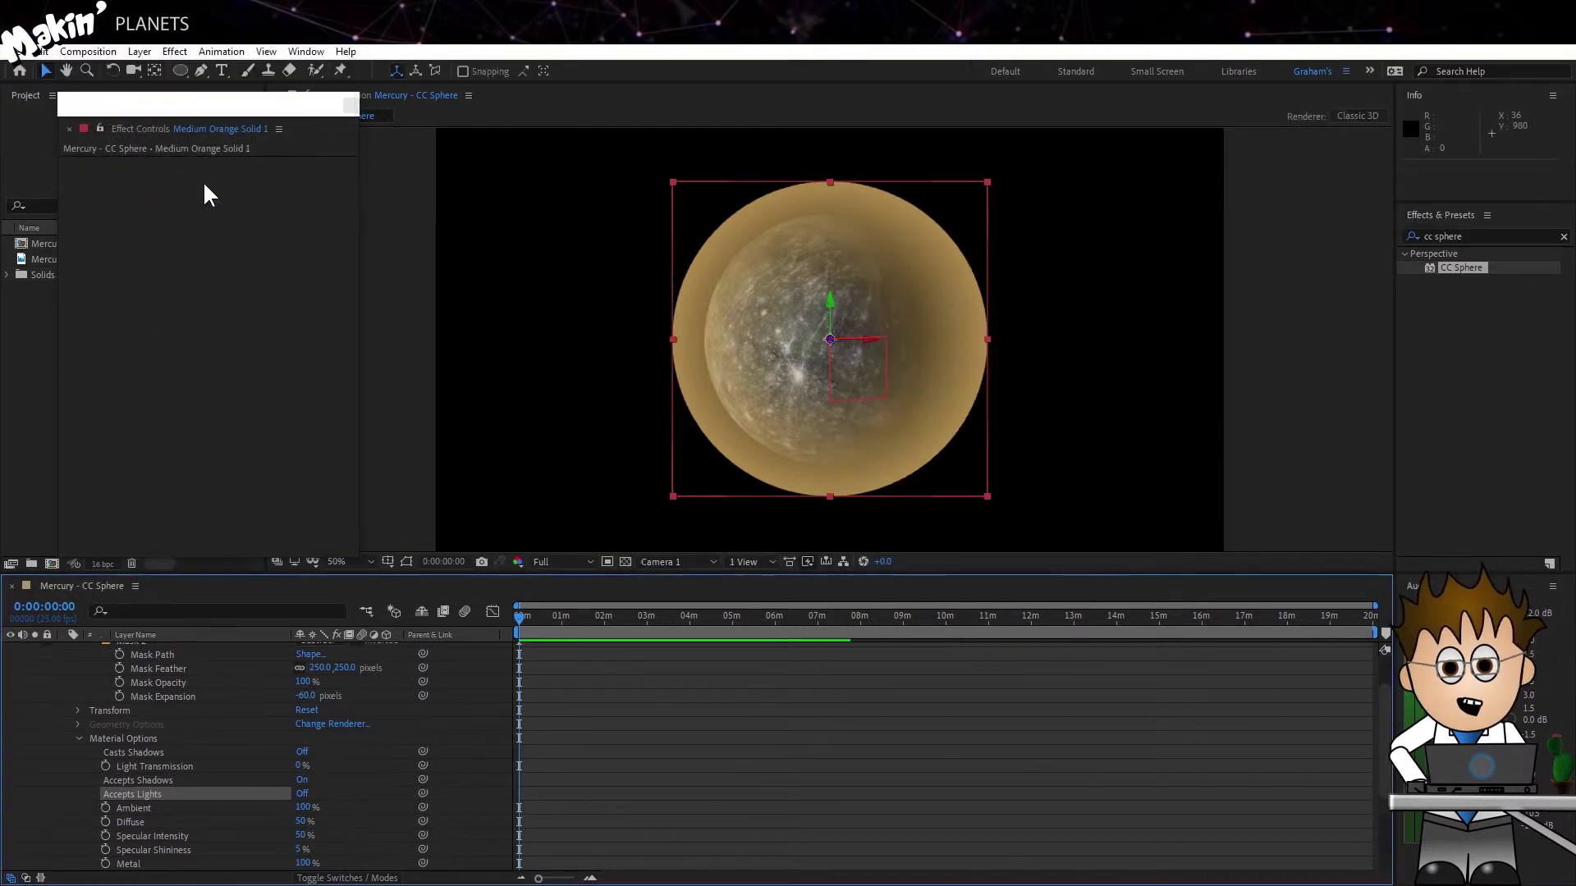
{"action": "scroll", "coordinate": [77, 657], "scroll_direction": "up", "scroll_amount": 3}
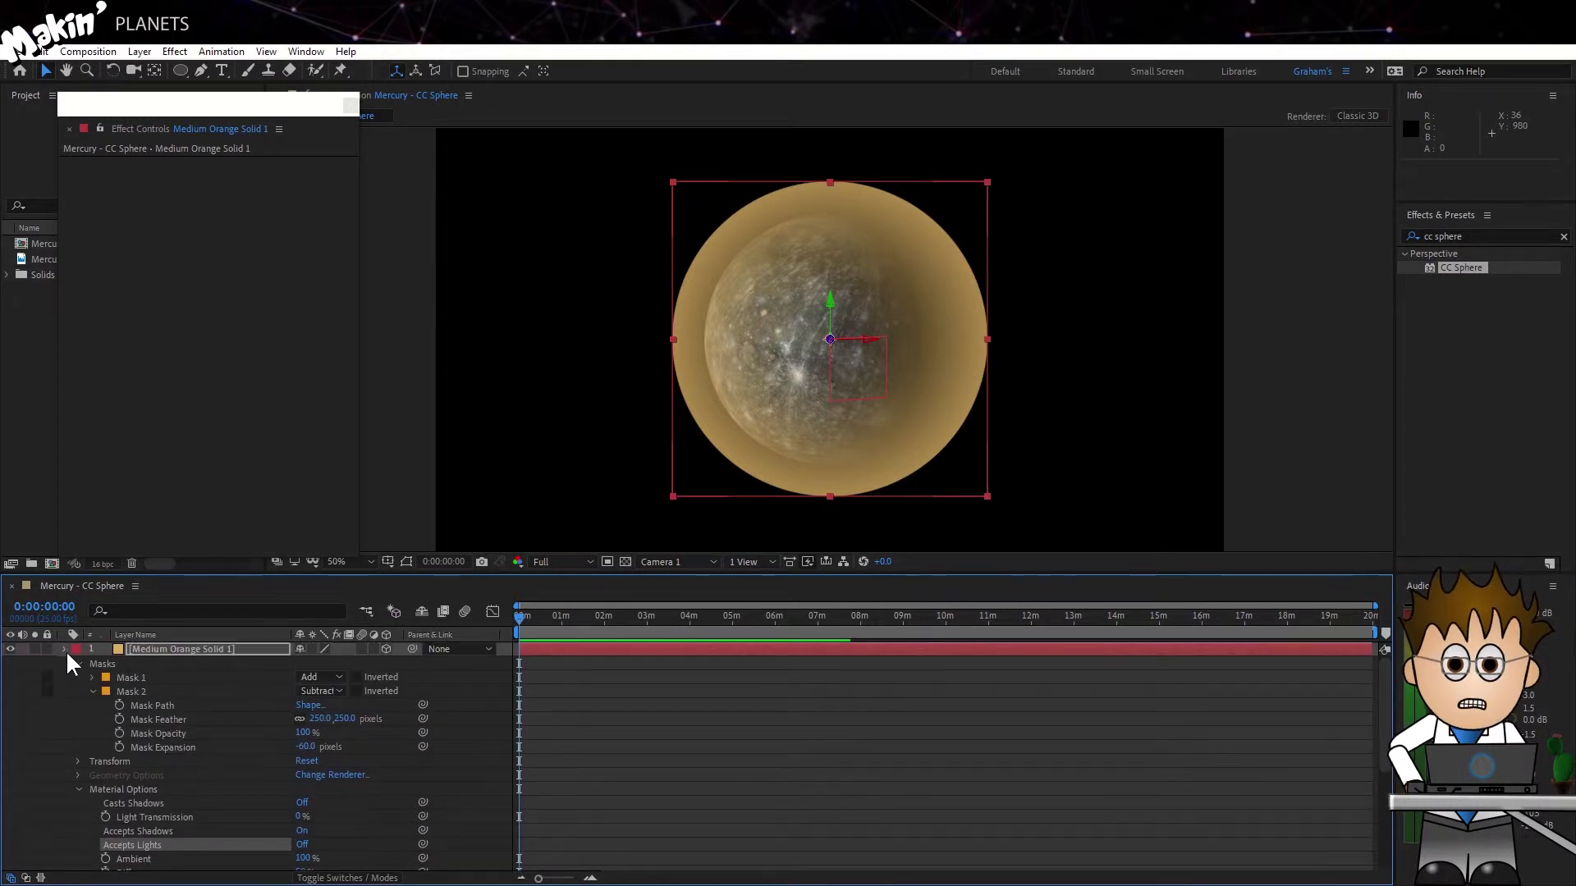
{"action": "left_click", "coordinate": [64, 650]}
- Parent the orange solid to Mercury NULL, confirm Position 0,0,0, and select Mercury 2k colour.png
{"action": "left_click_drag", "start_coordinate": [412, 649], "coordinate": [200, 703]}
{"action": "left_click", "coordinate": [187, 649]}
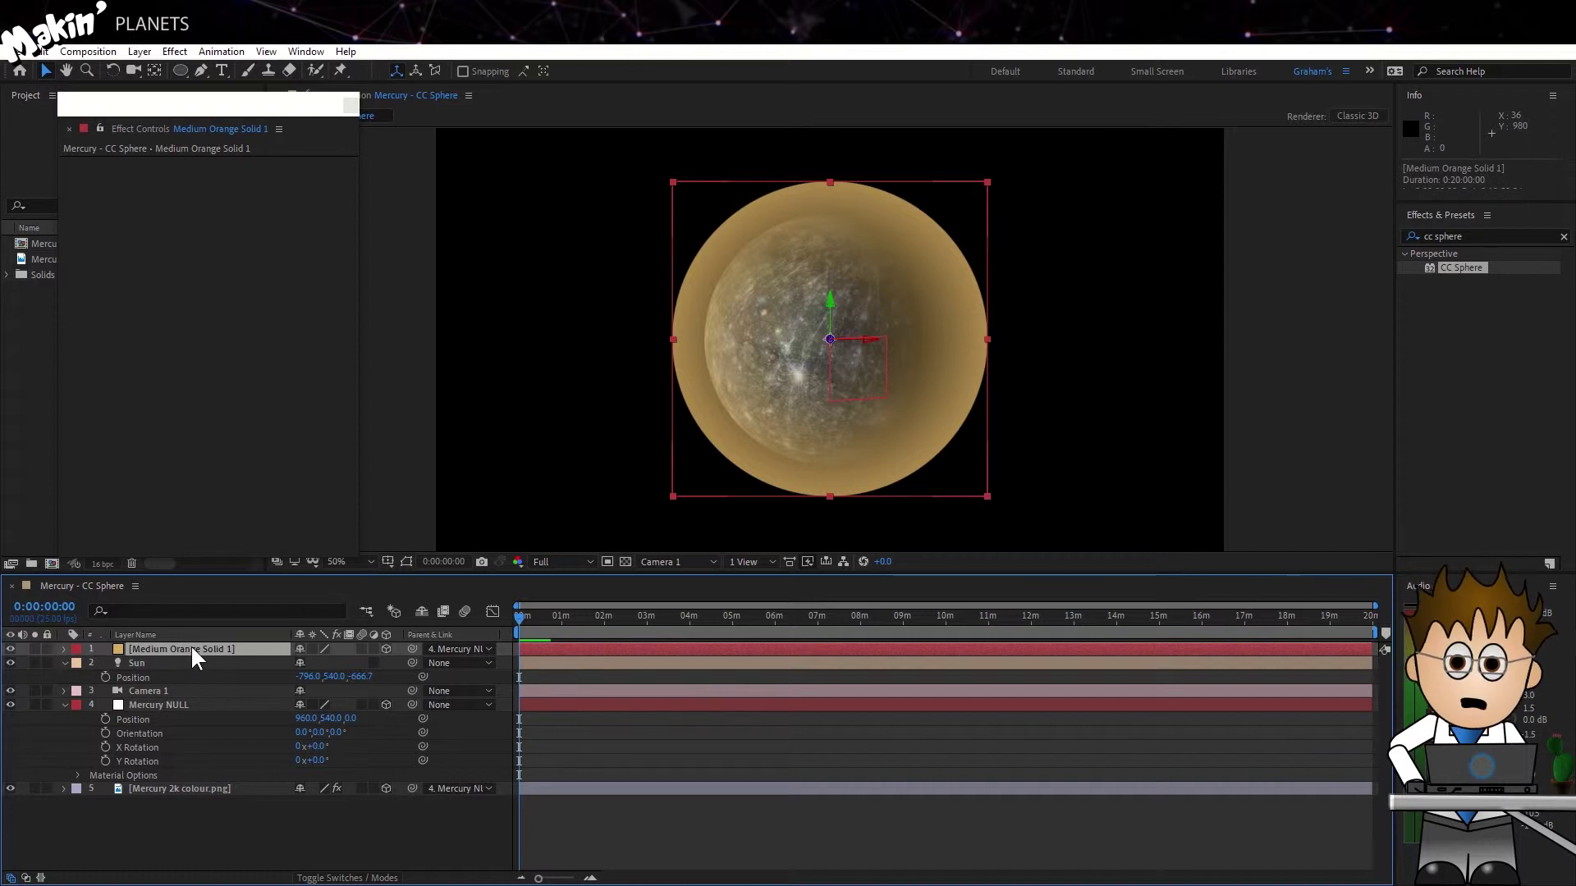
{"action": "key", "text": "p"}
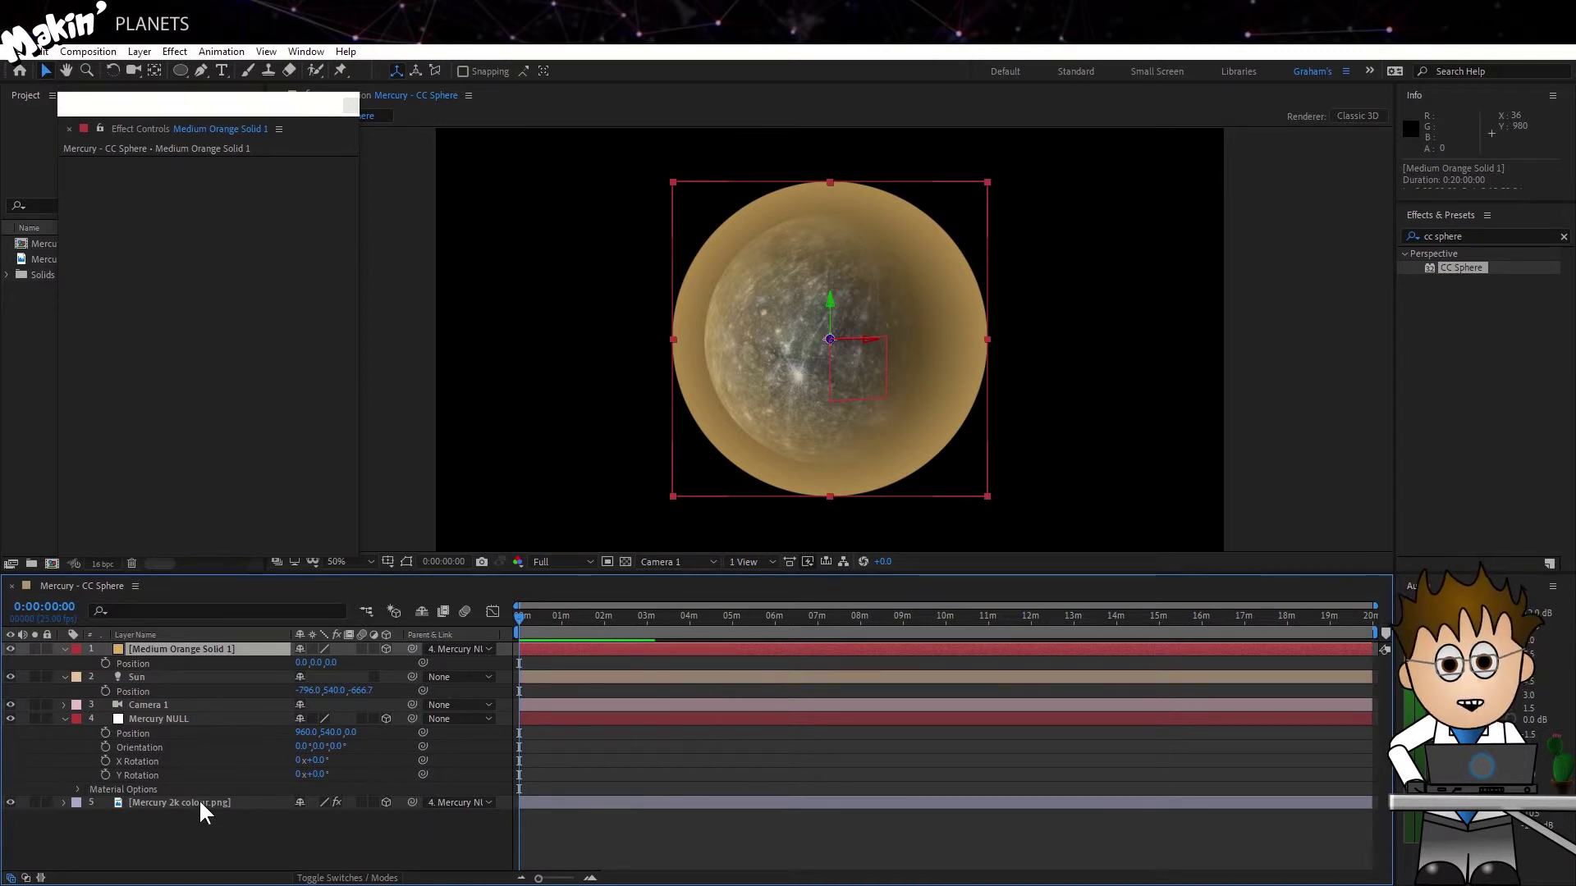
{"action": "left_click", "coordinate": [220, 840]}
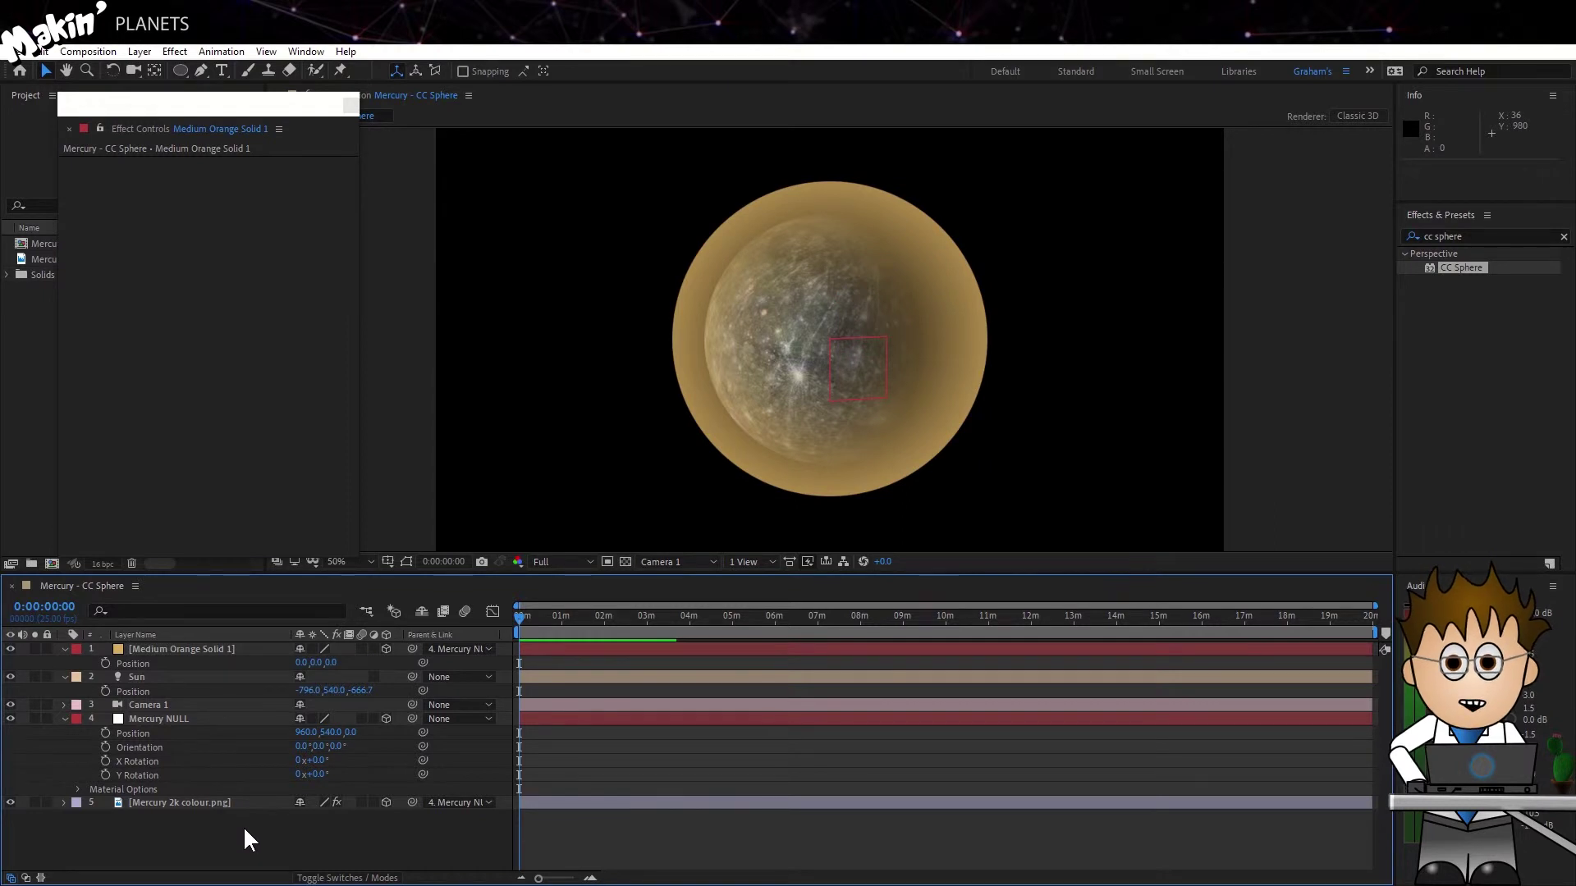
{"action": "left_click", "coordinate": [214, 802]}
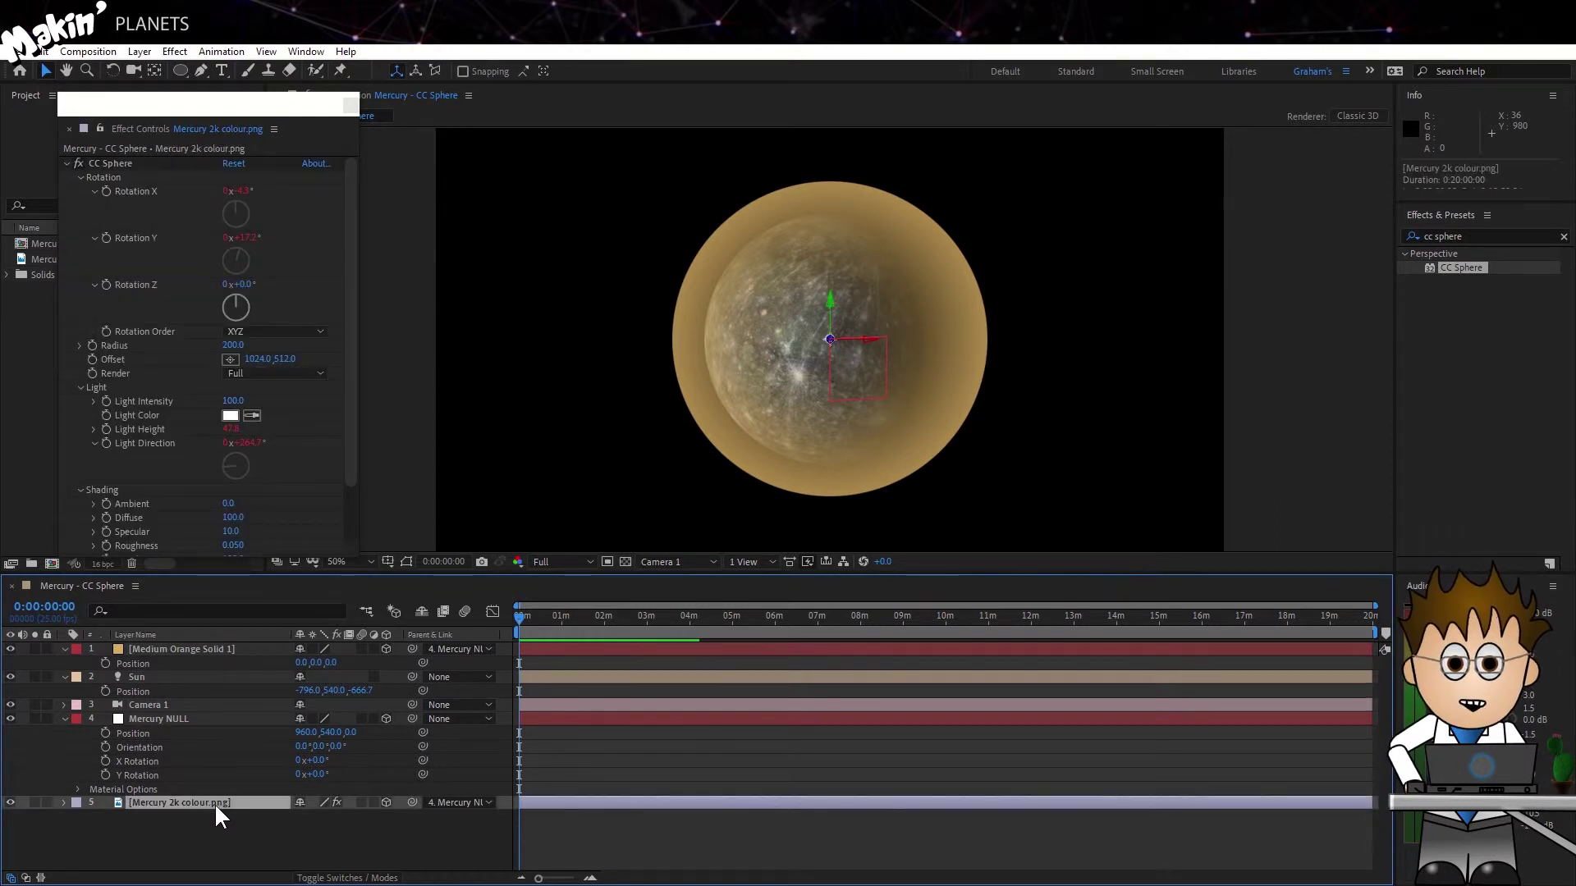
- Duplicate Mercury above the orange solid, set it as Luma matte, move both below Mercury NULL
{"action": "key", "text": "ctrl+d"}
{"action": "left_click_drag", "start_coordinate": [189, 804], "coordinate": [203, 650]}
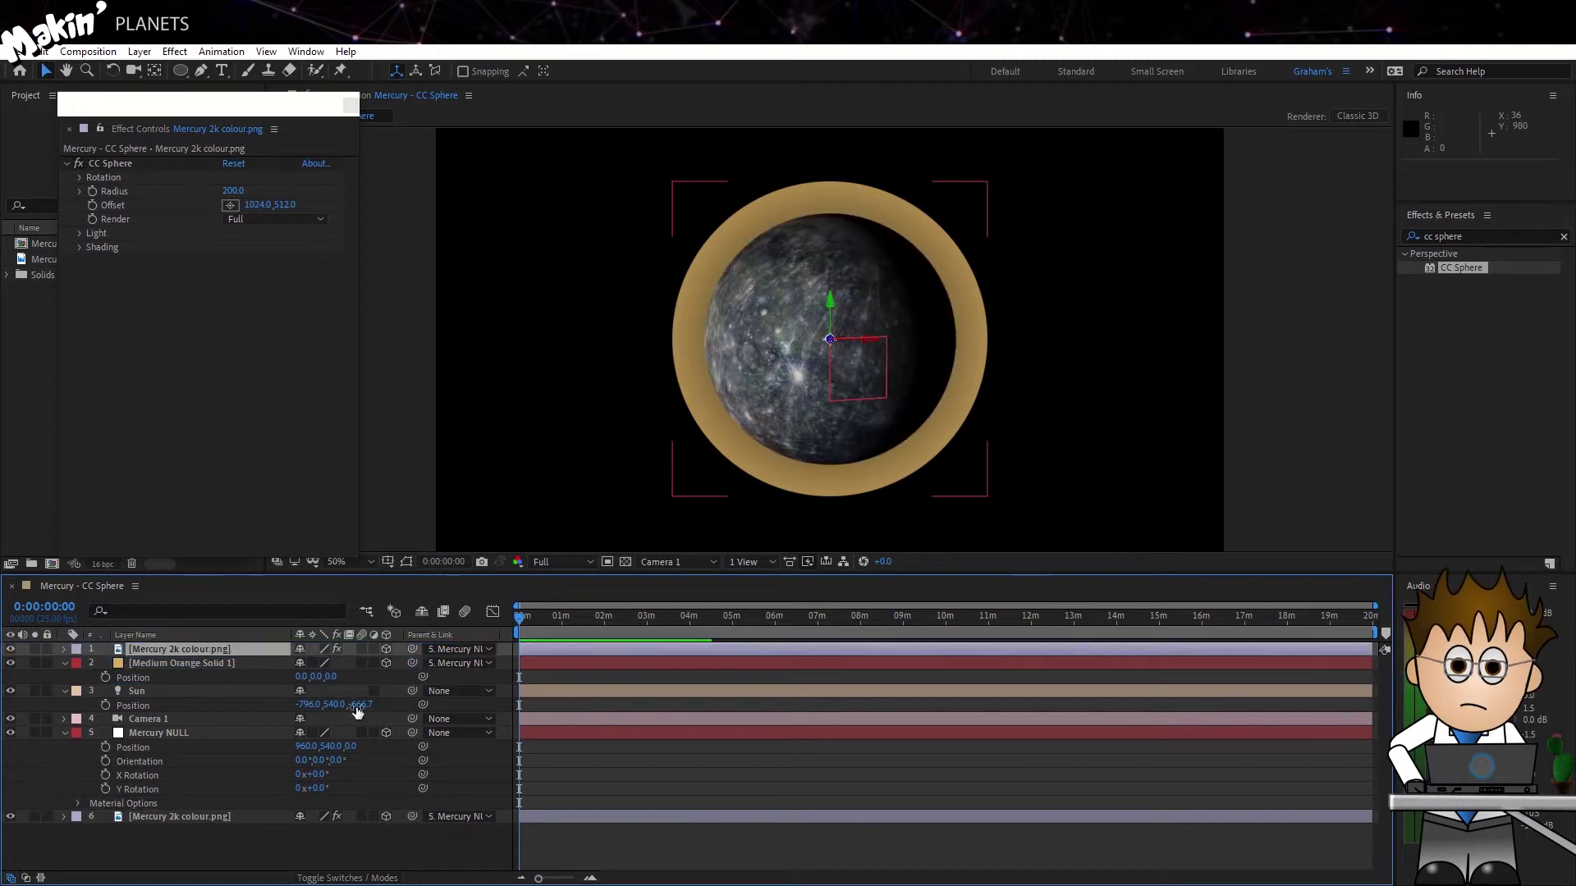
{"action": "left_click", "coordinate": [365, 877]}
{"action": "left_click", "coordinate": [391, 663]}
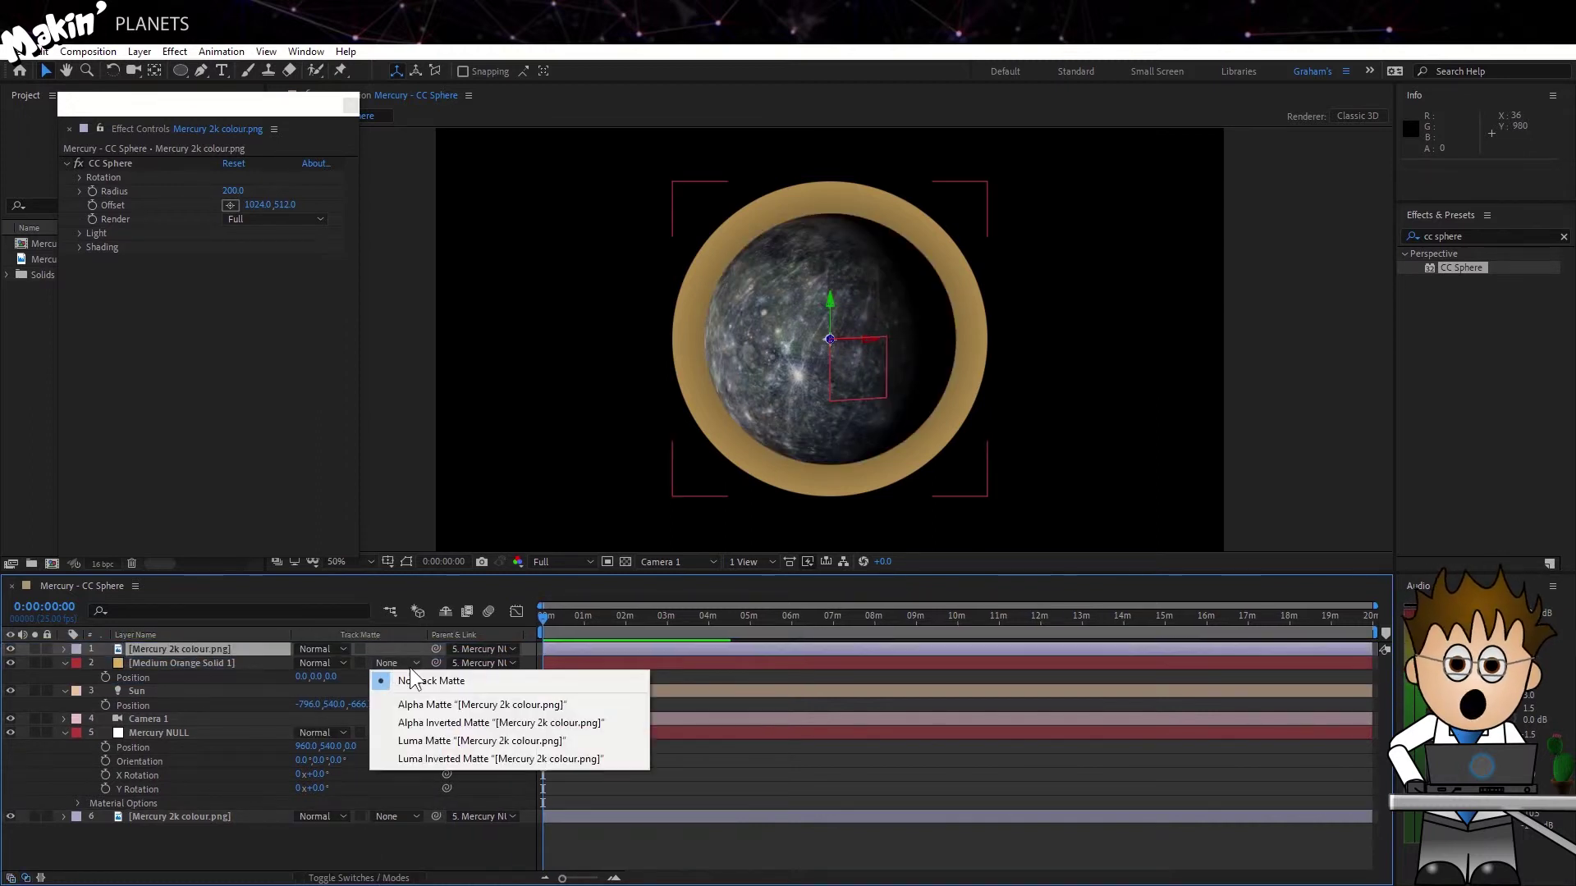
{"action": "left_click", "coordinate": [476, 739]}
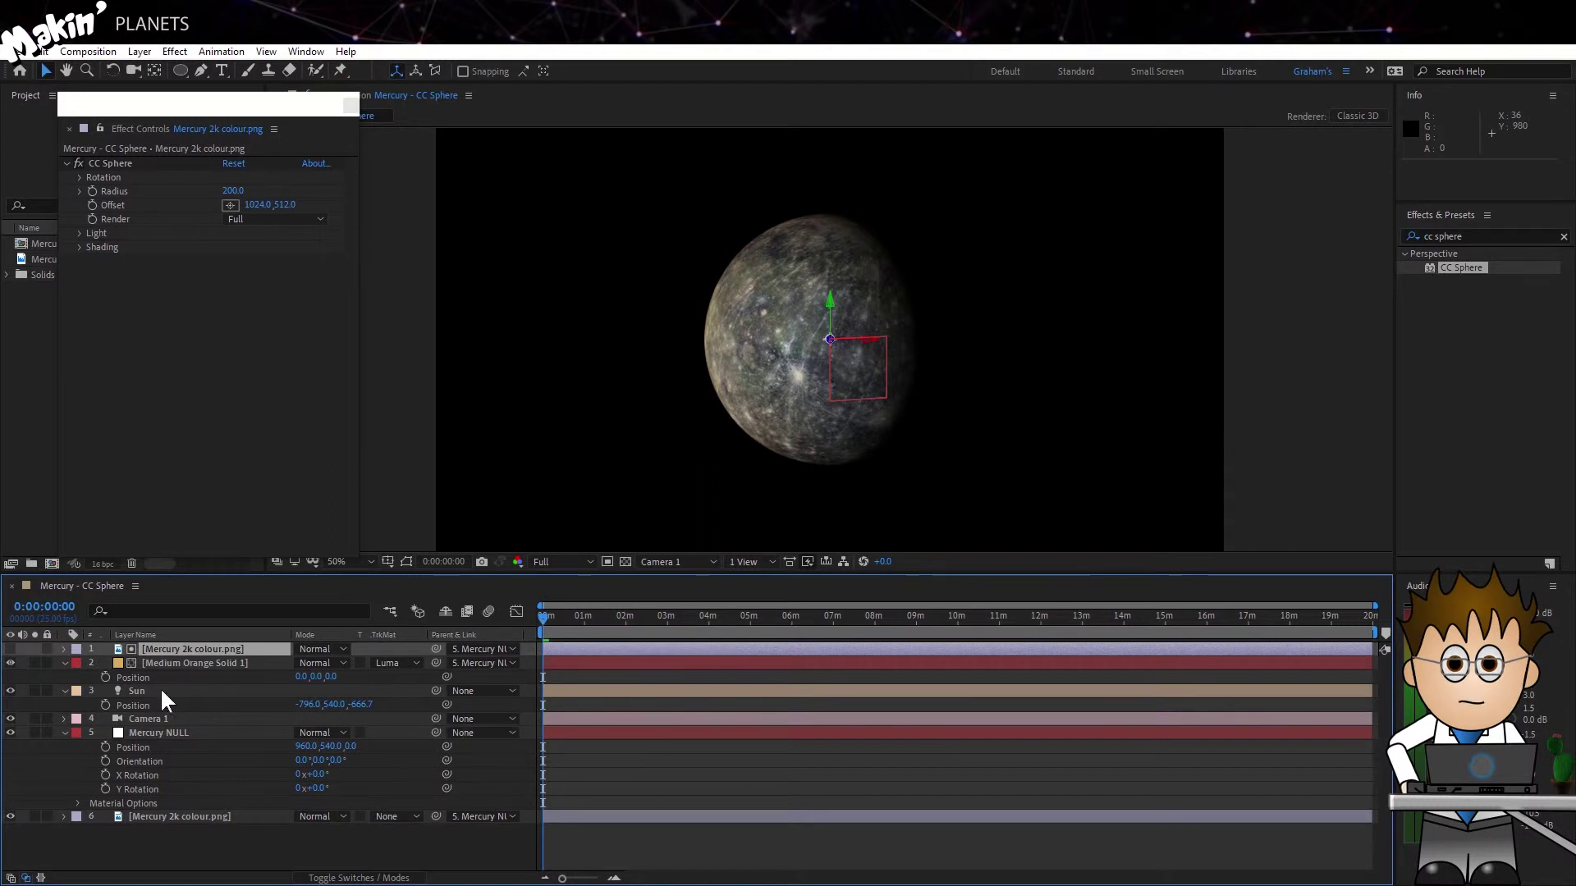
{"action": "left_click", "coordinate": [35, 664]}
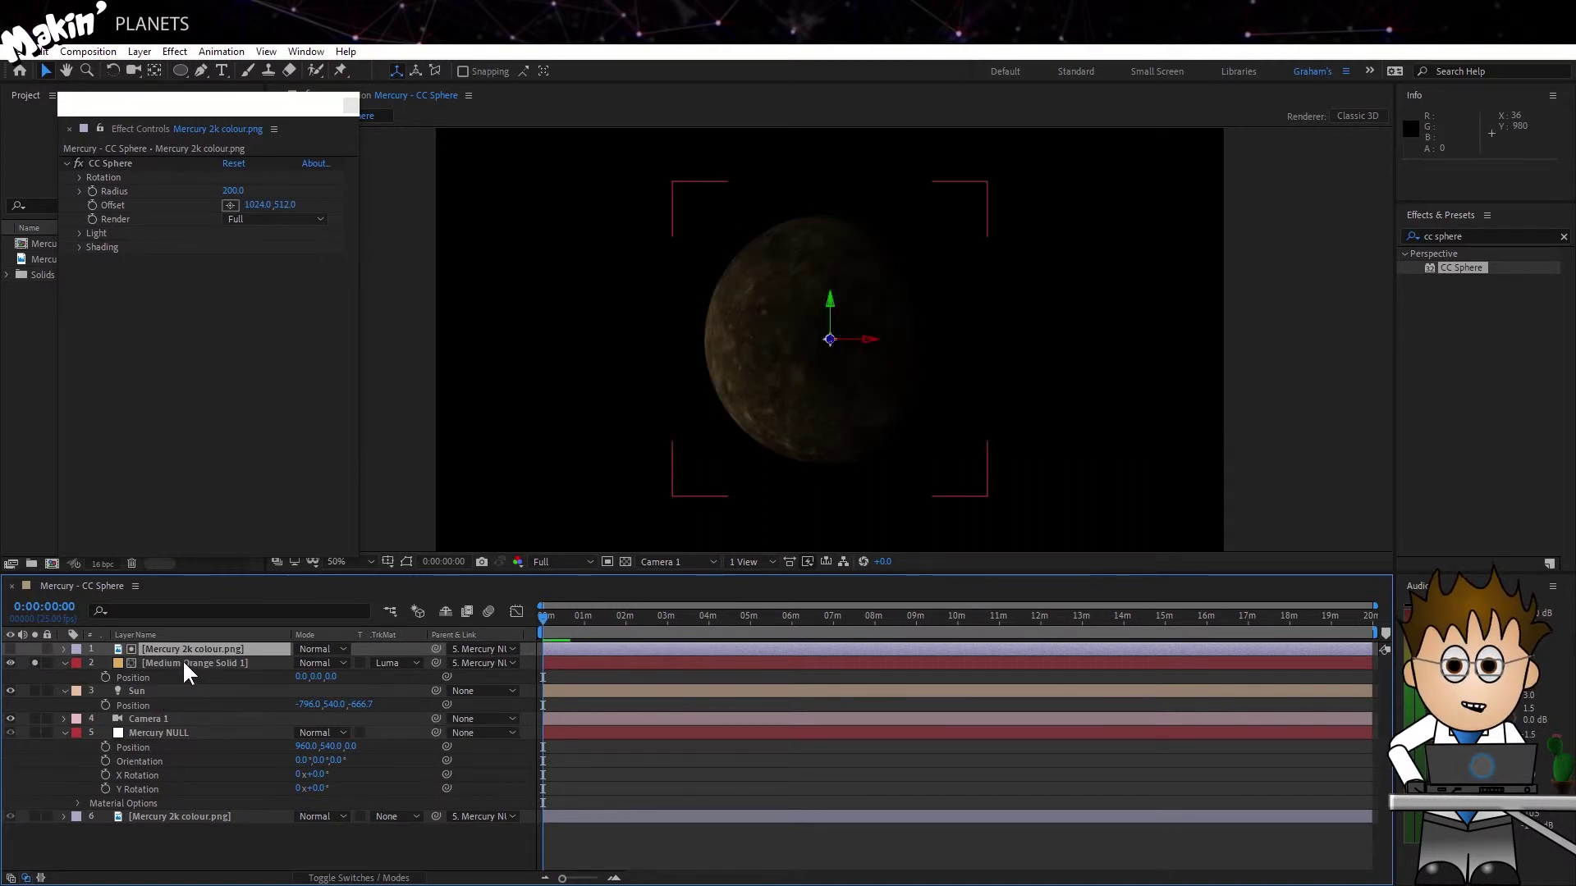
{"action": "left_click_drag", "start_coordinate": [183, 662], "coordinate": [205, 754]}
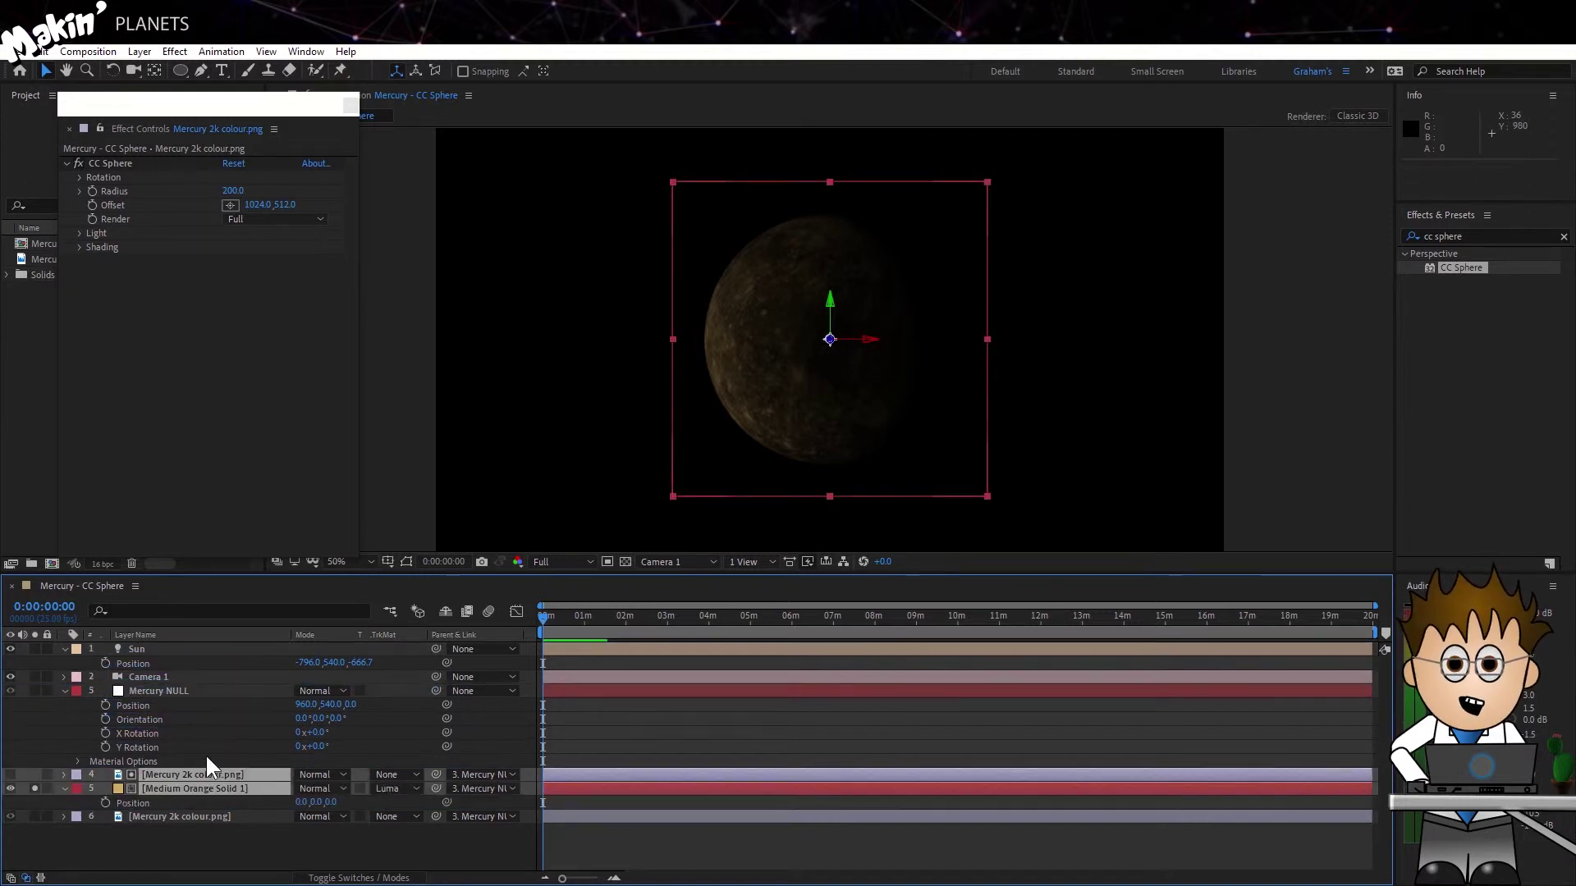
- Apply Tint to the top Mercury layer with Map Black To set to white
{"action": "left_click", "coordinate": [175, 854]}
{"action": "left_click", "coordinate": [1469, 236]}
{"action": "type", "text": "t"}
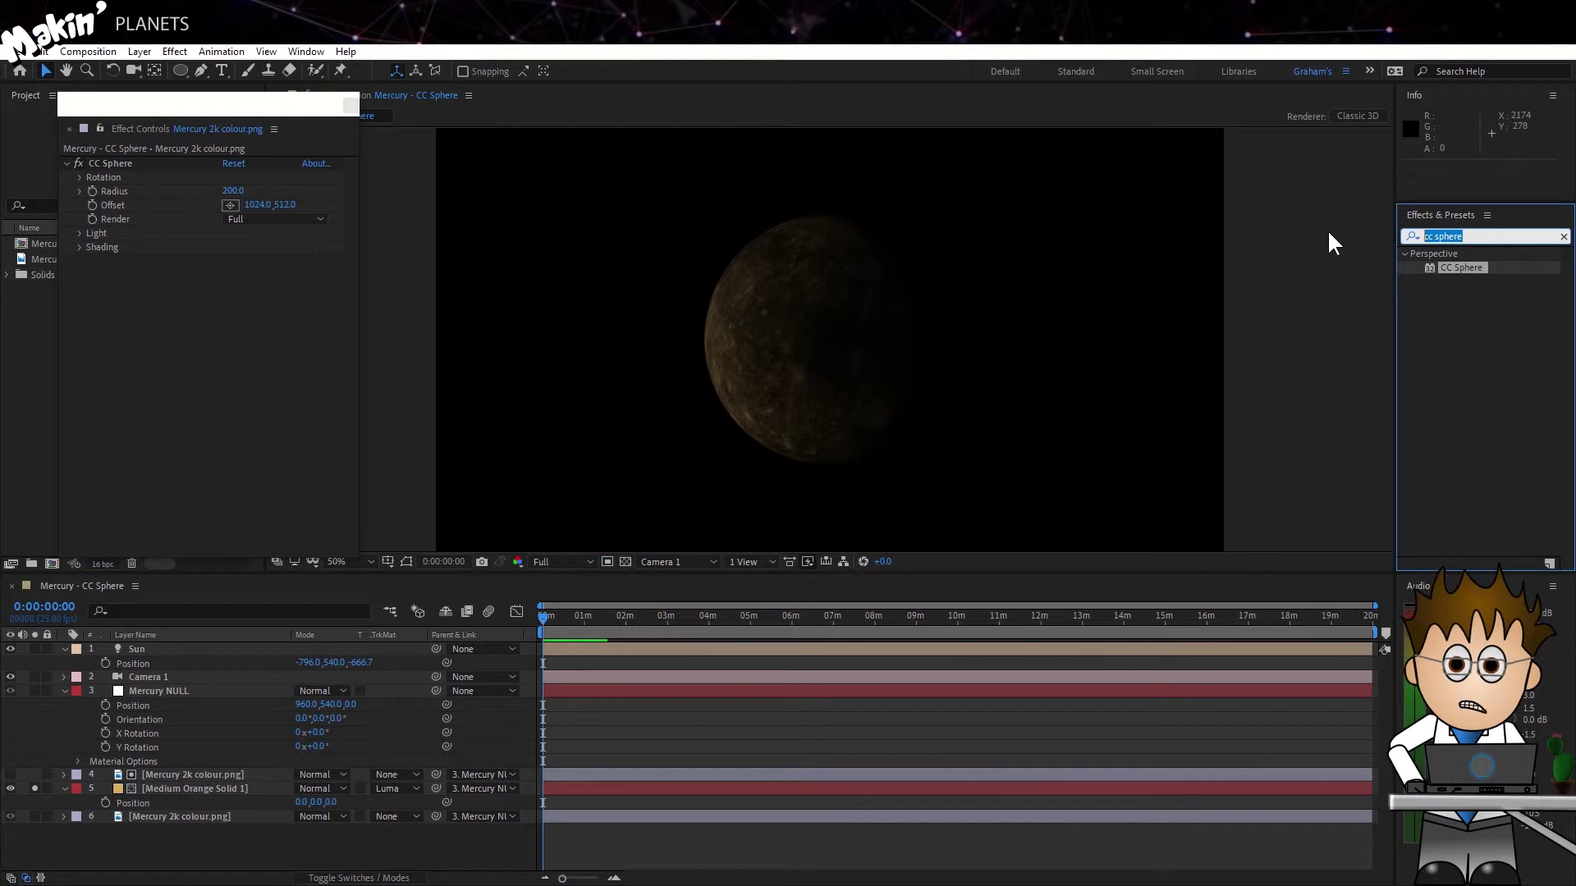
{"action": "type", "text": "int"}
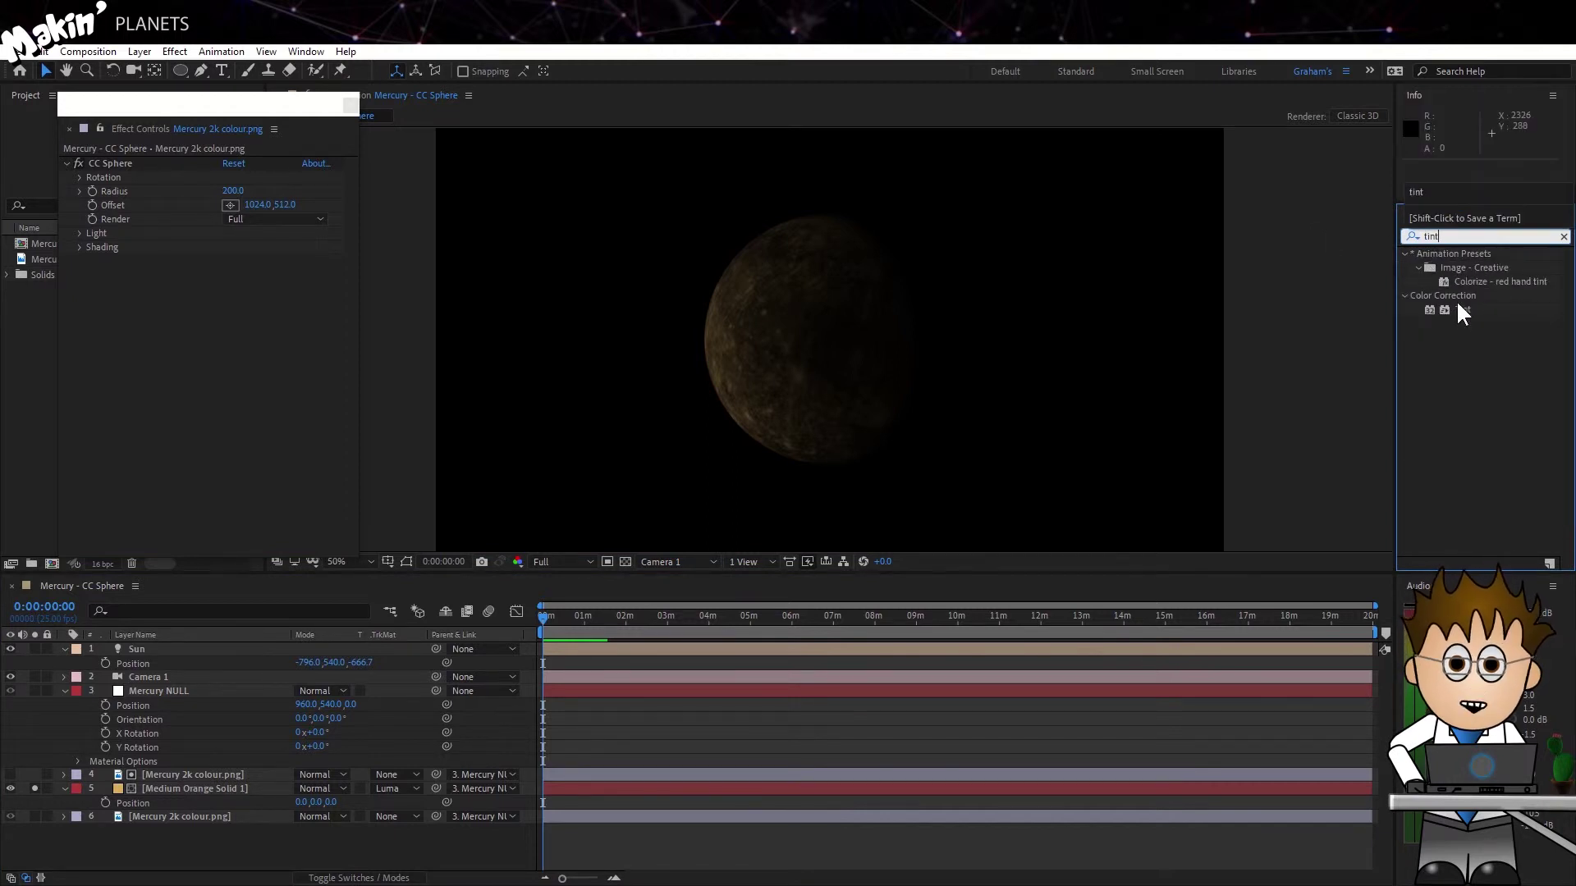
{"action": "left_click_drag", "start_coordinate": [1461, 309], "coordinate": [180, 775]}
{"action": "left_click", "coordinate": [230, 275]}
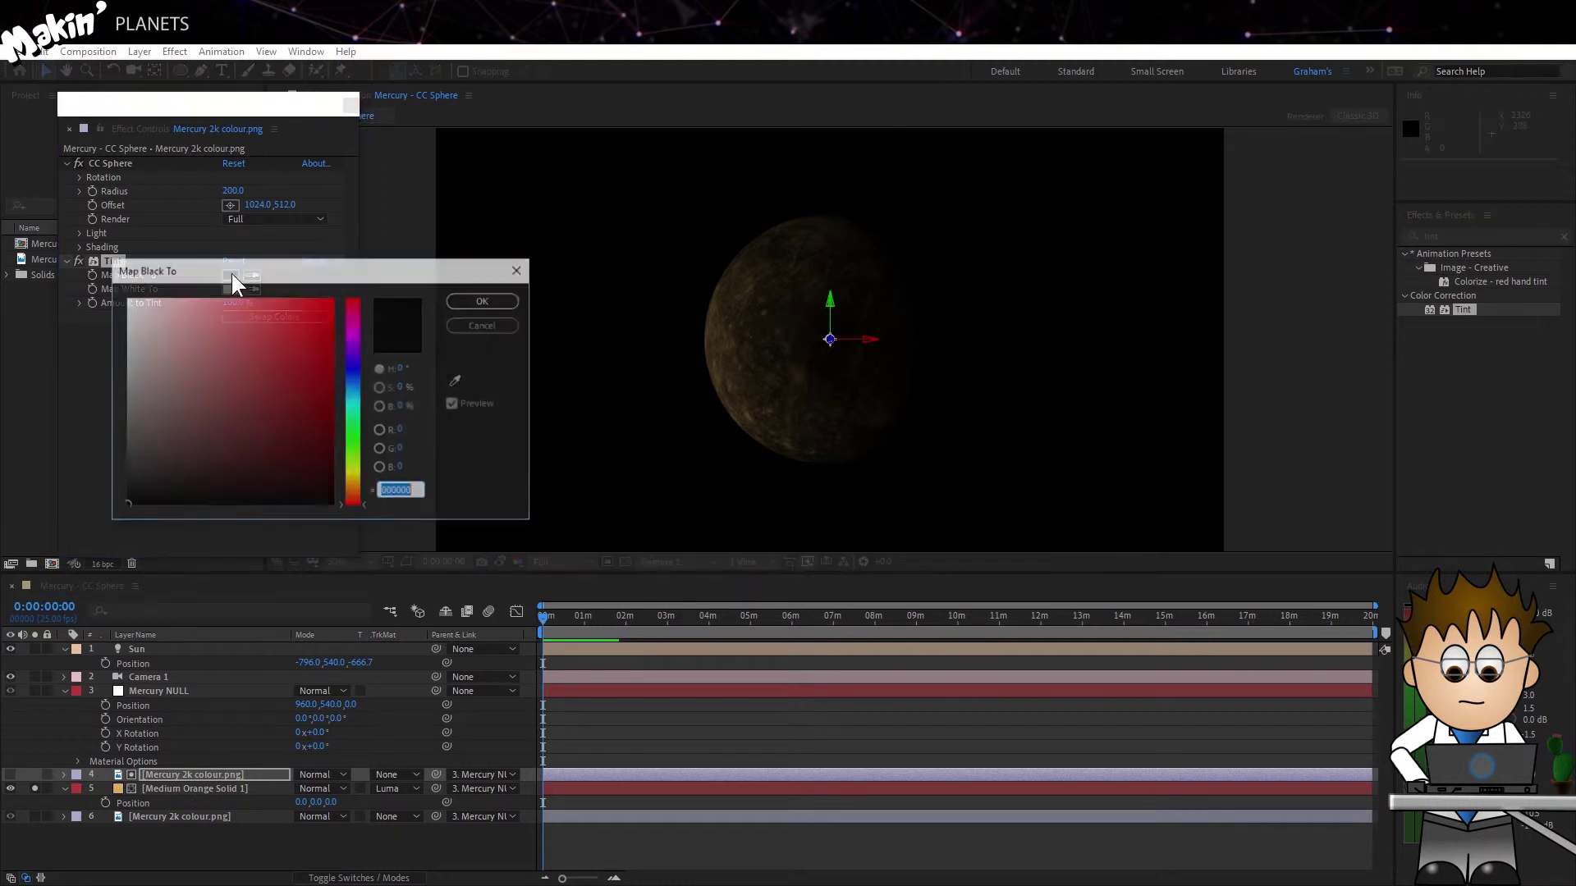
{"action": "mouse_move", "coordinate": [140, 309]}
{"action": "left_mouse_down"}
{"action": "mouse_move", "coordinate": [130, 274]}
{"action": "mouse_move", "coordinate": [175, 224]}
{"action": "mouse_move", "coordinate": [176, 156]}
{"action": "left_mouse_up"}
{"action": "left_click", "coordinate": [483, 301]}
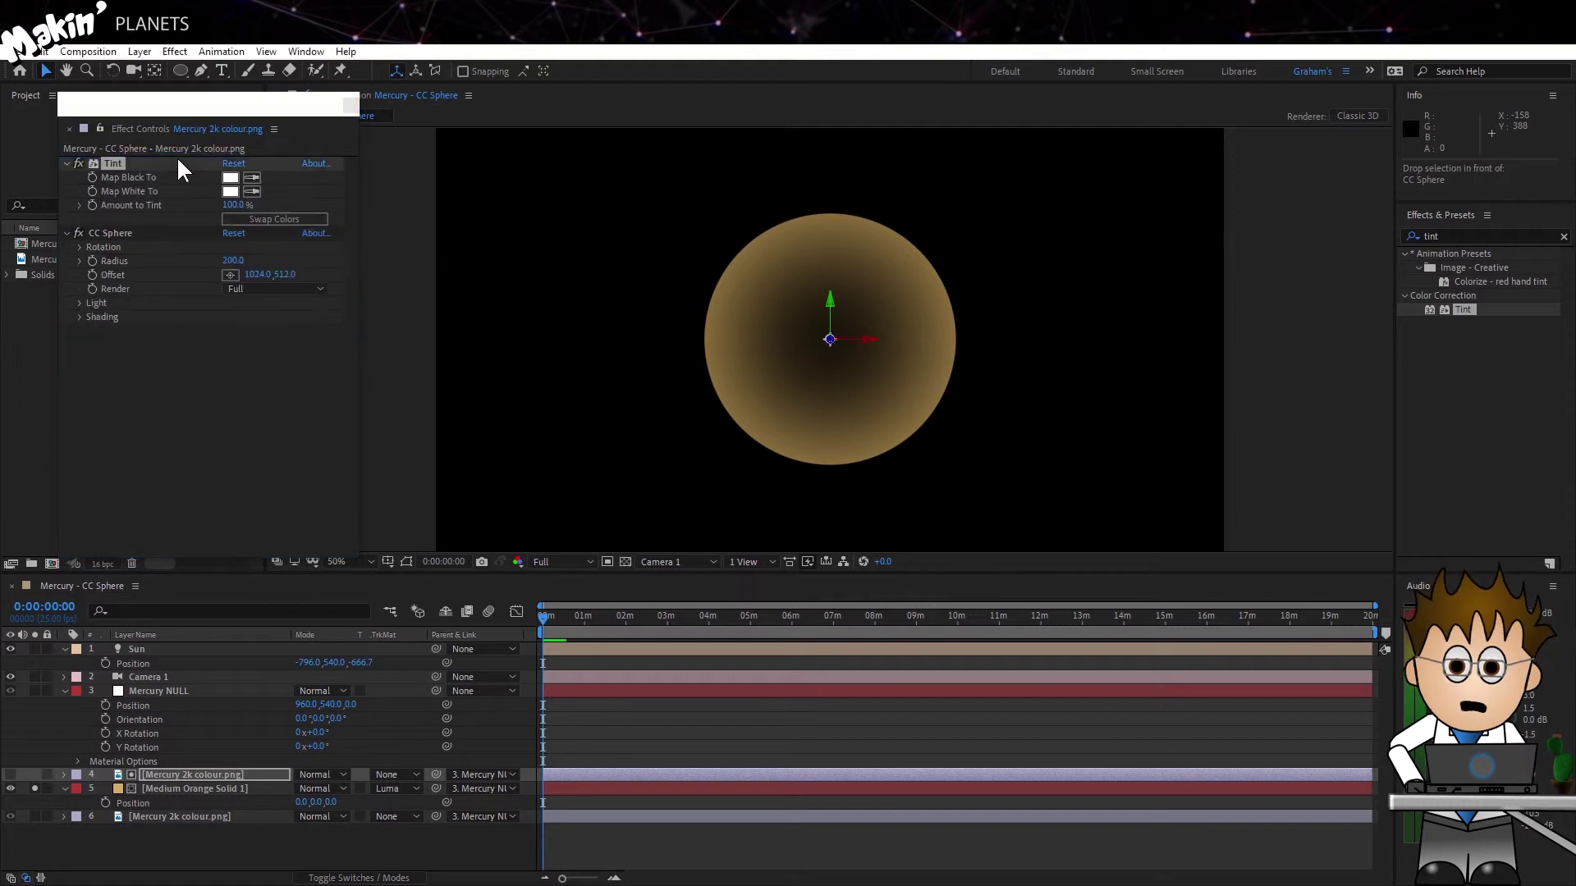
- Solo and unsolo the Mercury matte and orange solid to check, then hide the matte
{"action": "left_click", "coordinate": [10, 774]}
{"action": "left_click", "coordinate": [35, 774]}
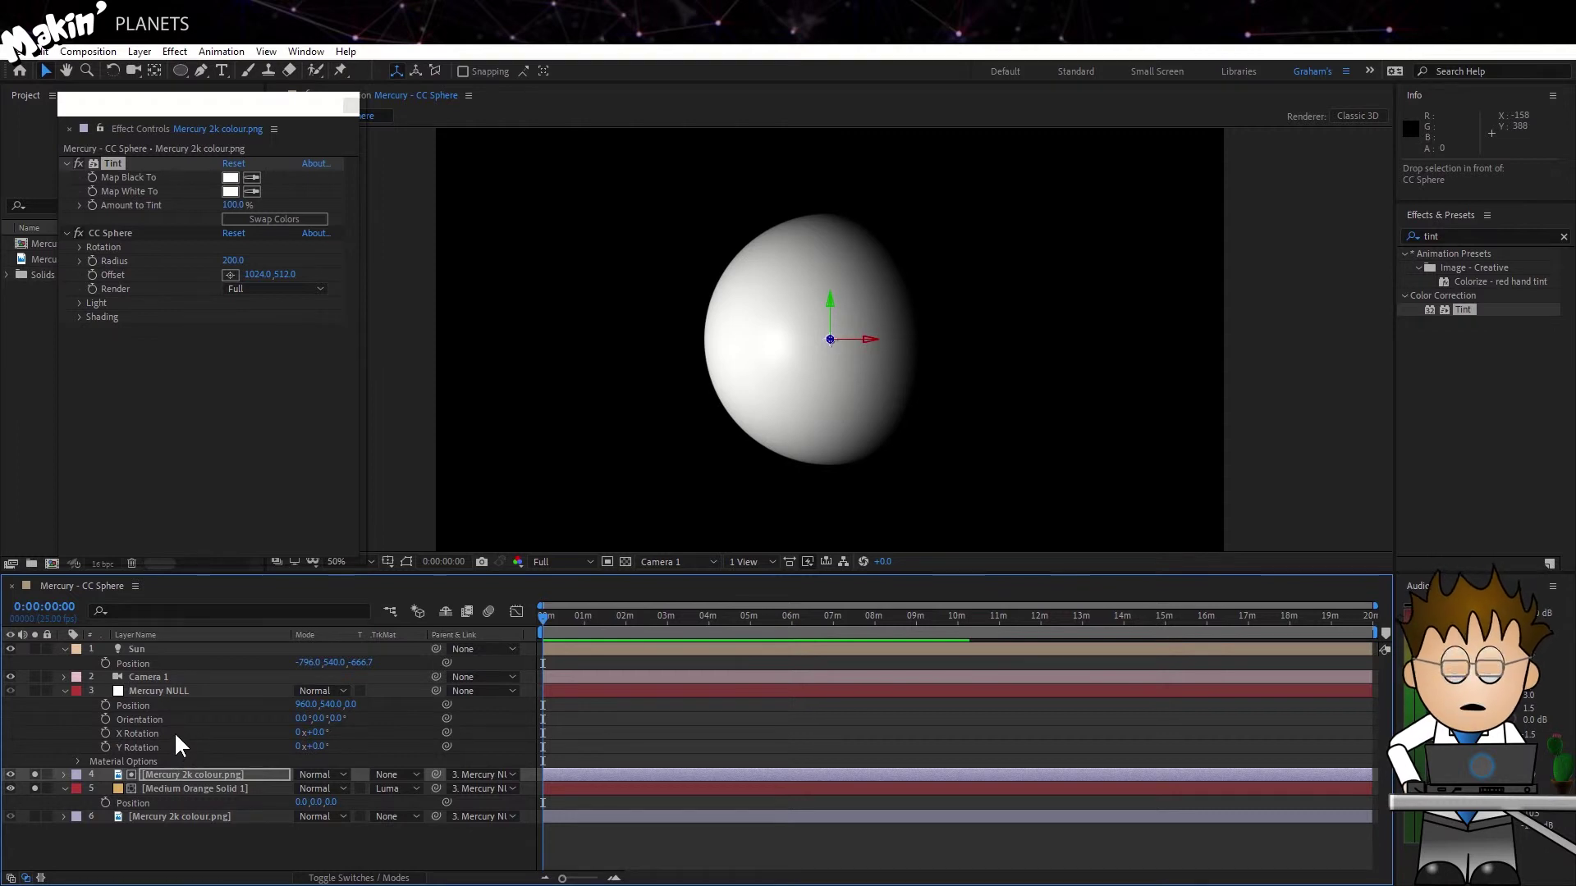
{"action": "left_click", "coordinate": [35, 788]}
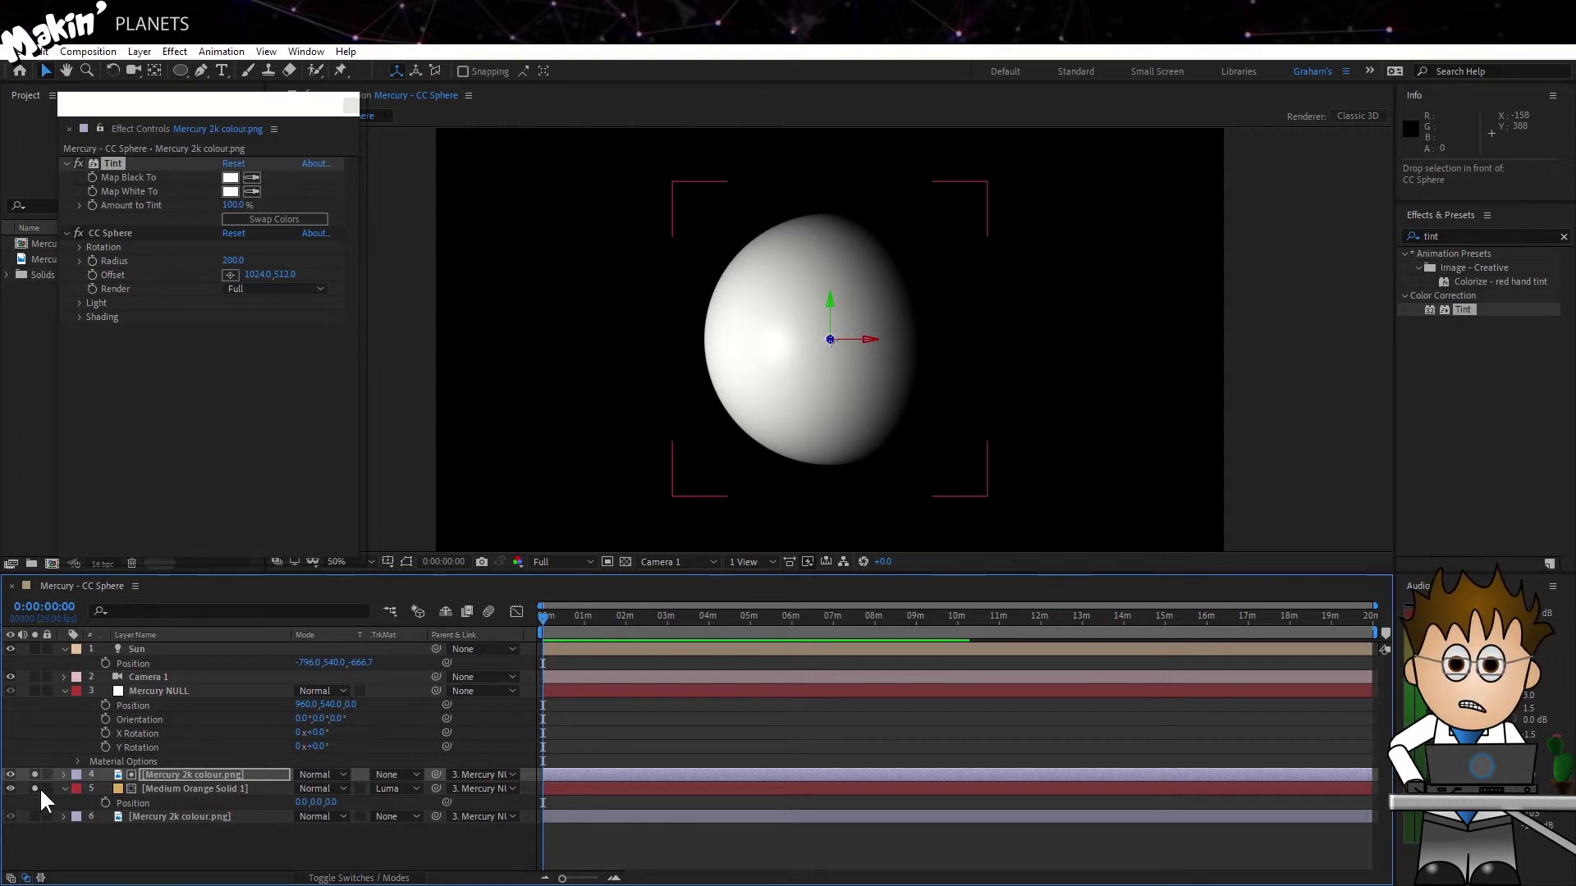
{"action": "left_click", "coordinate": [36, 788]}
{"action": "left_click", "coordinate": [38, 773]}
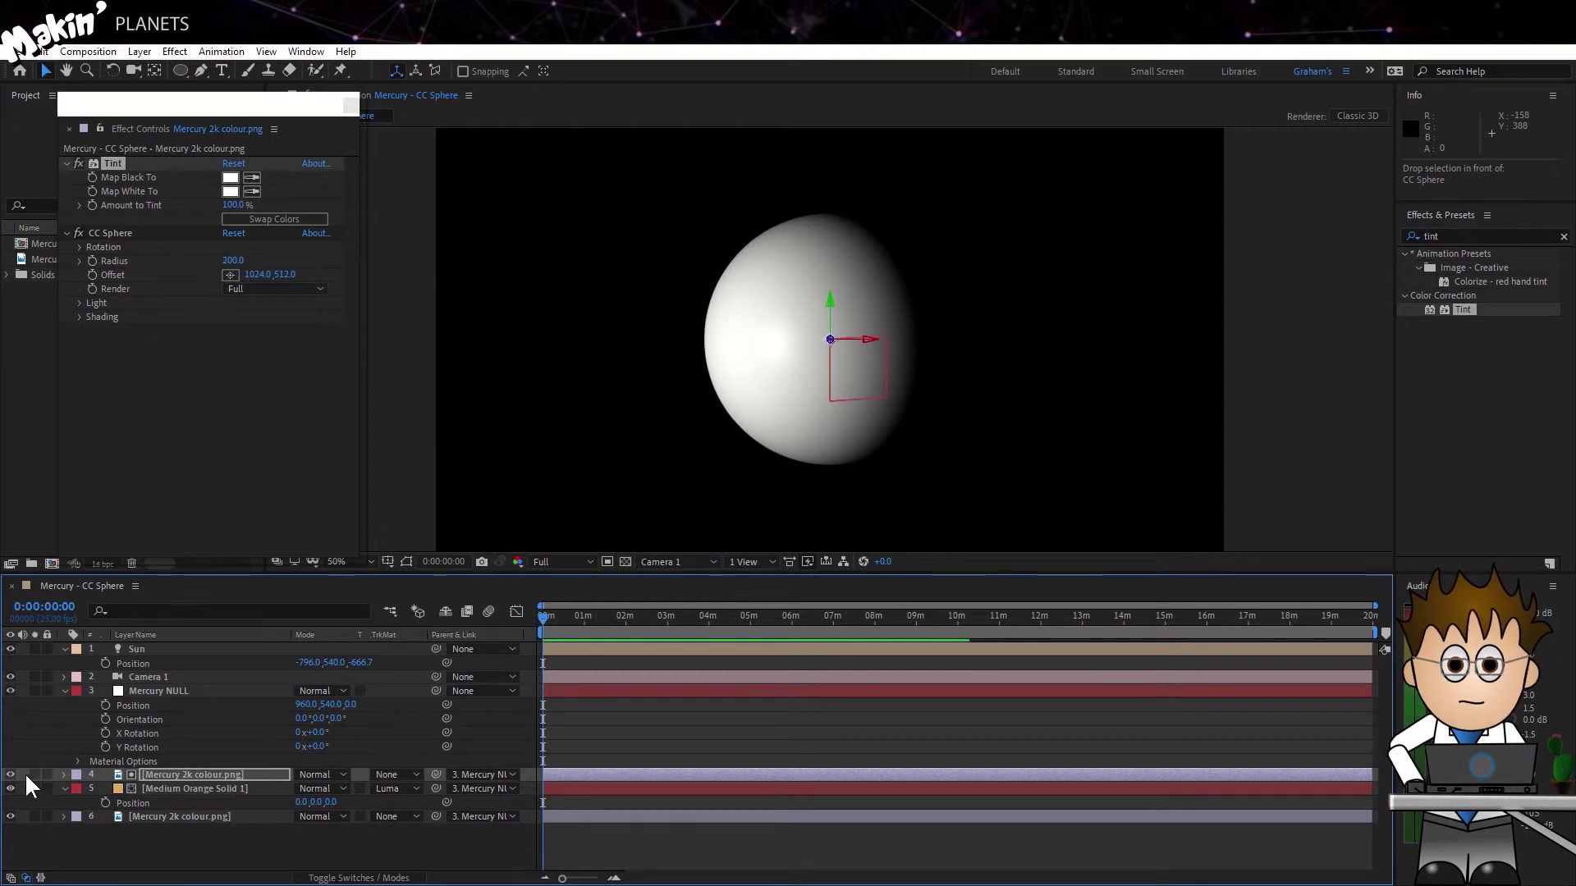
{"action": "left_click", "coordinate": [11, 775]}
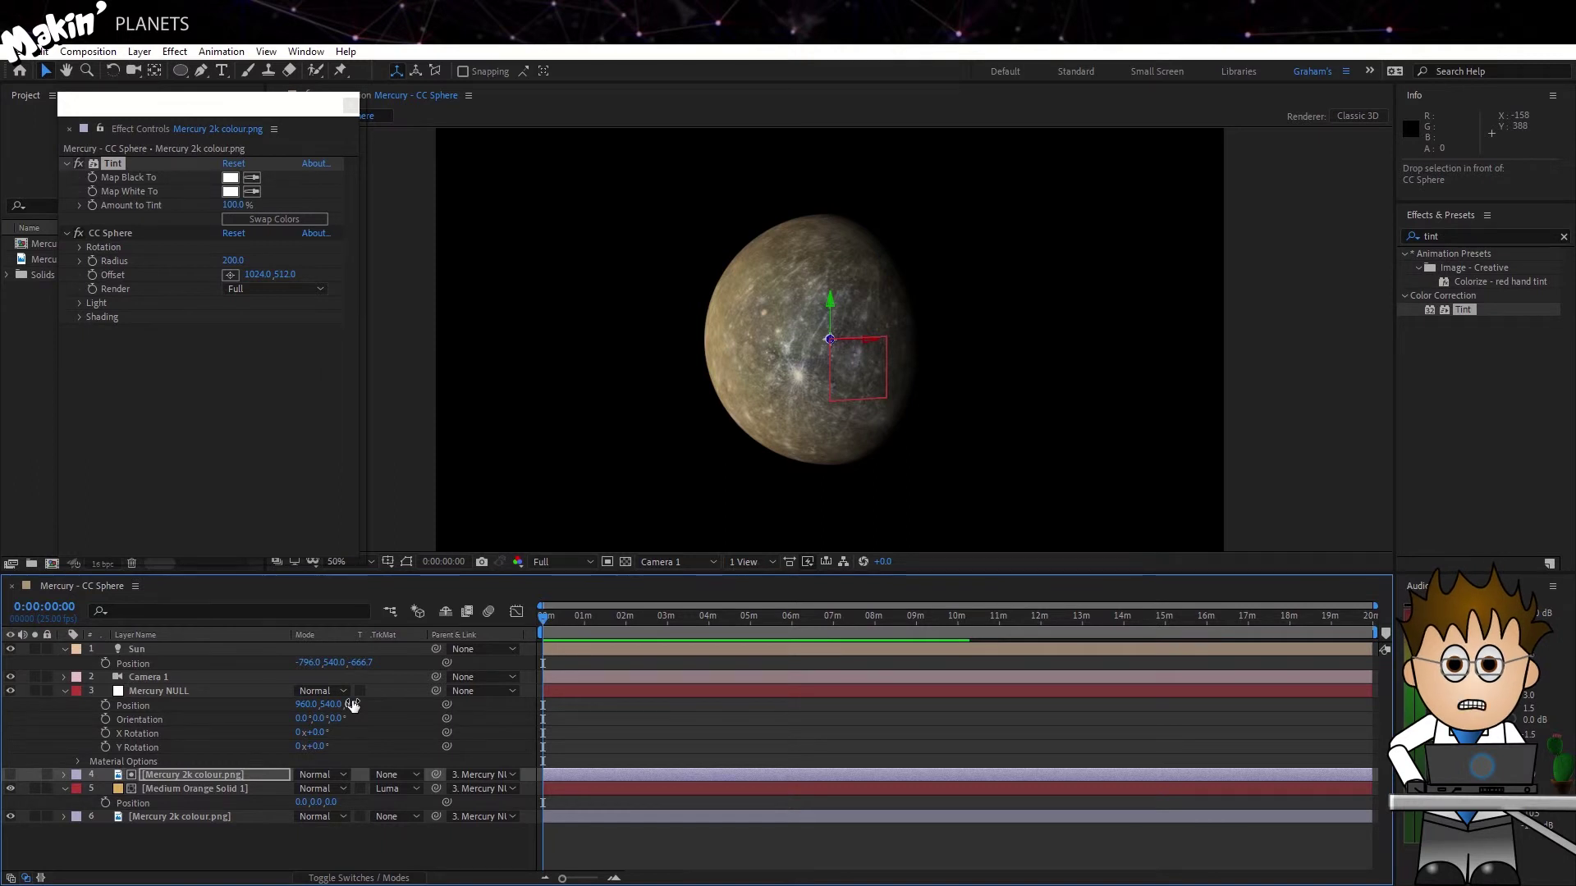
- In Top view, set the orange solid's Position Z to -20
{"action": "left_click", "coordinate": [686, 560]}
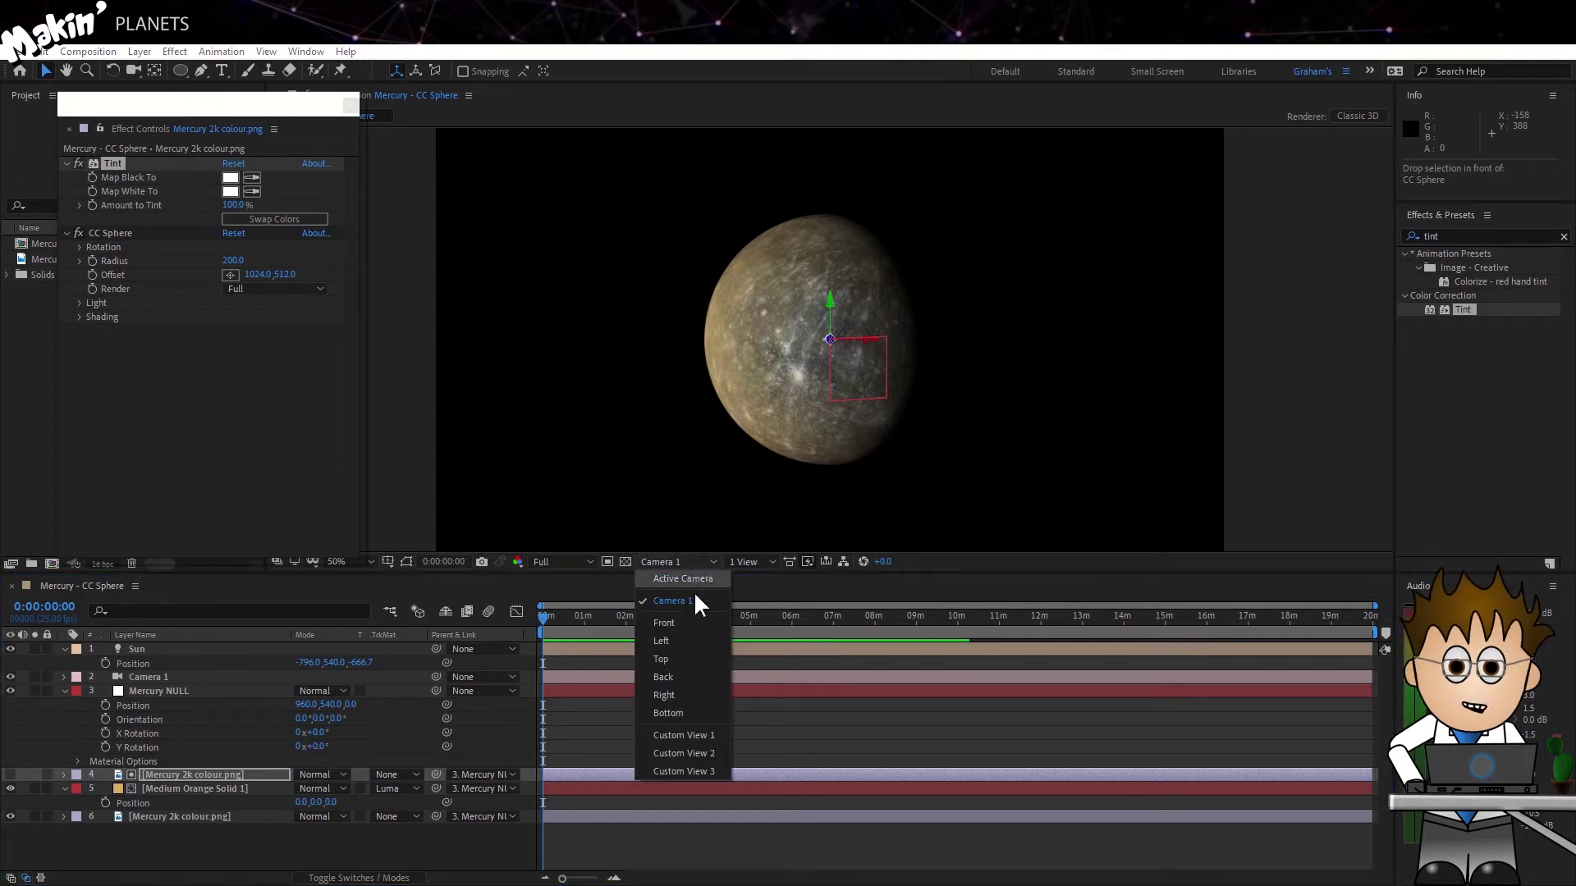
{"action": "left_click", "coordinate": [691, 654]}
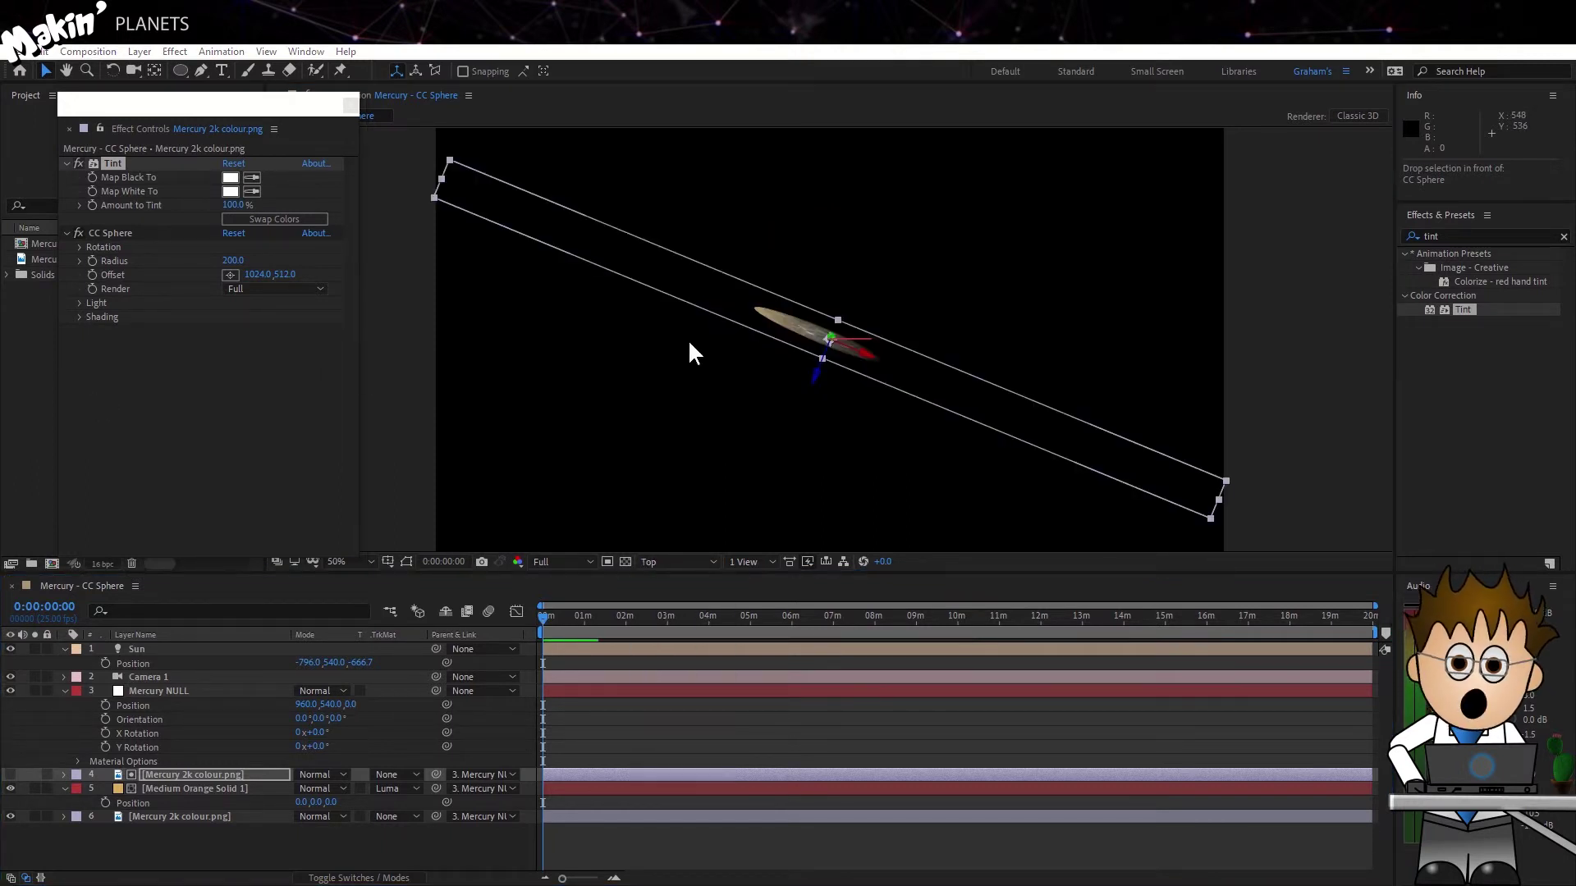
{"action": "scroll", "coordinate": [824, 327], "scroll_direction": "up", "scroll_amount": 4}
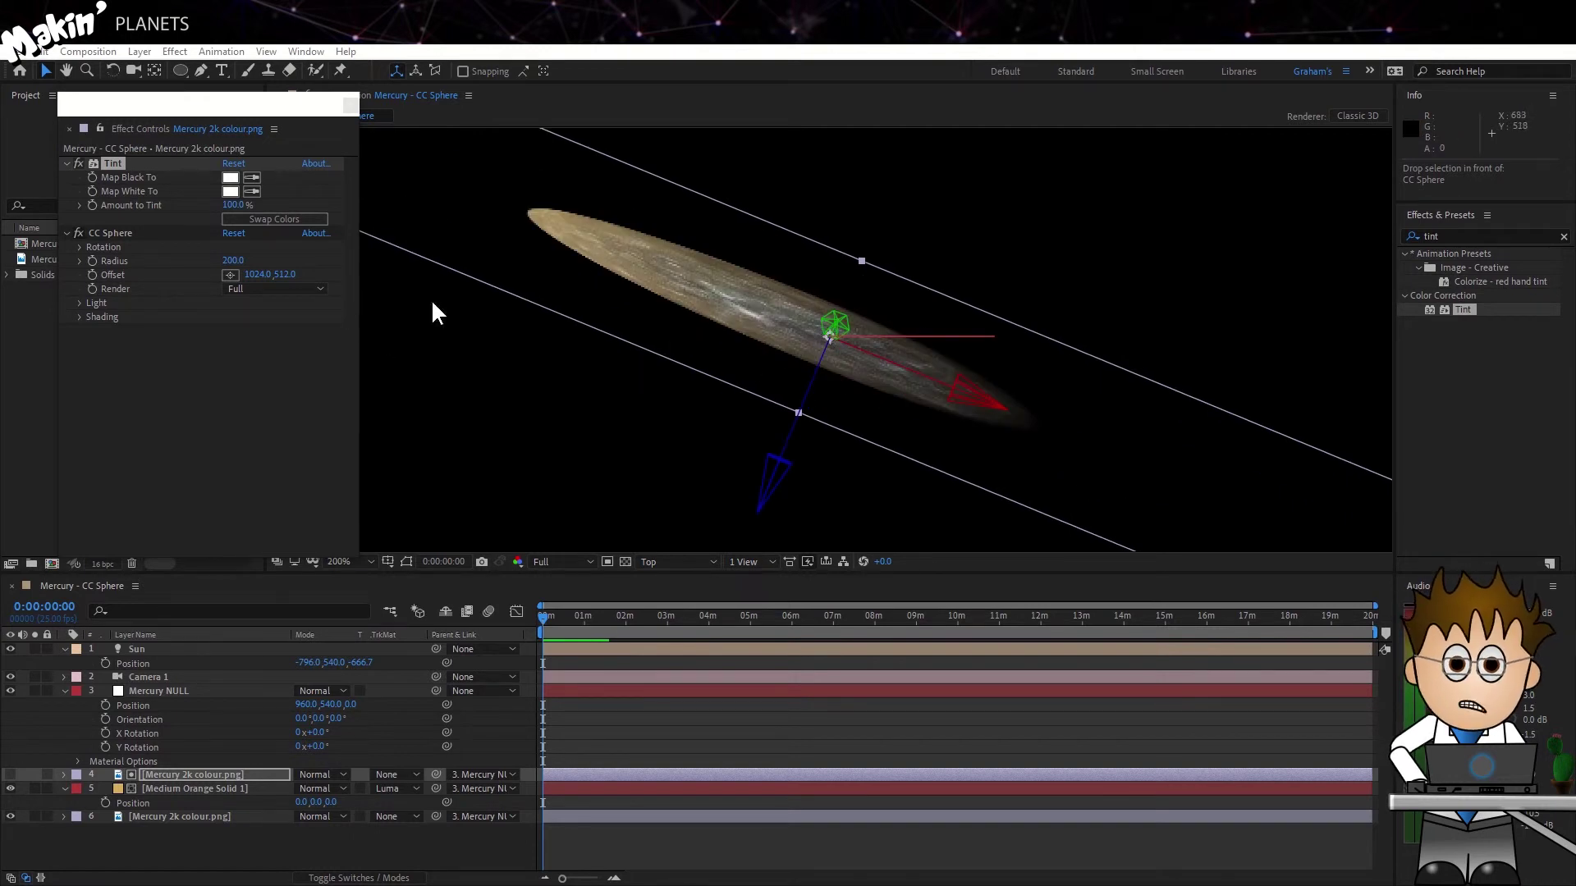
{"action": "left_click", "coordinate": [174, 676]}
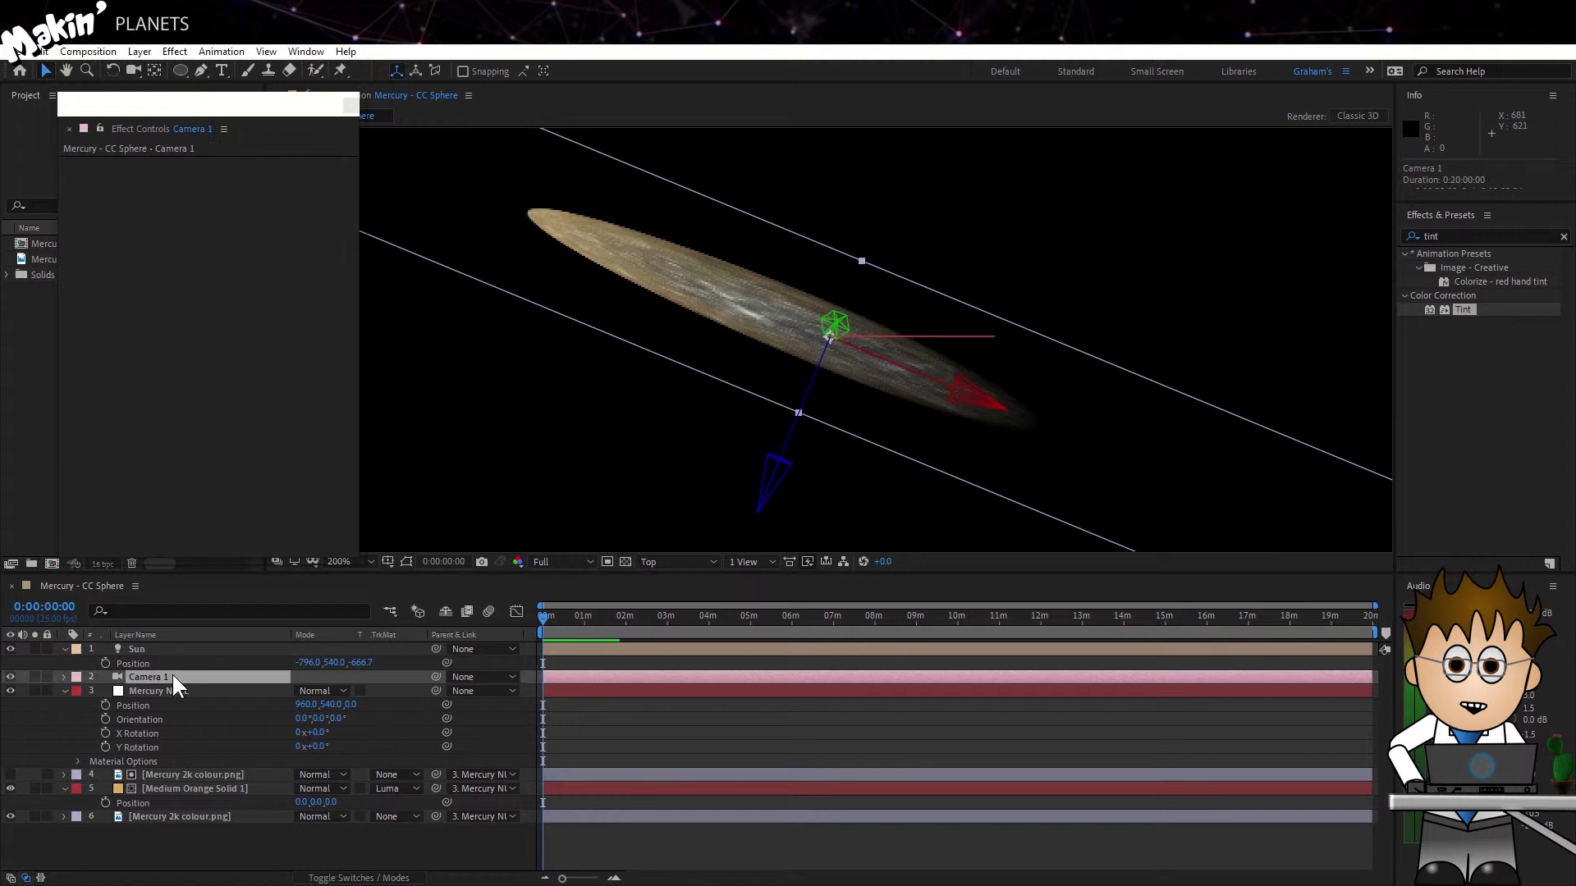
{"action": "scroll", "coordinate": [670, 400], "scroll_direction": "down", "scroll_amount": 4}
{"action": "left_click", "coordinate": [668, 405]}
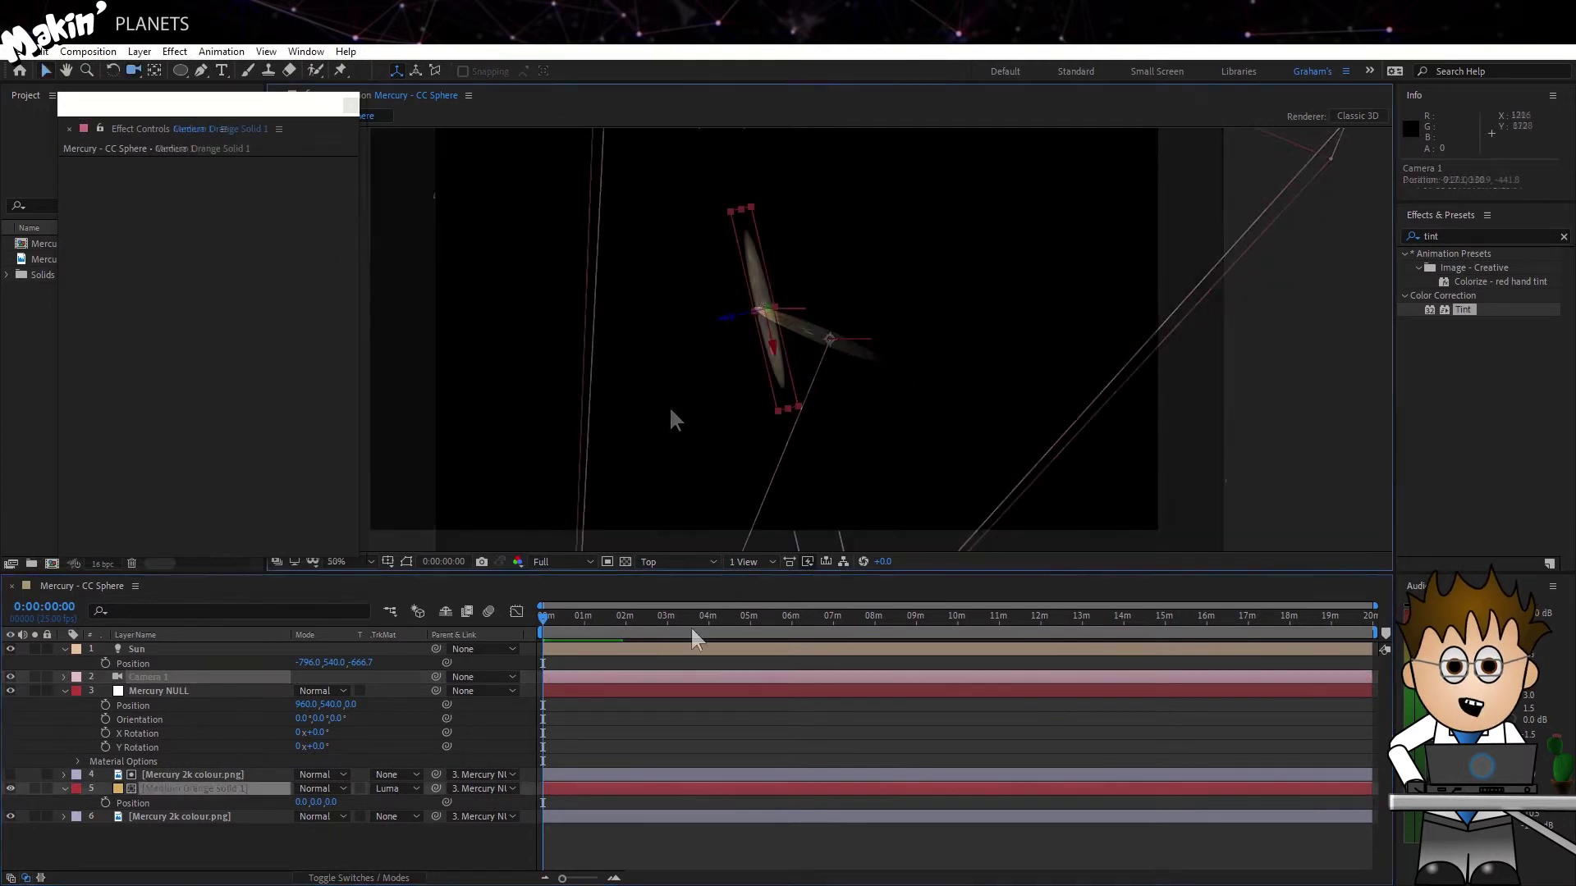
{"action": "left_click", "coordinate": [167, 790]}
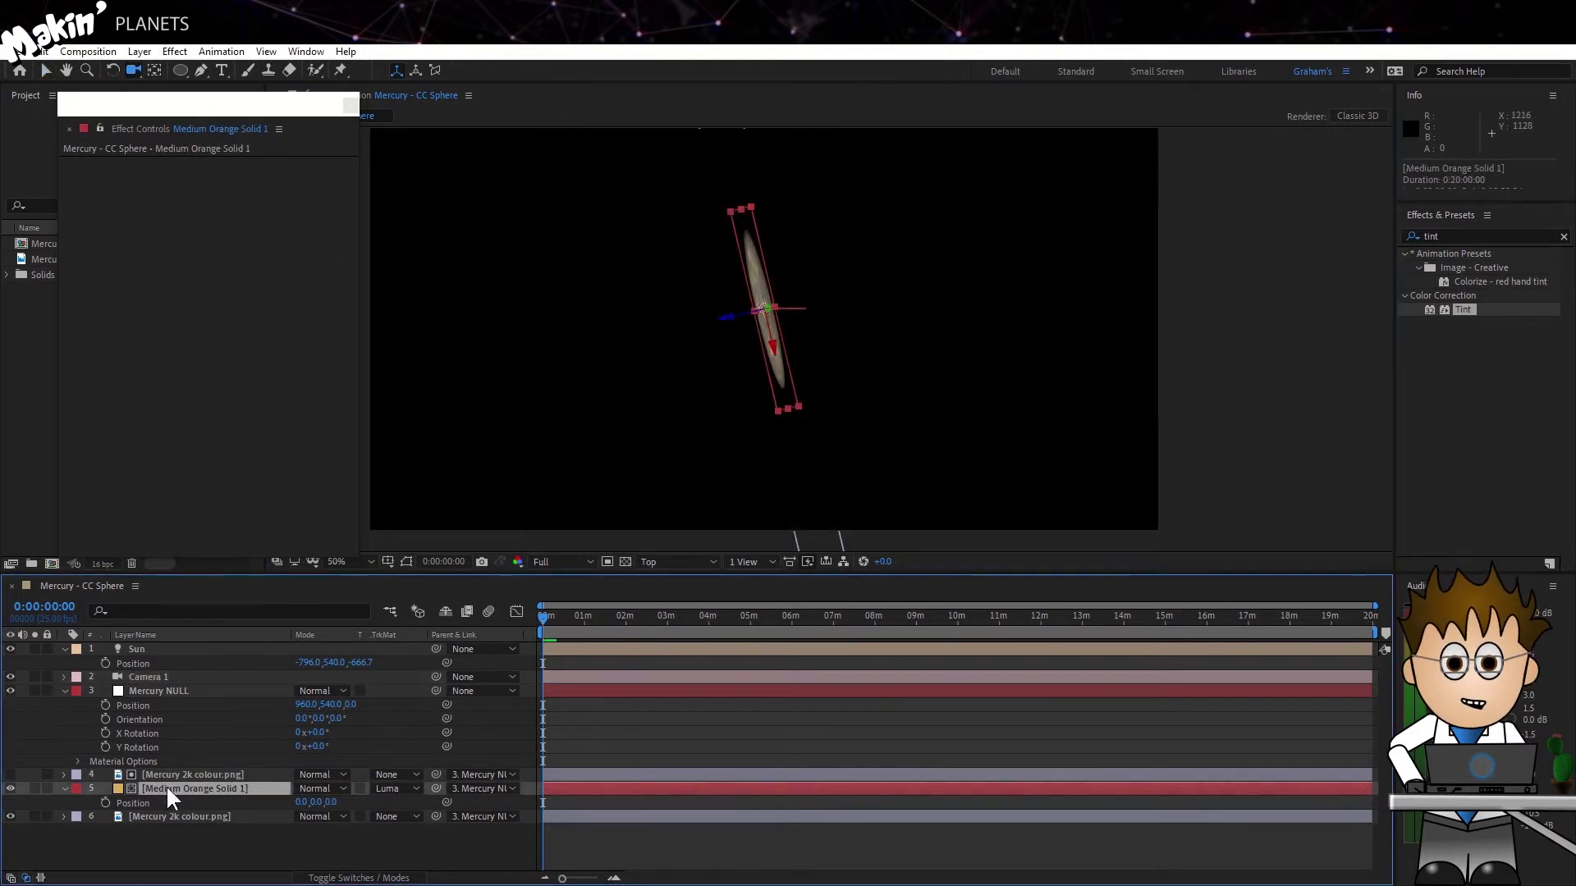
{"action": "left_click", "coordinate": [331, 802]}
{"action": "type", "text": "-20"}
{"action": "key", "text": "Return"}
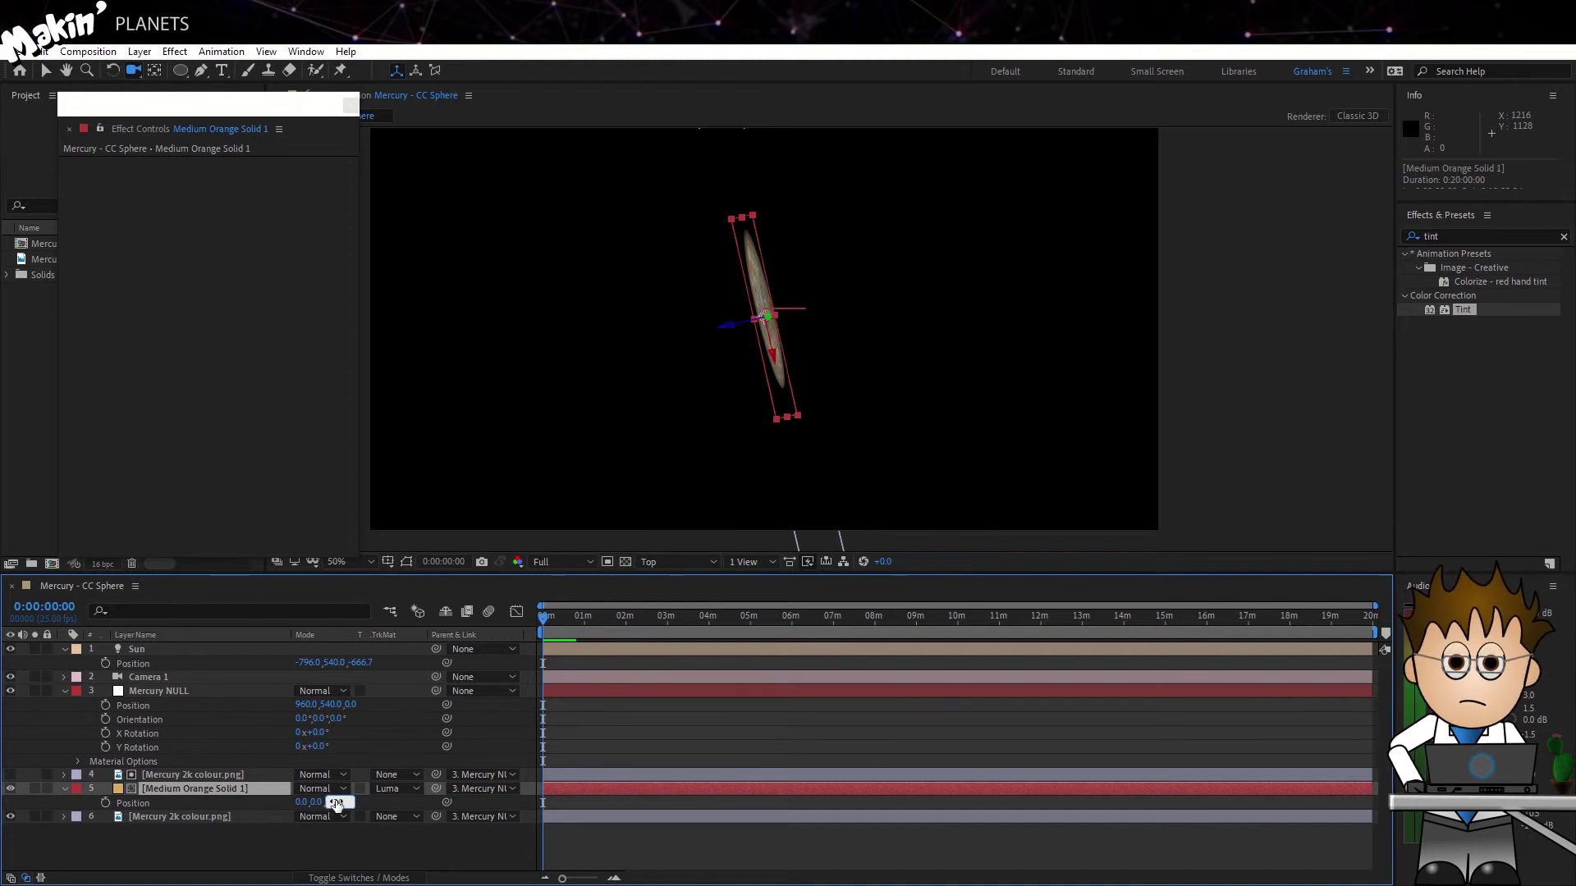
- Change the orange solid's Anchor Point Z depth to 150
{"action": "left_click", "coordinate": [159, 784]}
{"action": "key", "text": "a"}
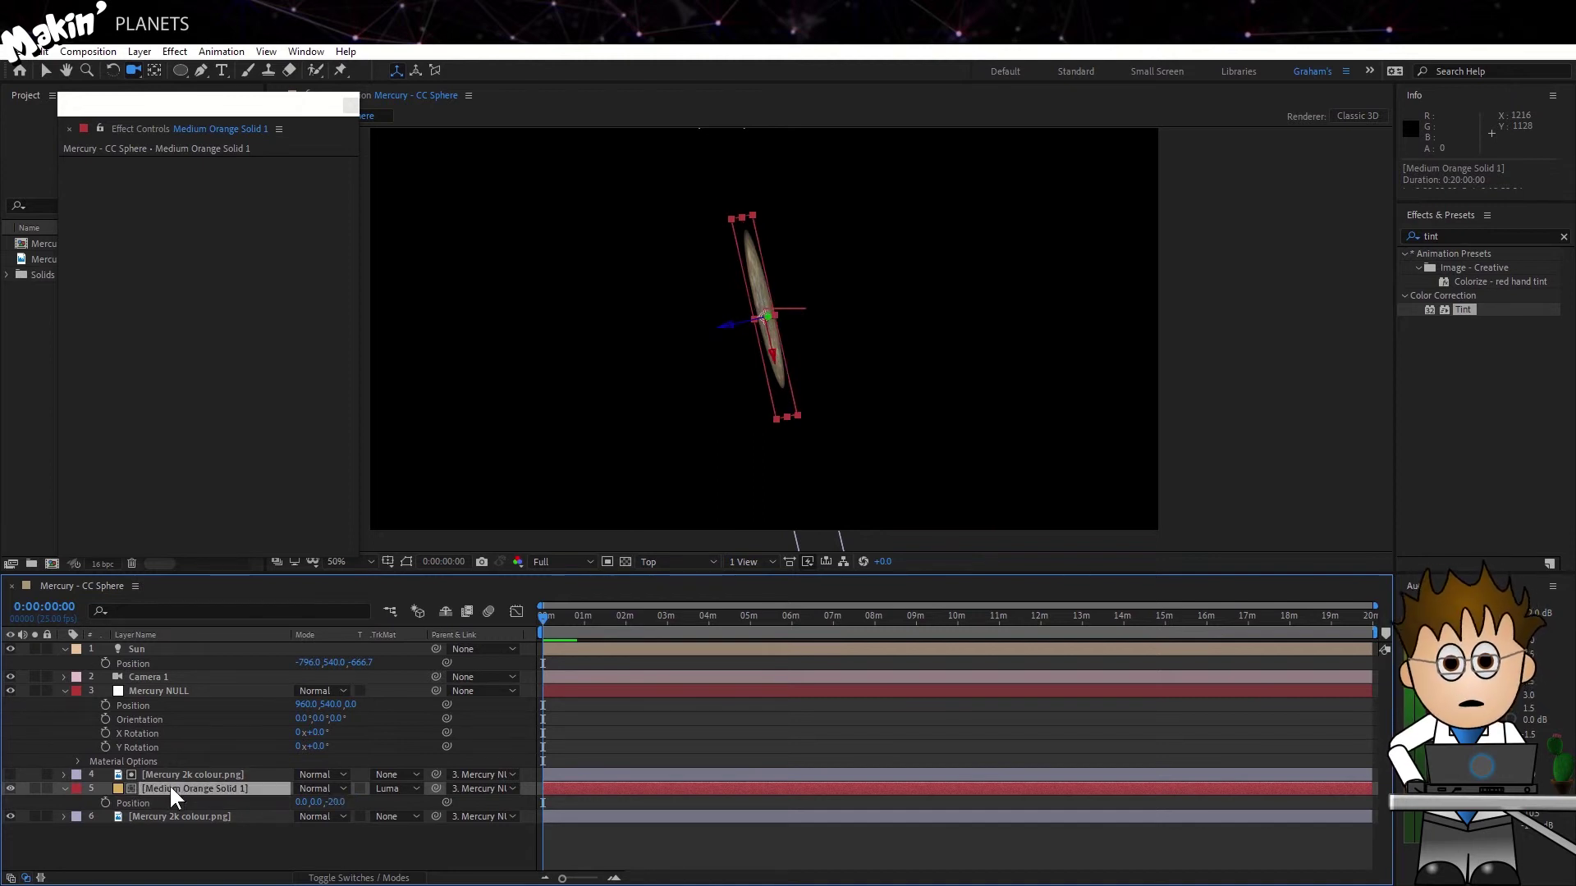
{"action": "left_click", "coordinate": [351, 802]}
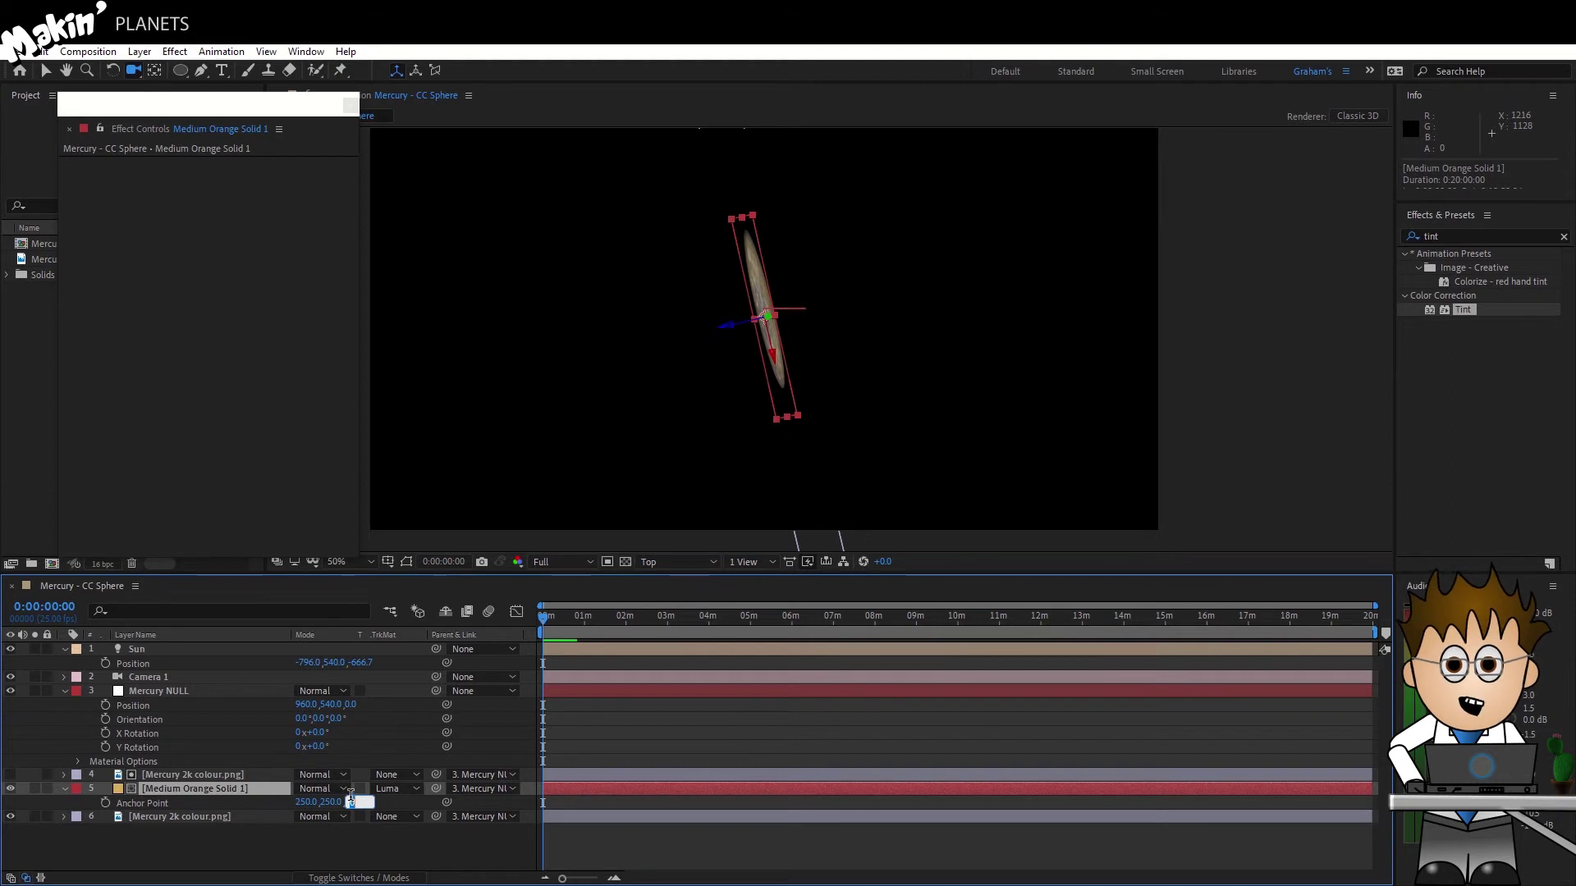
{"action": "type", "text": "150"}
{"action": "key", "text": "Return"}
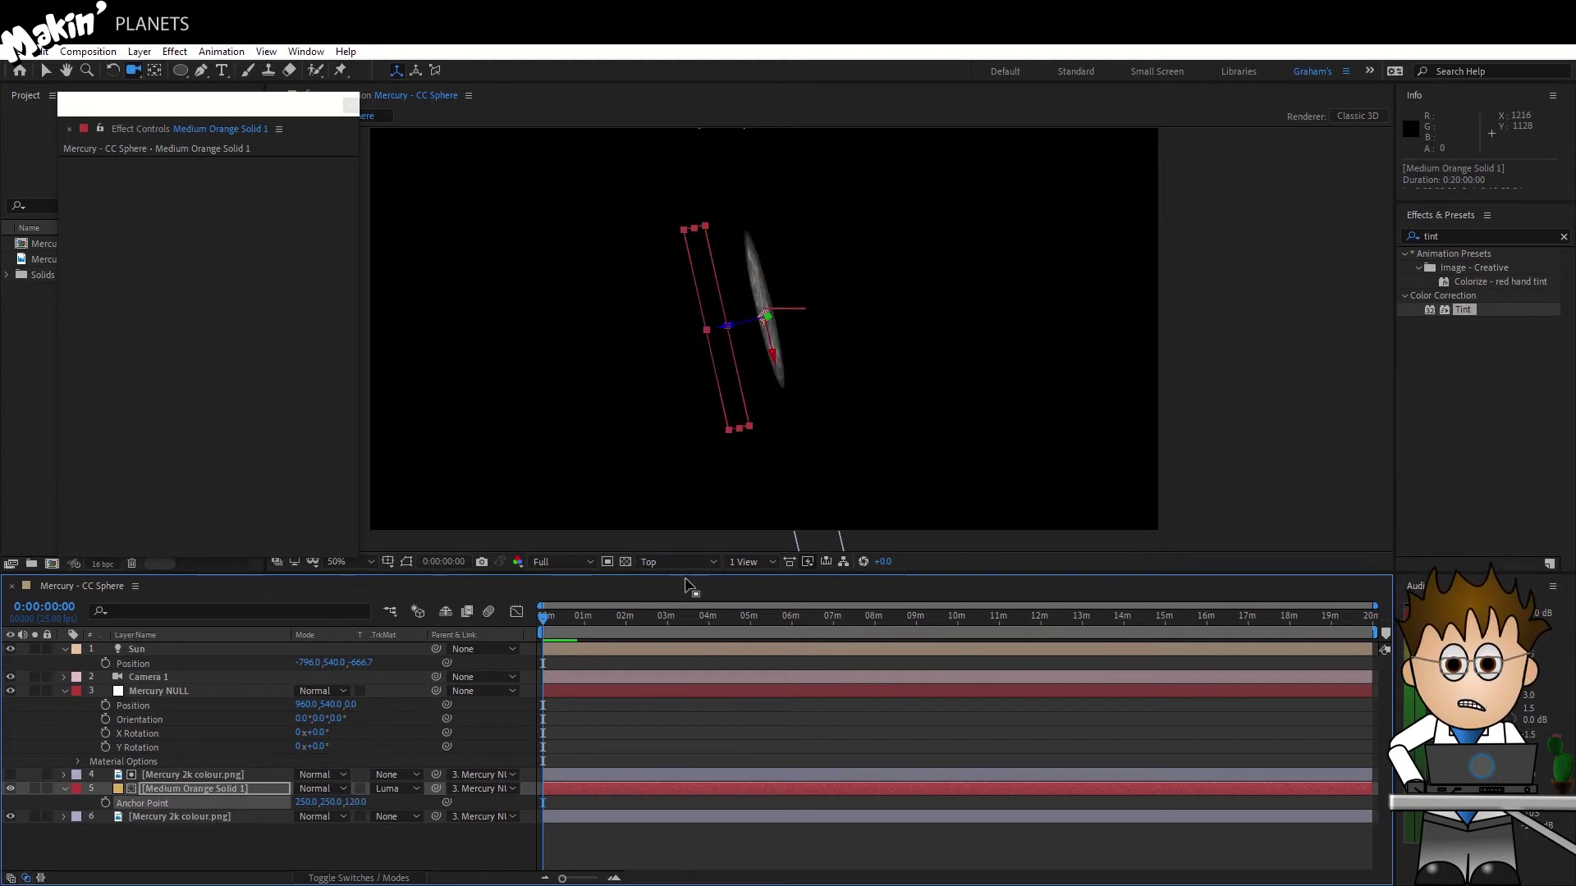
{"action": "left_click", "coordinate": [693, 562]}
- Back in Active Camera view, scale the orange solid to 86%
{"action": "left_click", "coordinate": [705, 576]}
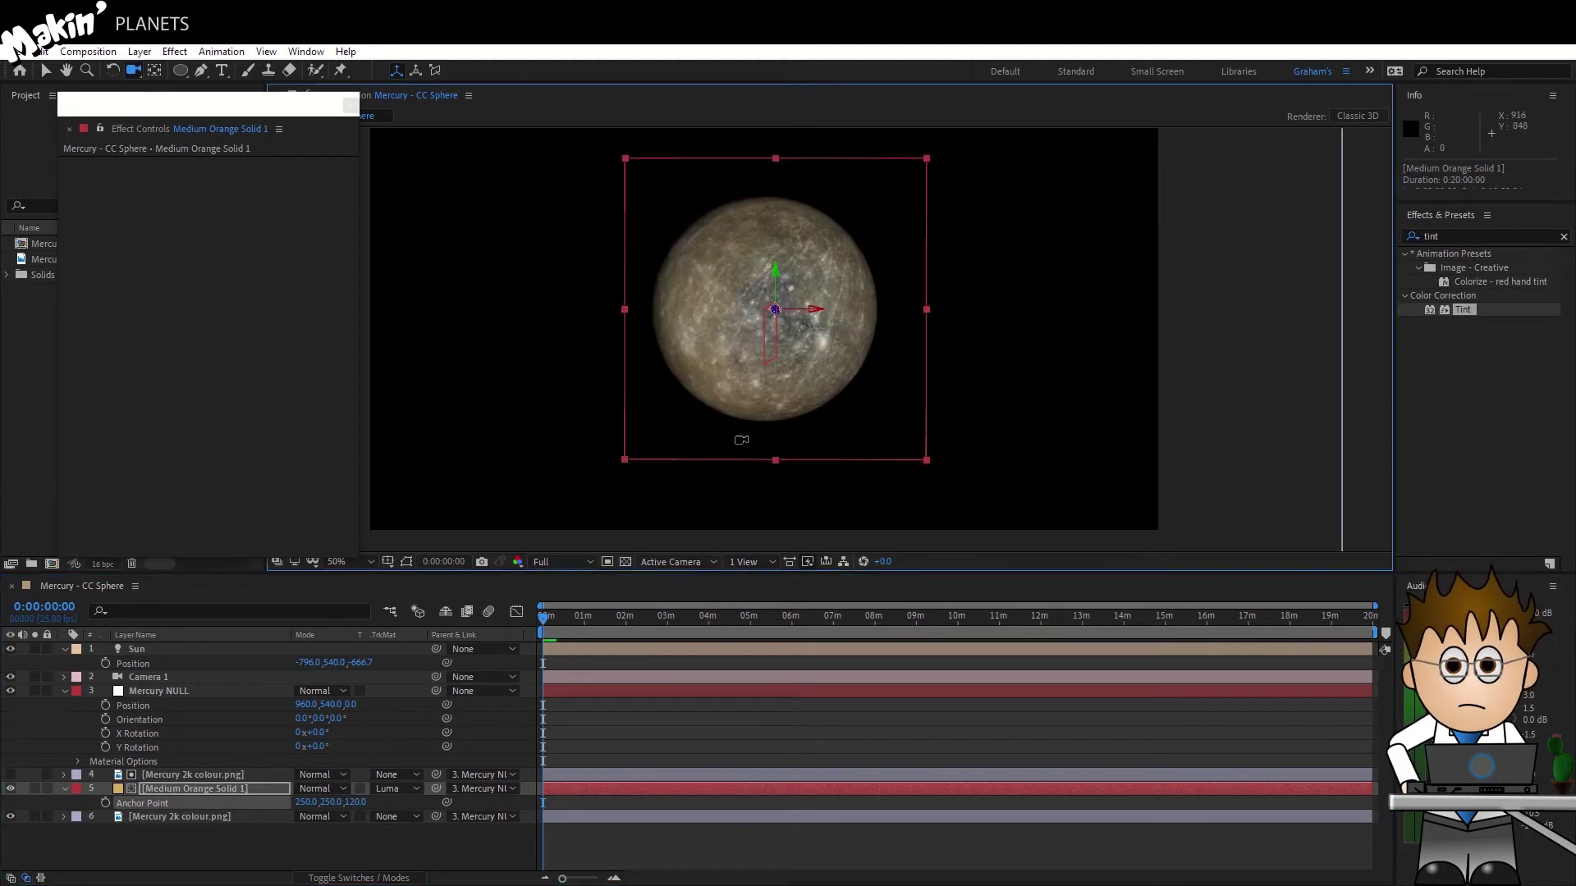
{"action": "left_click", "coordinate": [89, 781]}
{"action": "key", "text": "v"}
{"action": "key", "text": "s"}
{"action": "left_click_drag", "start_coordinate": [324, 802], "coordinate": [312, 804]}
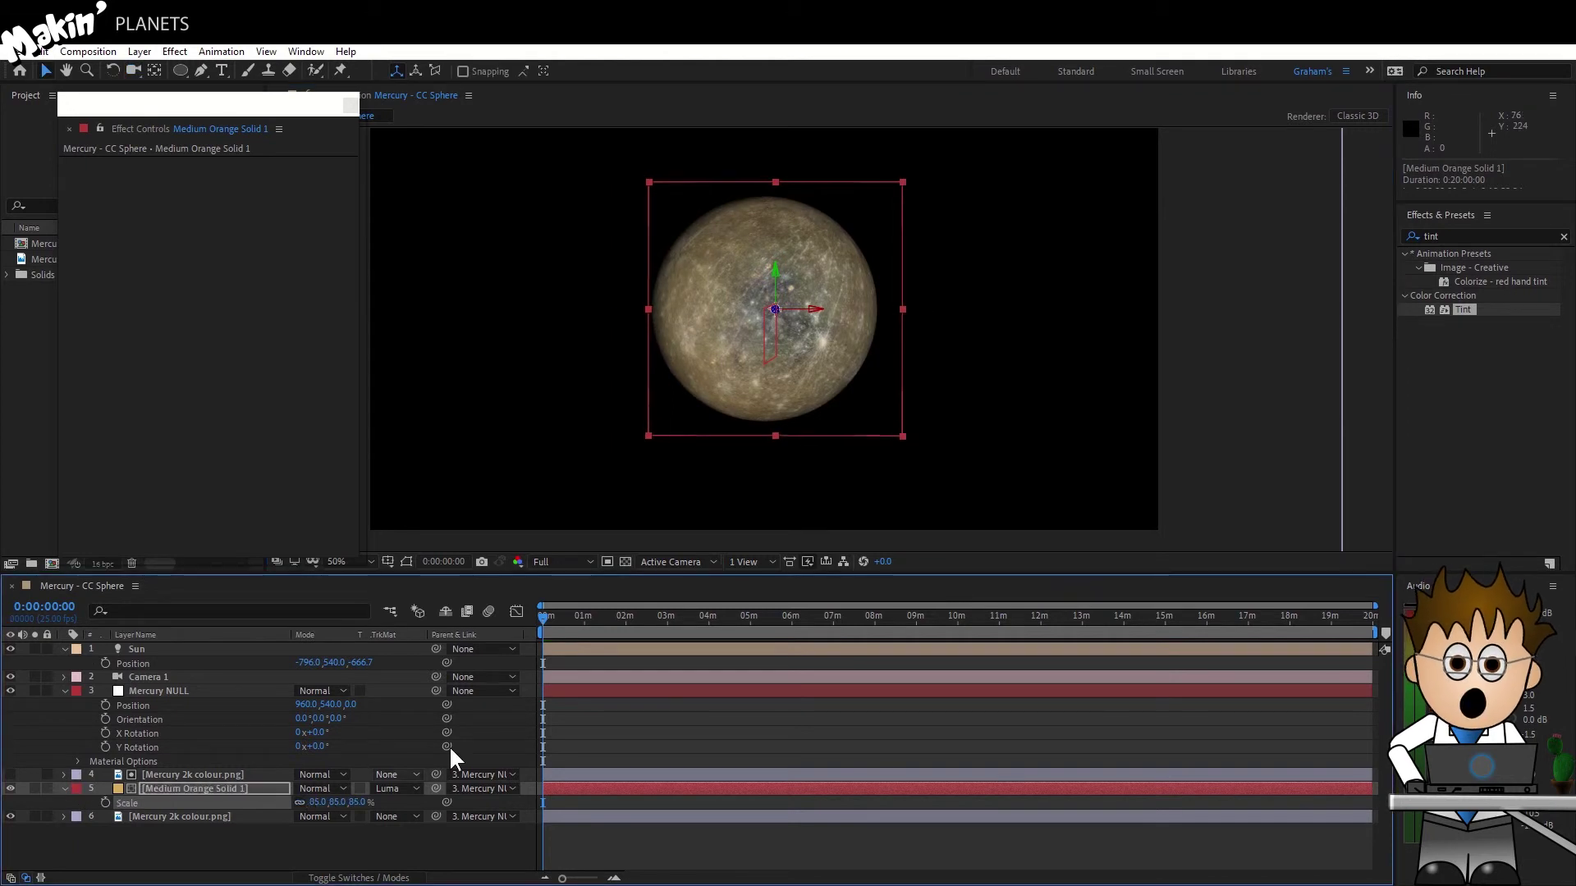
{"action": "left_click", "coordinate": [624, 561]}
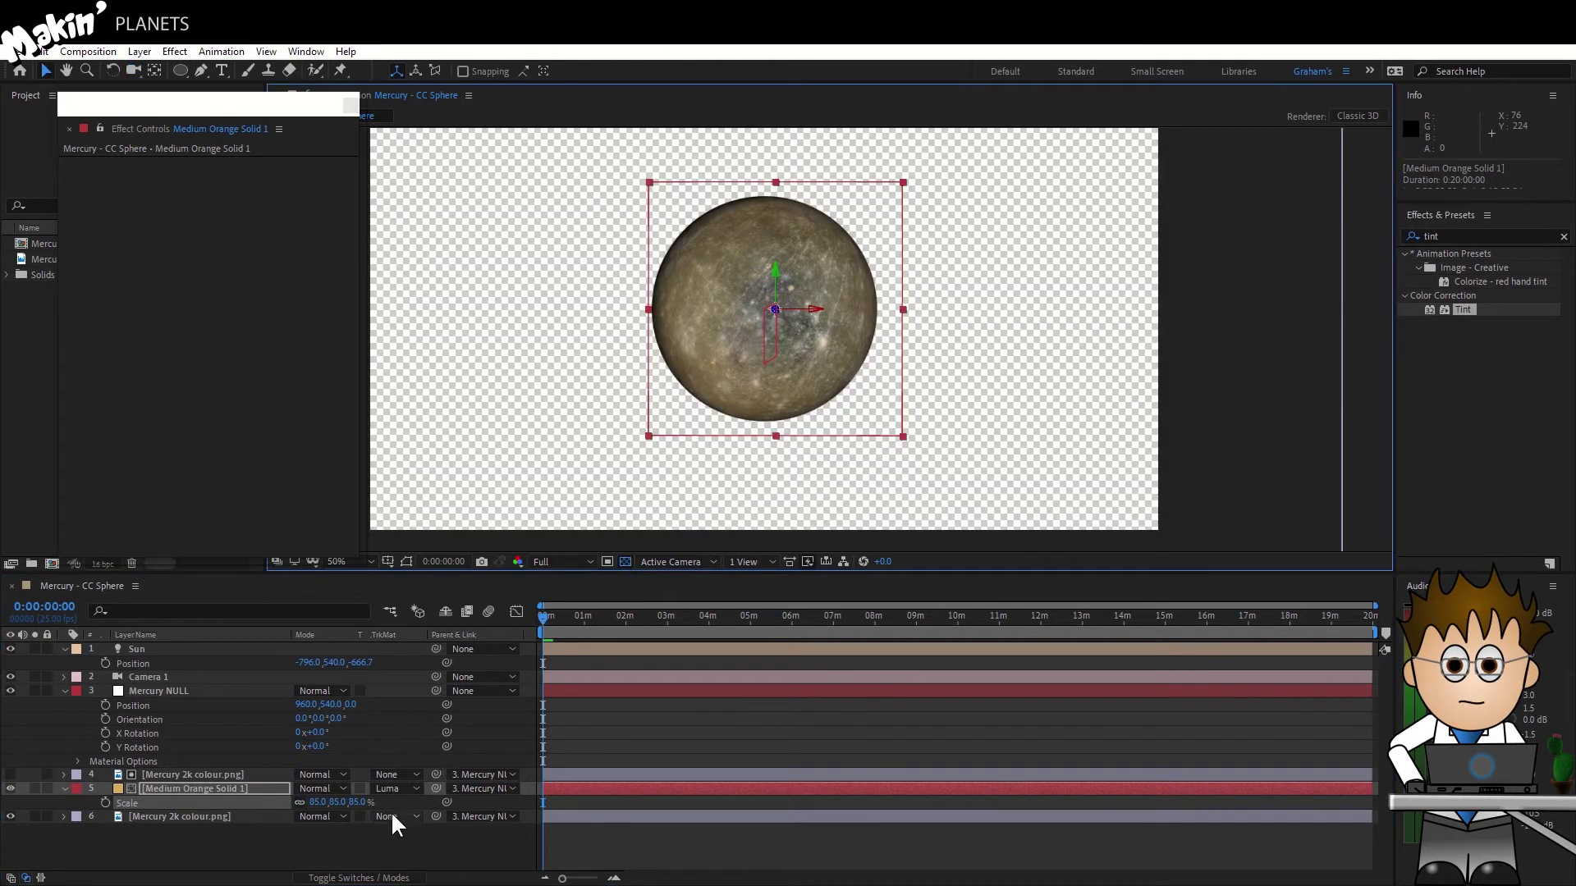
{"action": "mouse_move", "coordinate": [319, 804]}
{"action": "left_mouse_down"}
{"action": "mouse_move", "coordinate": [342, 805]}
{"action": "mouse_move", "coordinate": [318, 804]}
{"action": "left_mouse_up"}
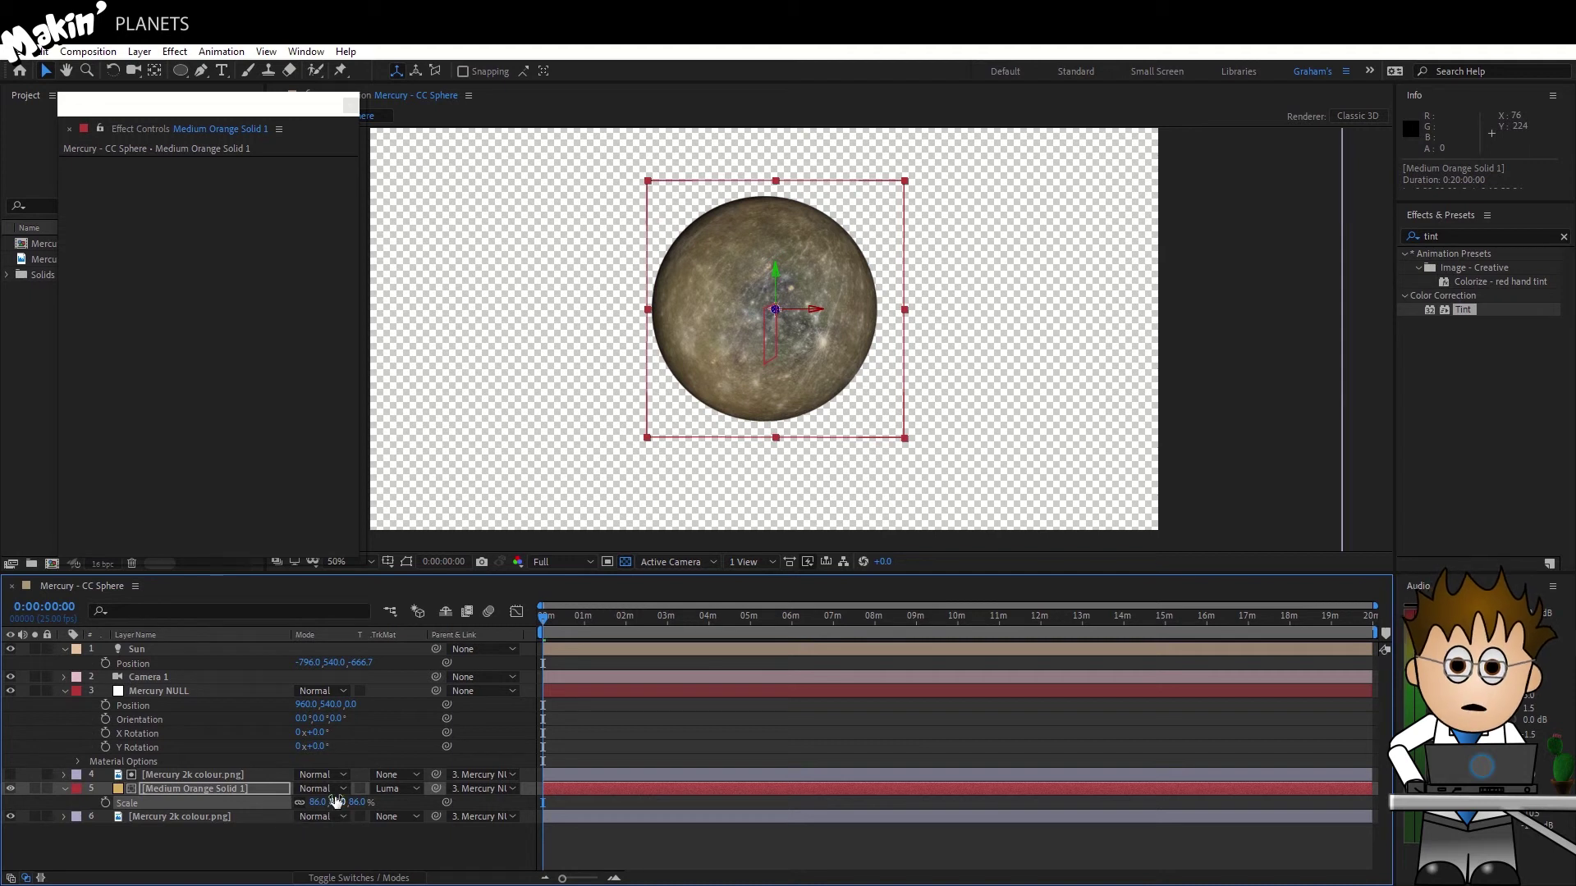
- Set the orange solid's blend mode to Screen and toggle its visibility to compare
{"action": "left_click", "coordinate": [334, 787]}
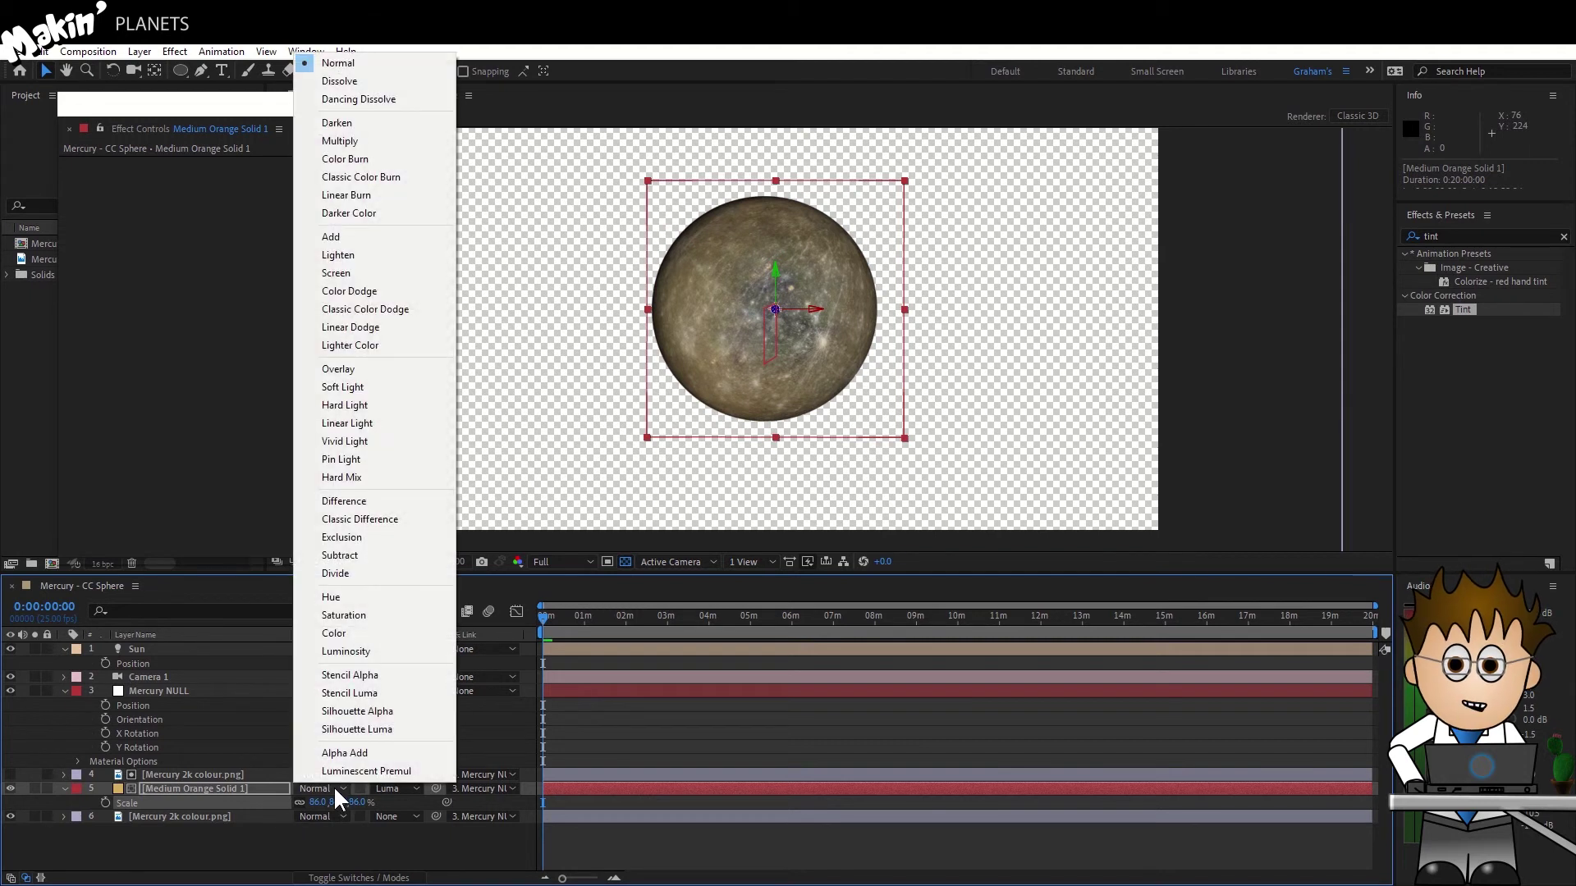
{"action": "left_click", "coordinate": [406, 273]}
{"action": "left_click", "coordinate": [625, 562]}
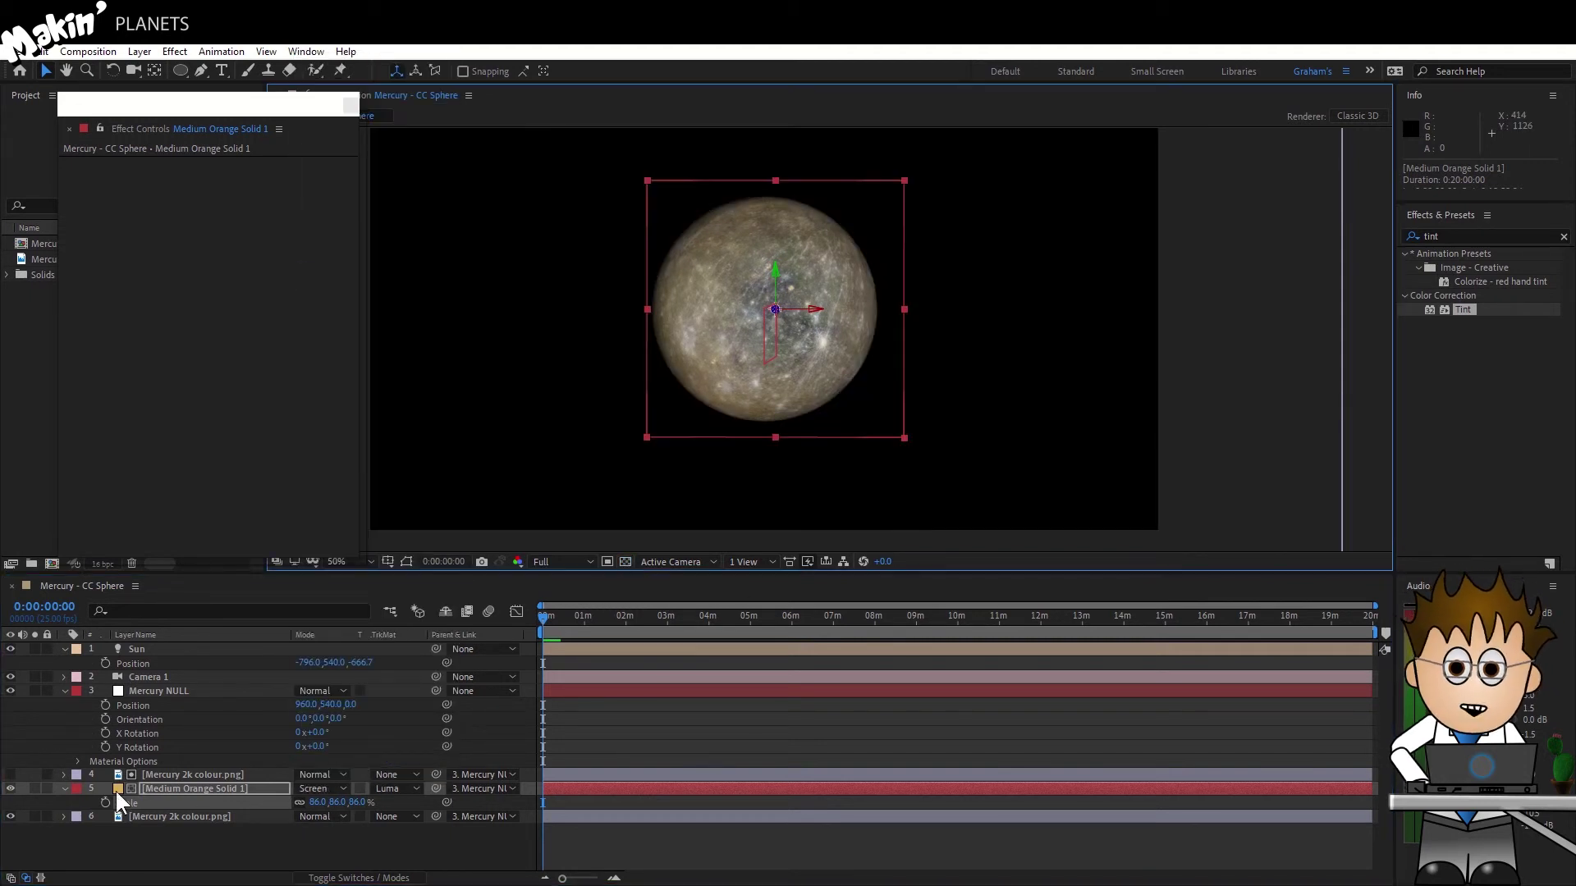
{"action": "left_click", "coordinate": [10, 789]}
{"action": "left_click", "coordinate": [10, 788]}
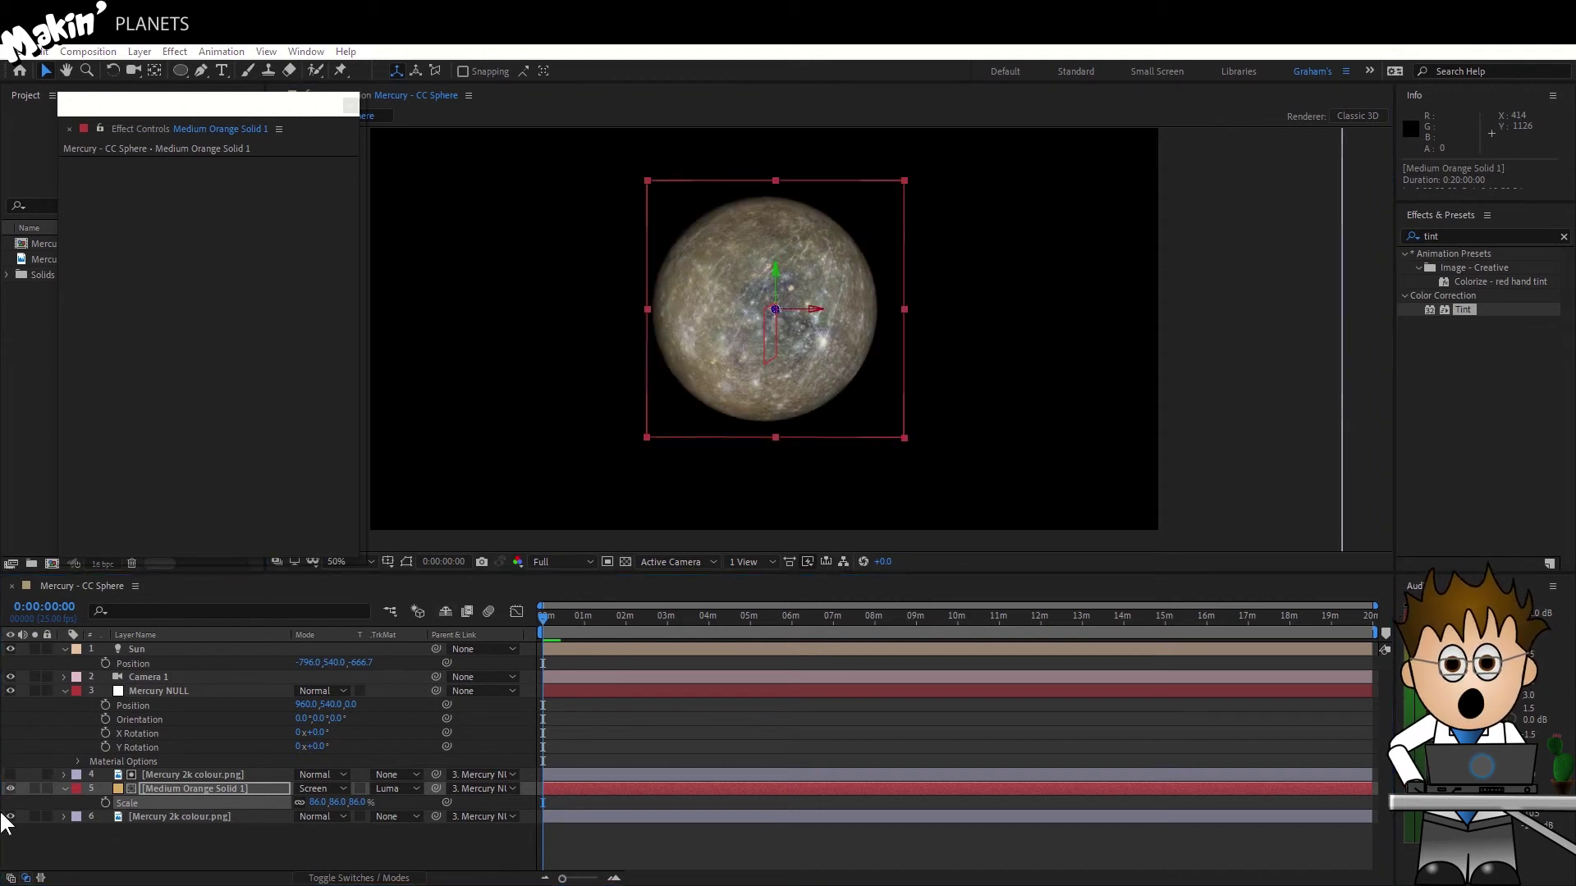
- Orbit Camera 1 around Mercury and zoom out so the whole planet fits the frame
{"action": "key", "text": "u"}
{"action": "key", "text": "u"}
{"action": "key", "text": "c"}
{"action": "left_click_drag", "start_coordinate": [739, 312], "coordinate": [833, 320]}
{"action": "scroll", "coordinate": [831, 320], "scroll_direction": "down", "scroll_amount": 2}
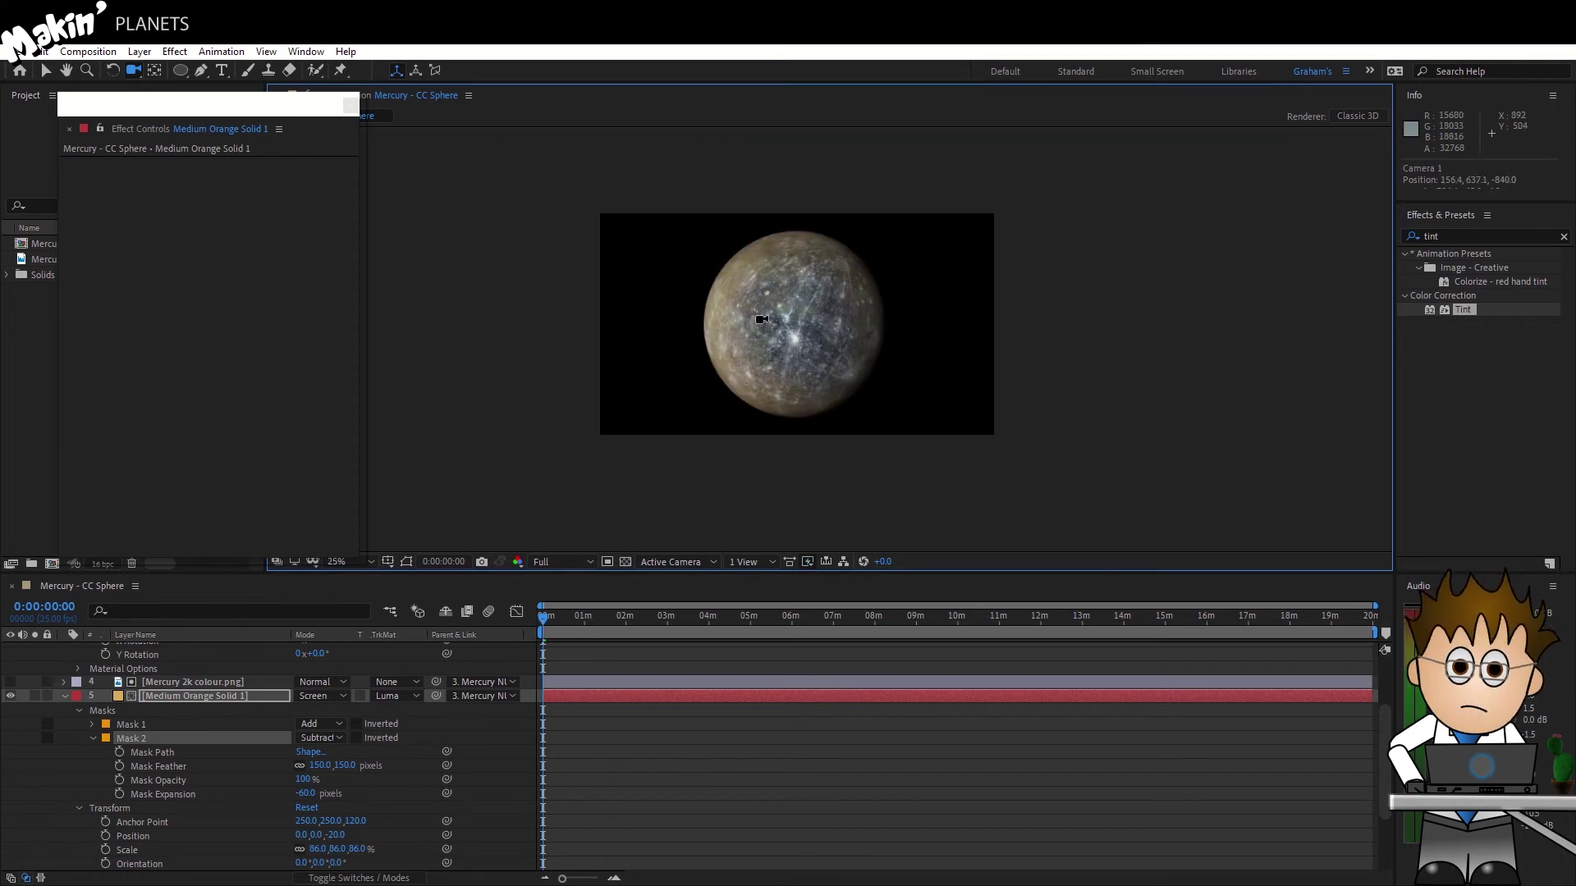
{"action": "left_click_drag", "start_coordinate": [726, 319], "coordinate": [949, 482]}
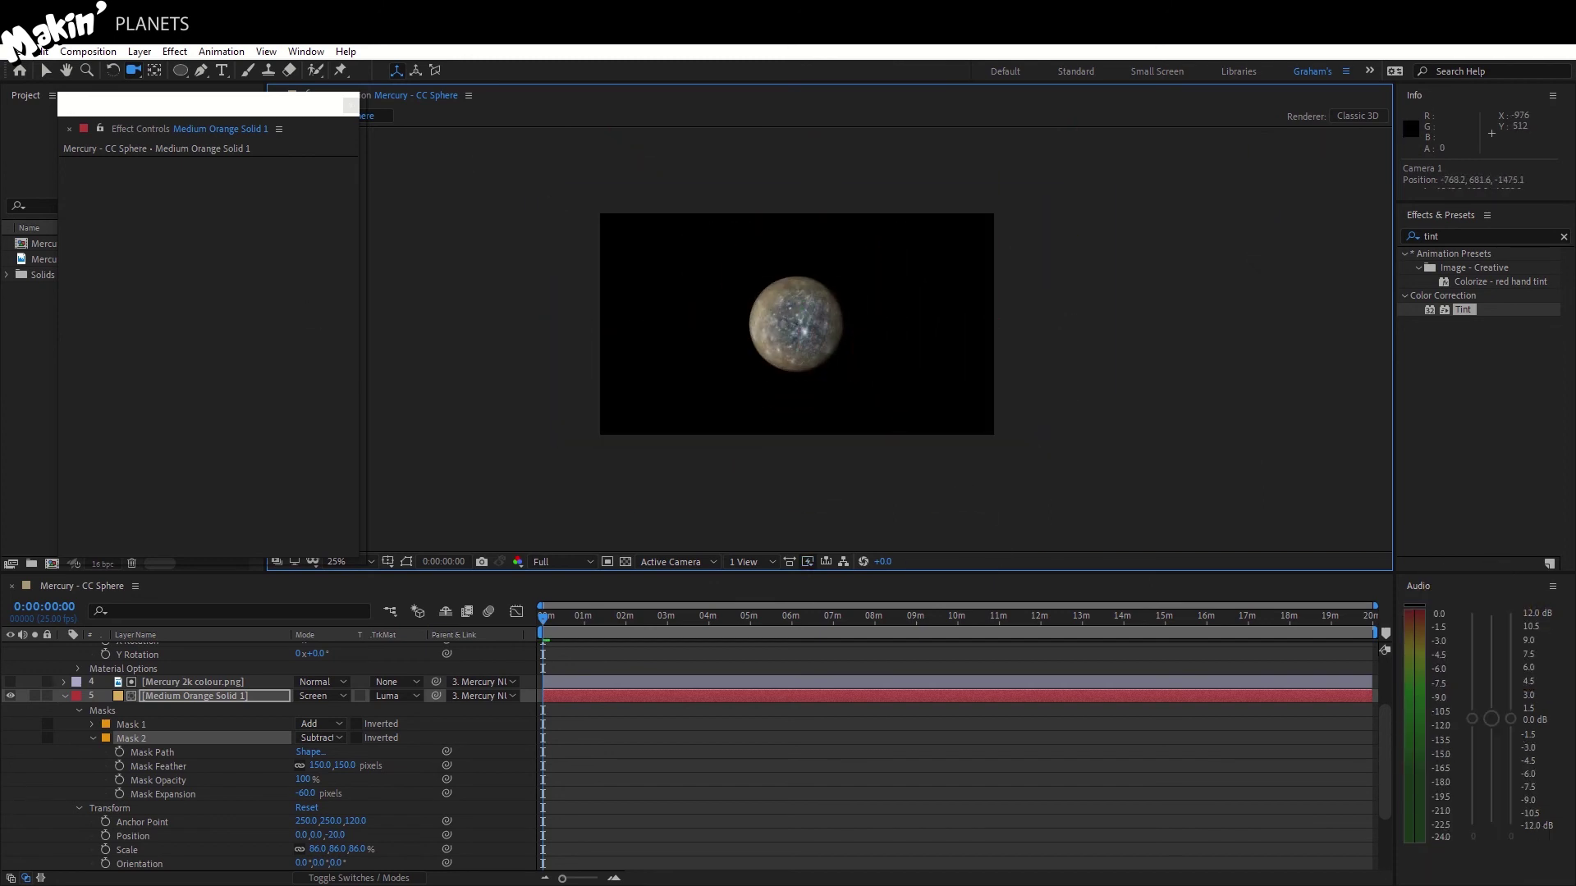